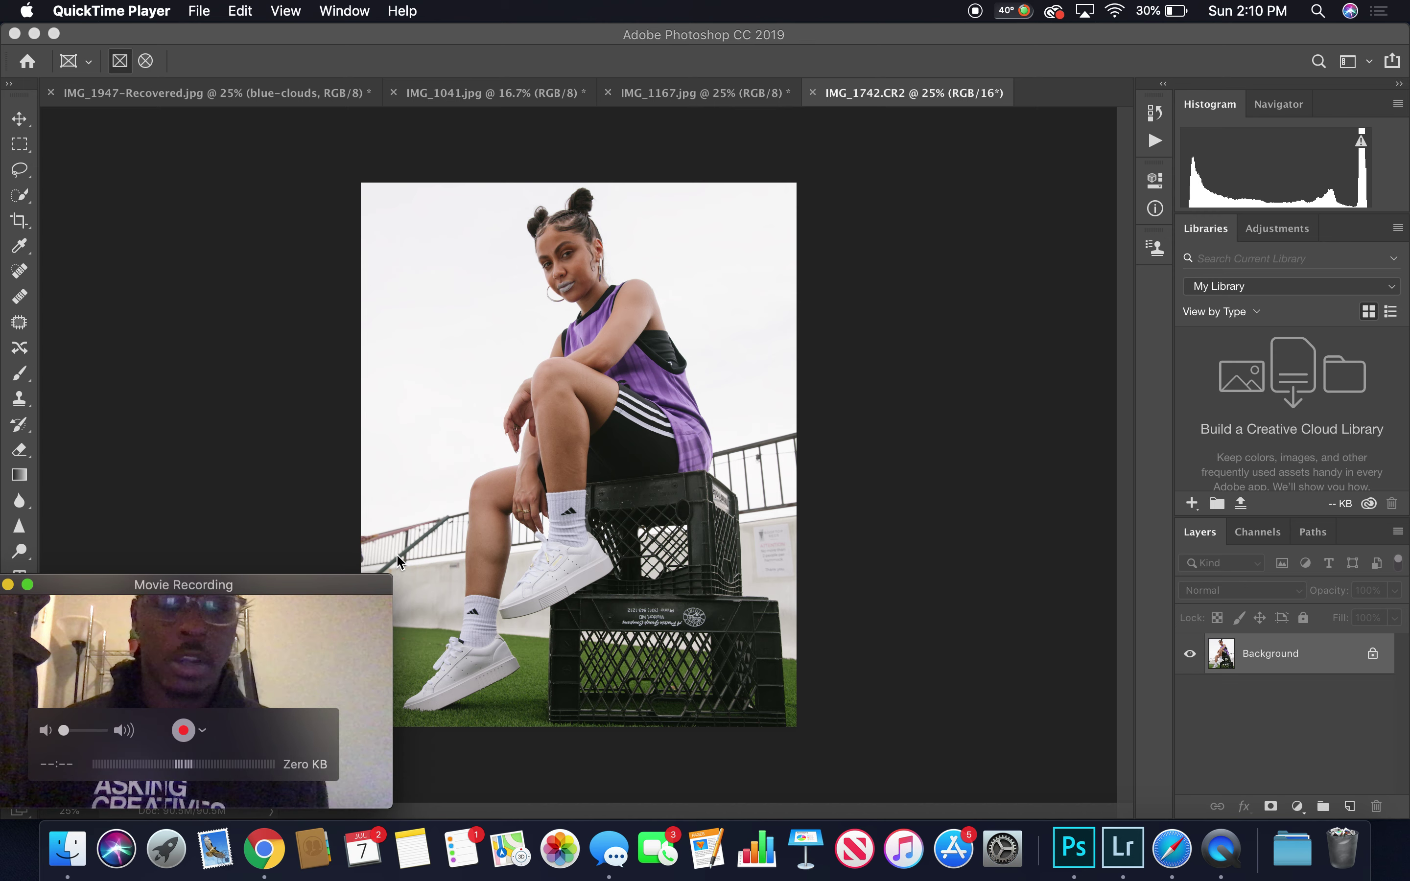
drag(307, 579, 273, 588)
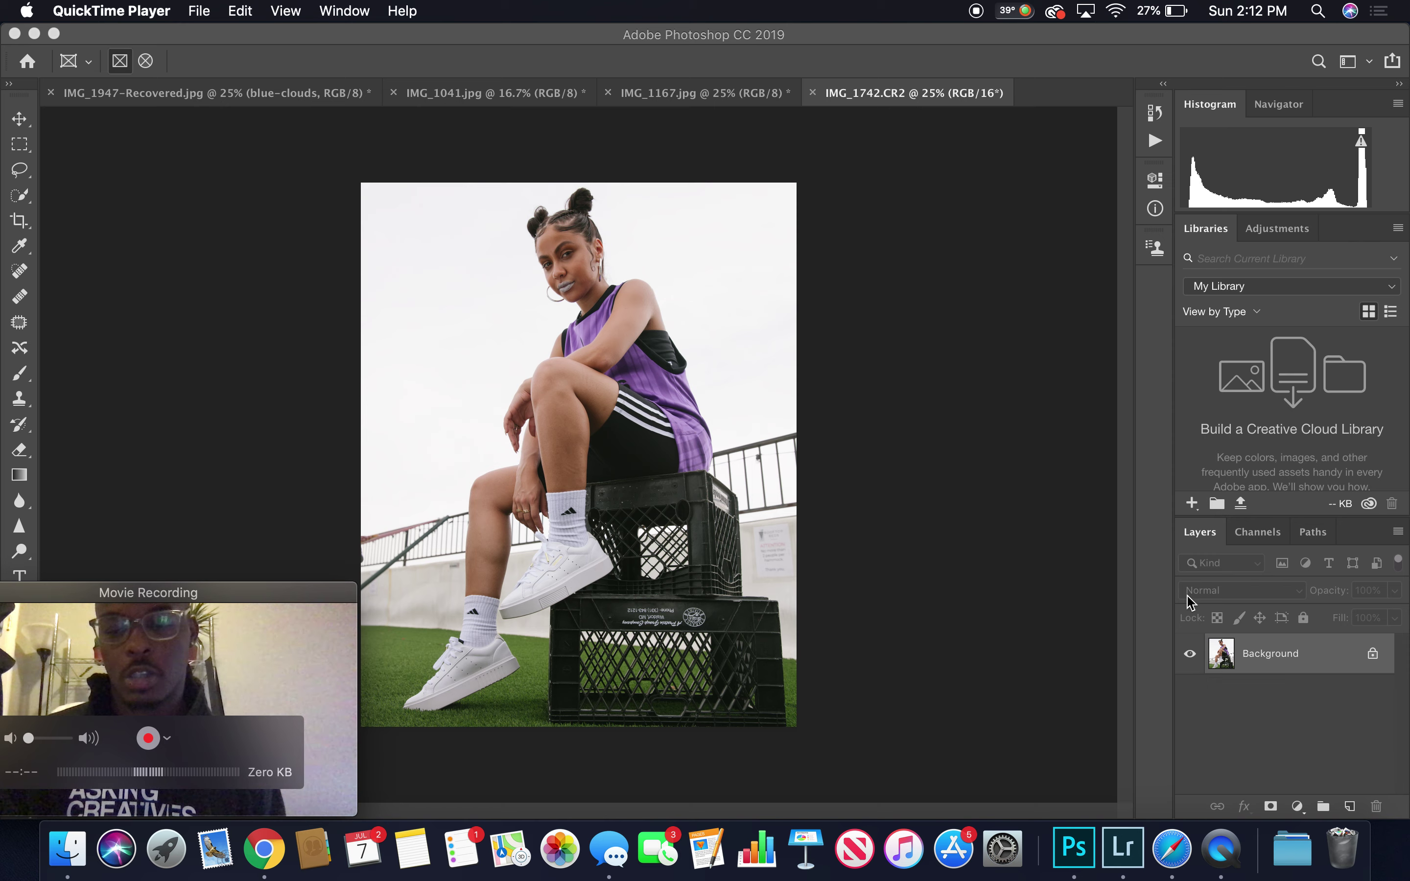
Duplicate the Background layer
click(1335, 659)
drag(1335, 659, 1349, 809)
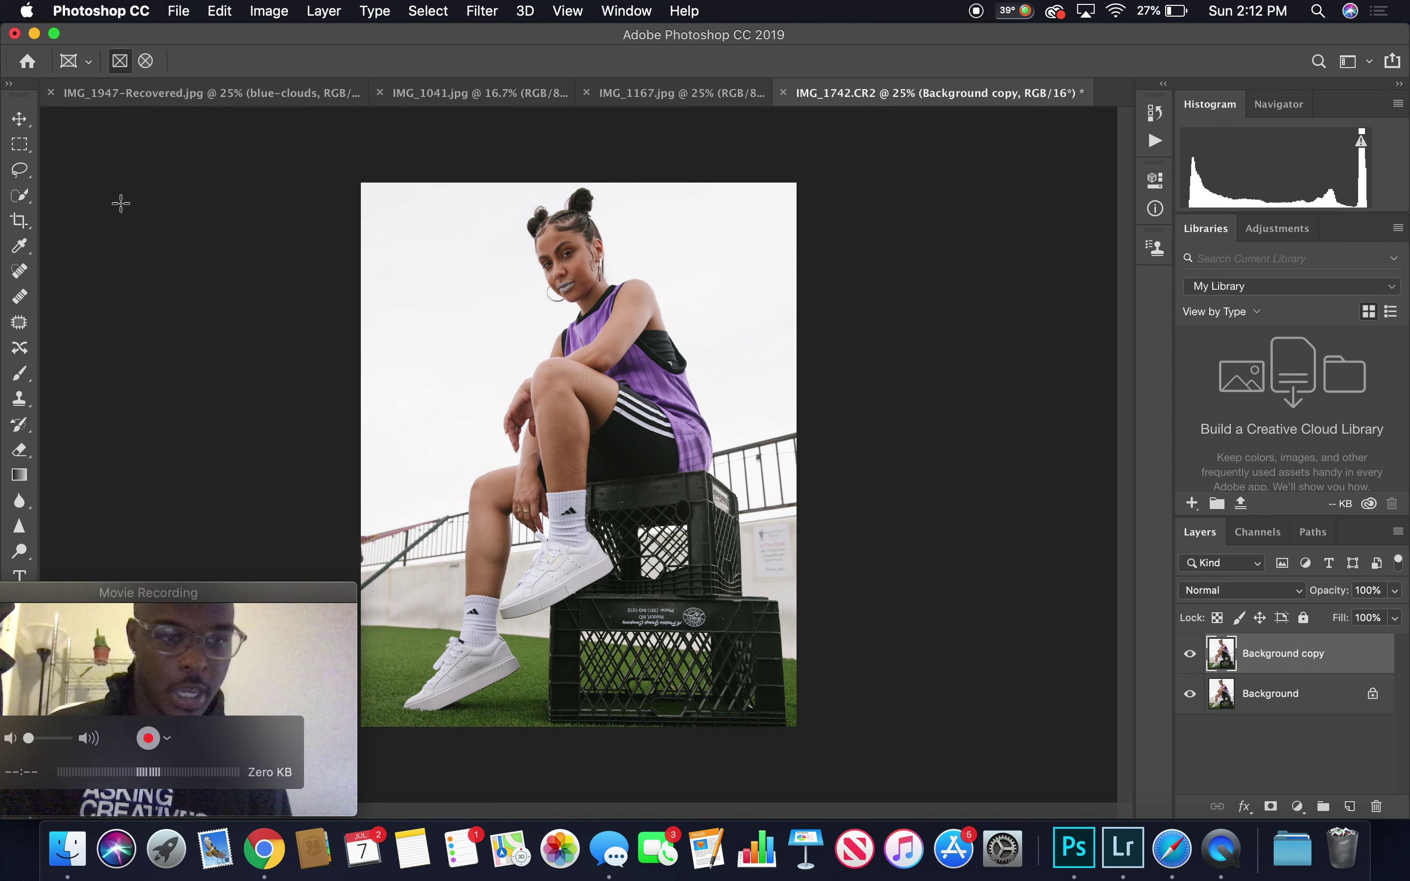
Use Quick Selection to select the woman, the crates, the wall and the grass, leaving out the white sky
click(27, 189)
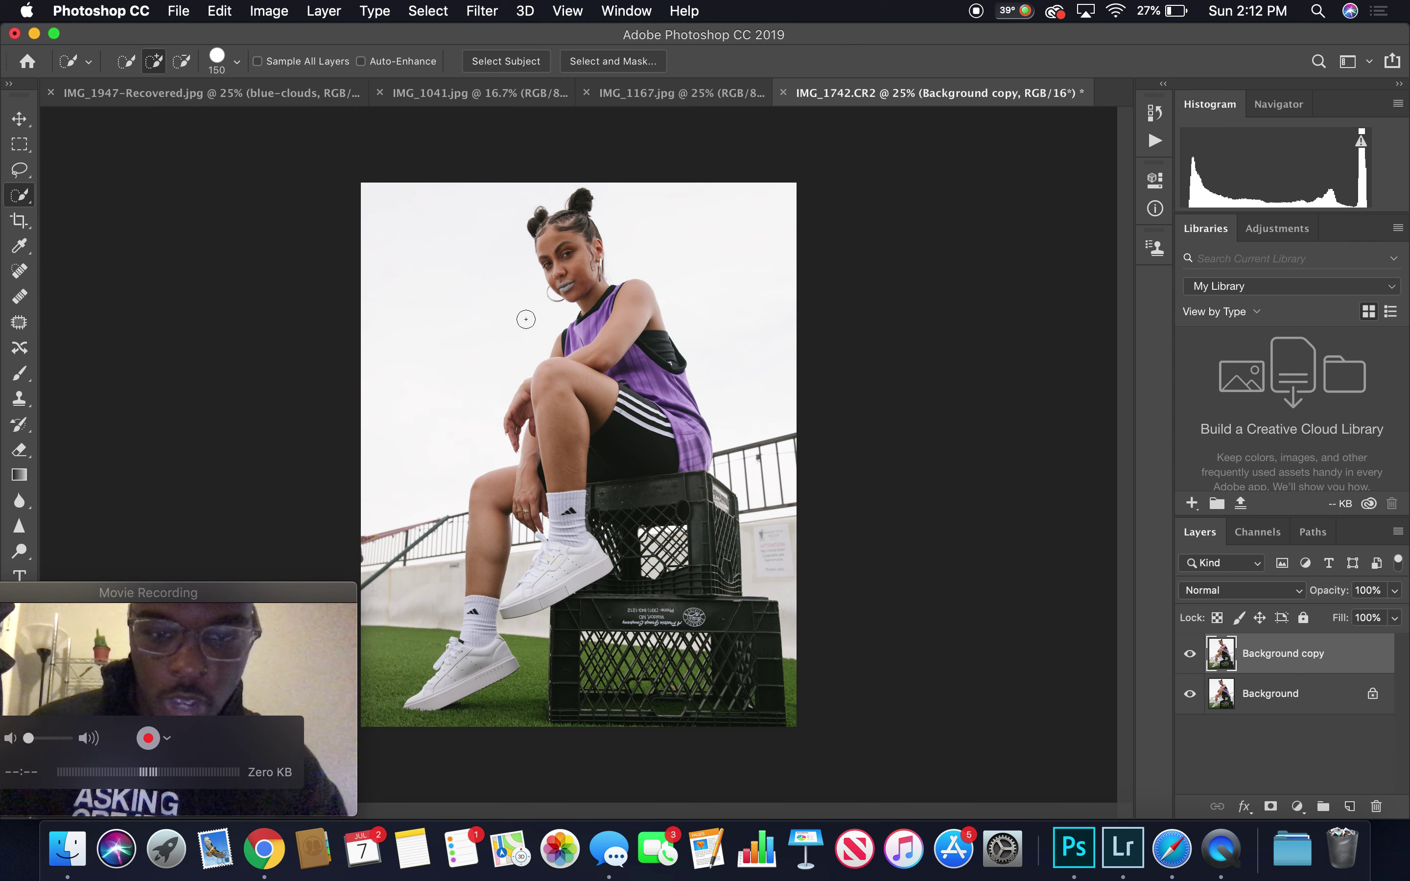
mouse_move(590, 307)
mouse_down()
mouse_move(577, 210)
mouse_move(606, 327)
mouse_move(636, 342)
mouse_move(685, 425)
mouse_move(632, 437)
mouse_move(582, 416)
mouse_move(559, 571)
mouse_move(524, 603)
mouse_move(752, 642)
mouse_move(763, 653)
mouse_move(694, 682)
mouse_move(709, 720)
mouse_up()
mouse_move(539, 651)
mouse_down()
mouse_move(512, 688)
mouse_move(442, 699)
mouse_move(379, 670)
mouse_move(427, 630)
mouse_move(397, 577)
mouse_move(379, 583)
mouse_move(473, 607)
mouse_move(485, 553)
mouse_move(529, 492)
mouse_up()
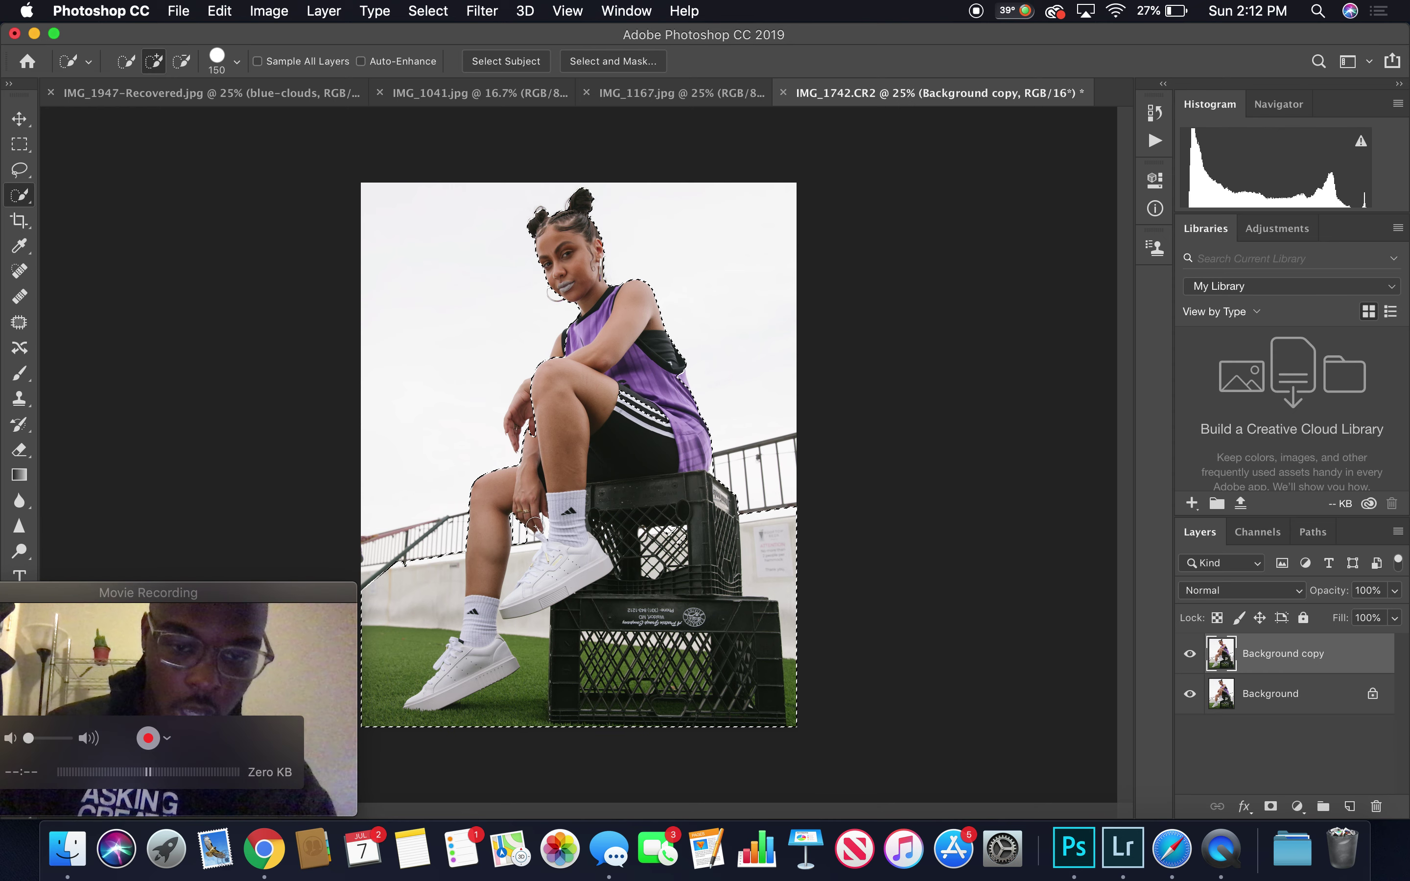
mouse_move(545, 503)
mouse_down()
mouse_move(542, 373)
mouse_move(524, 408)
mouse_move(555, 393)
mouse_up()
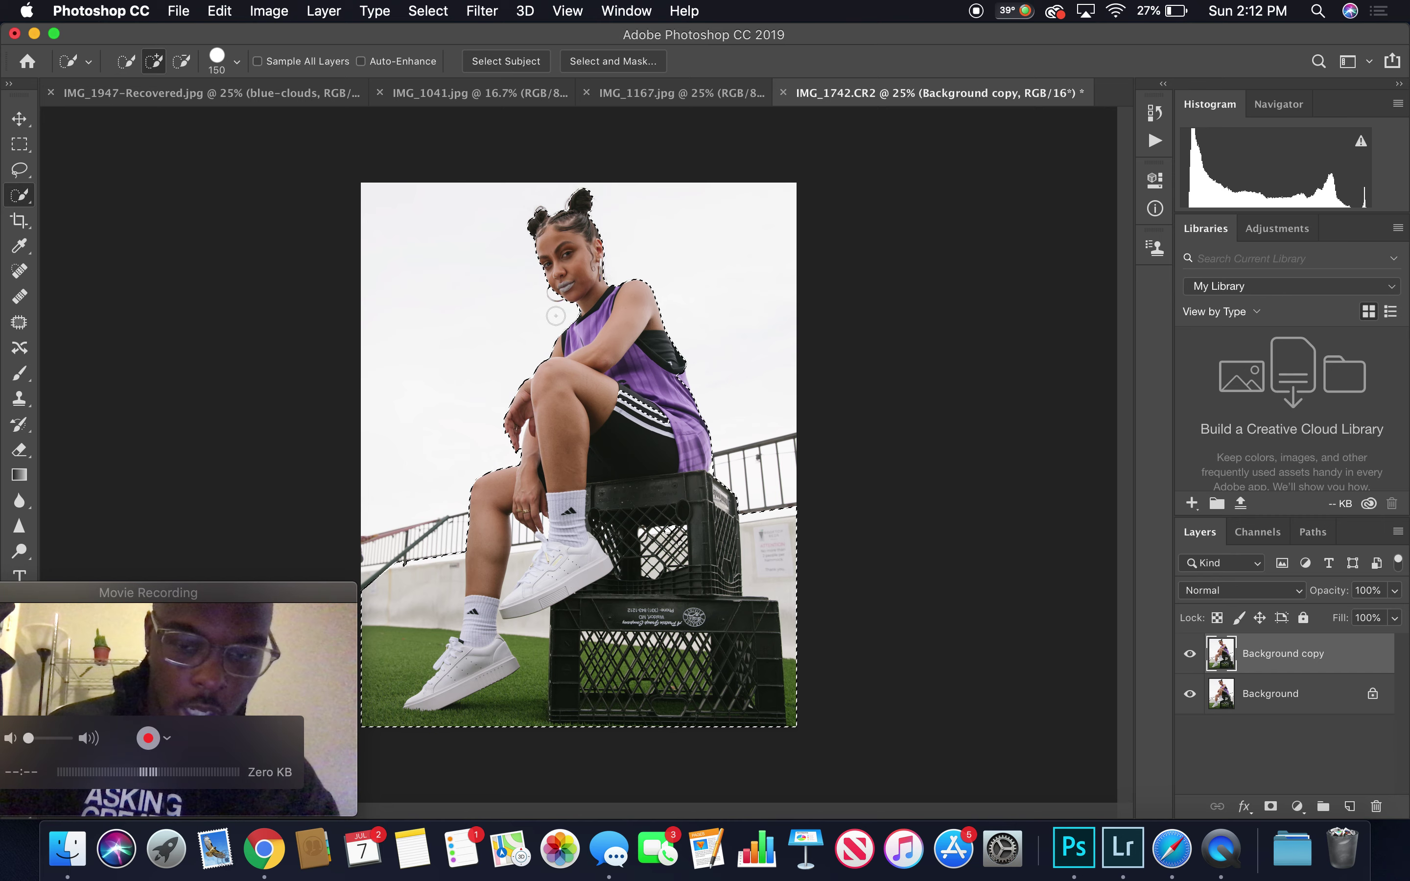
Reduce the selection brush to 90 and subtract the sky and railing between the lower leg and the shoe from the selection
key(super+minus)
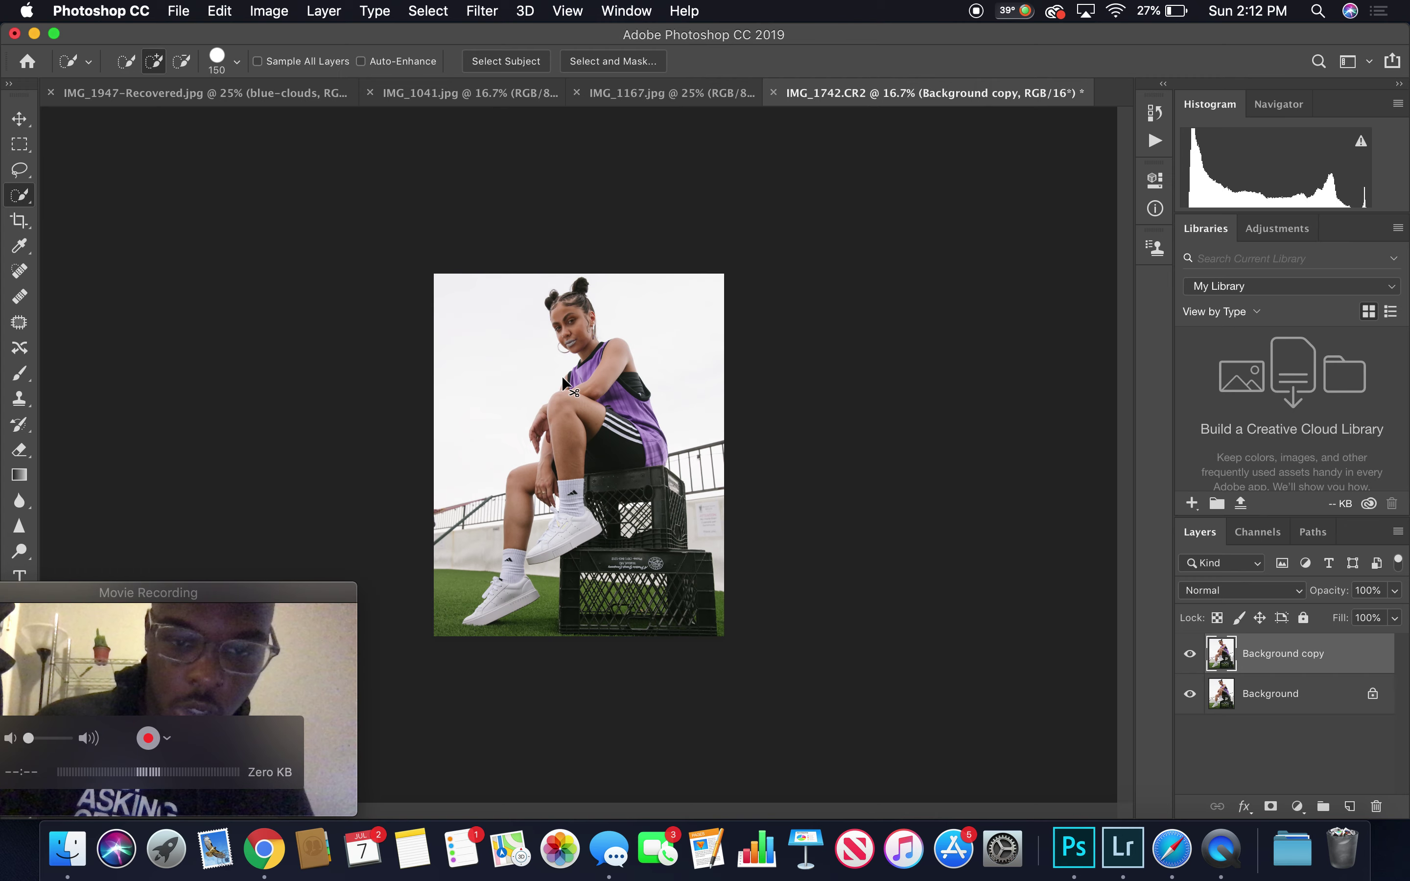
key(super+plus)
key(super+plus)
key(super+plus)
scroll(561, 376, down, 5)
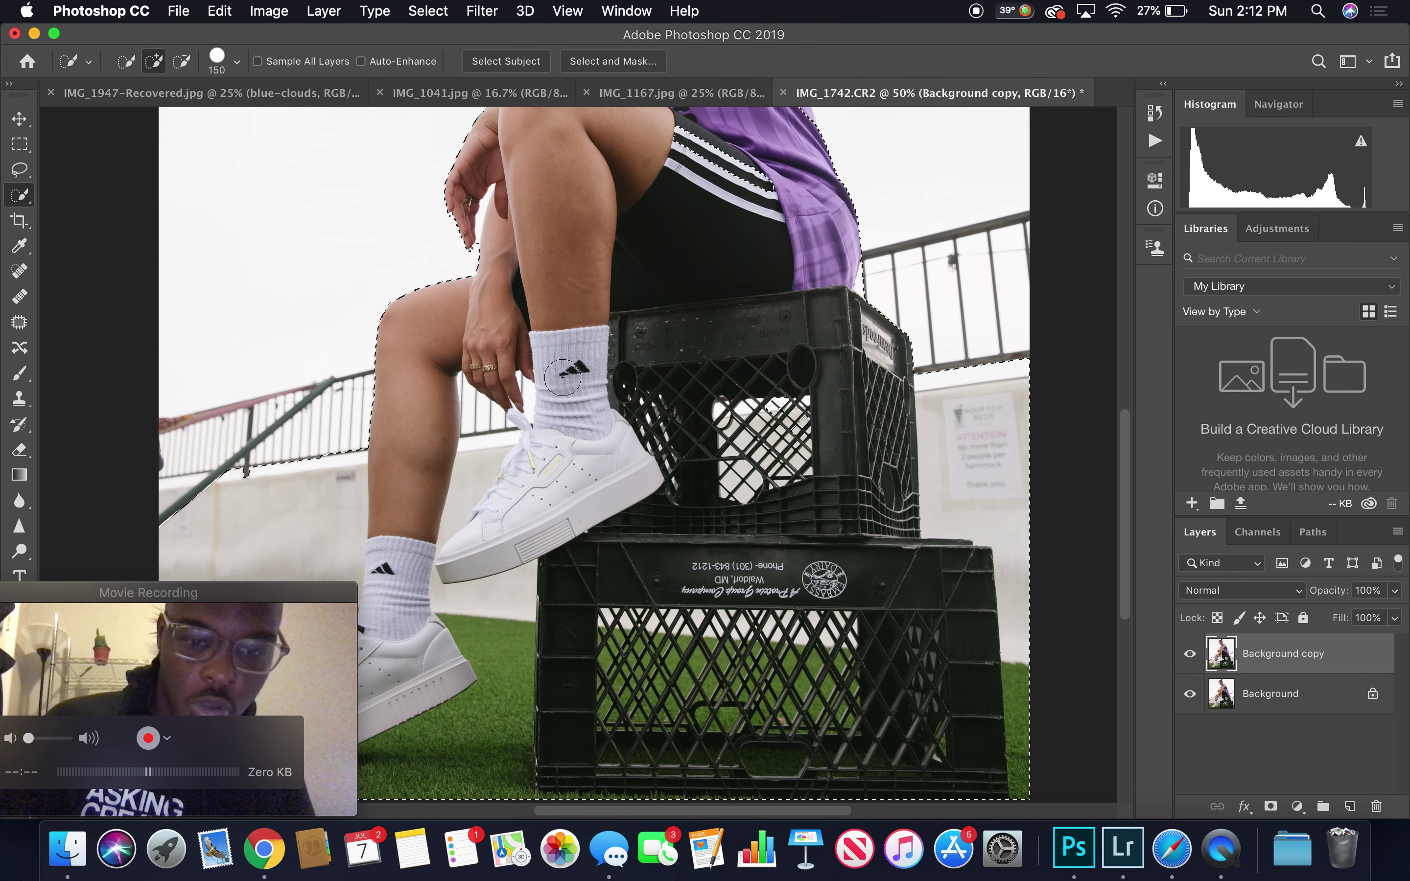
key(super+plus)
scroll(562, 376, down, 3)
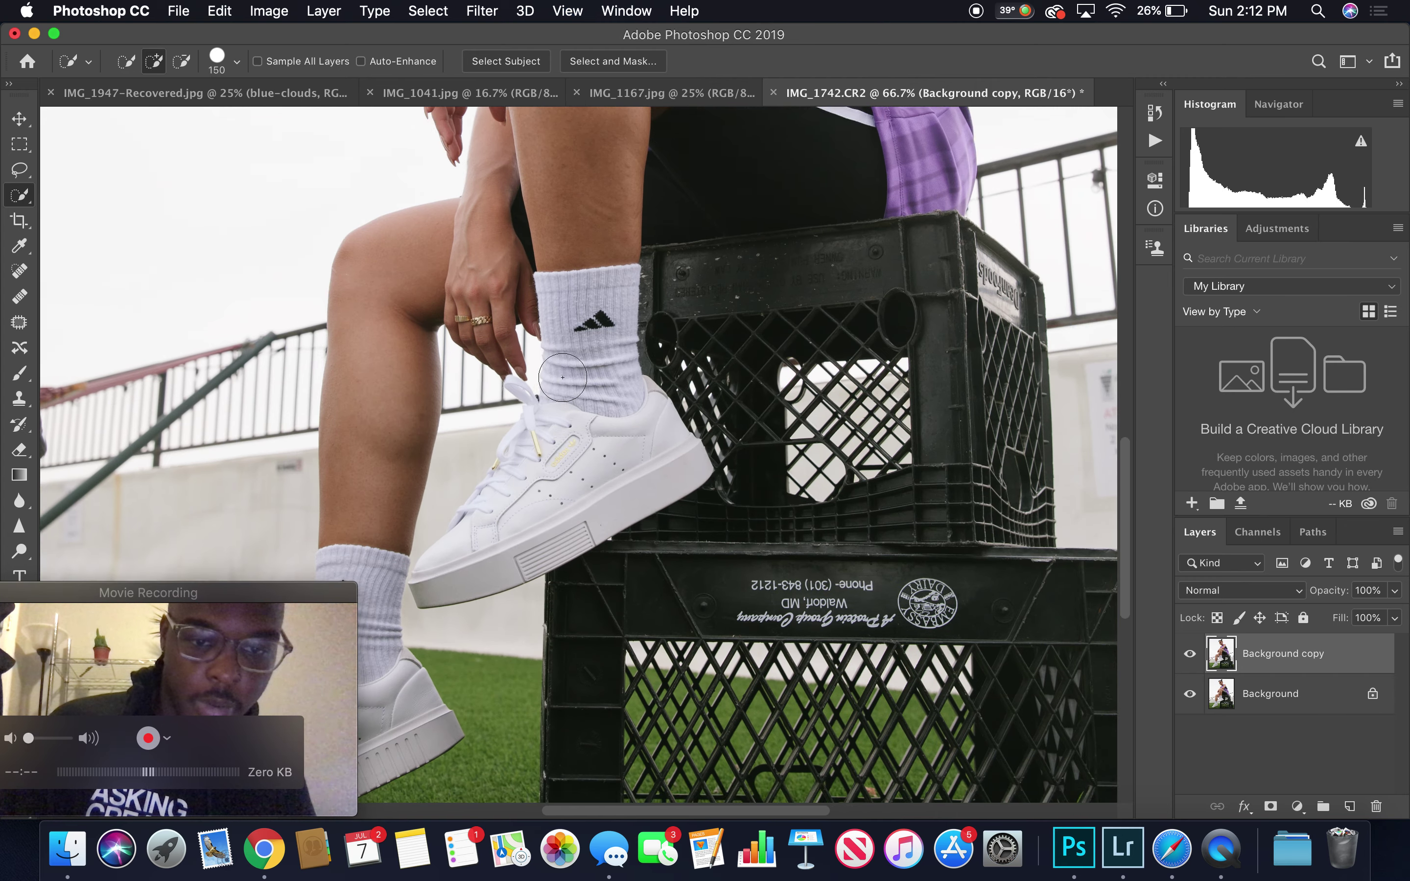
key(super+plus)
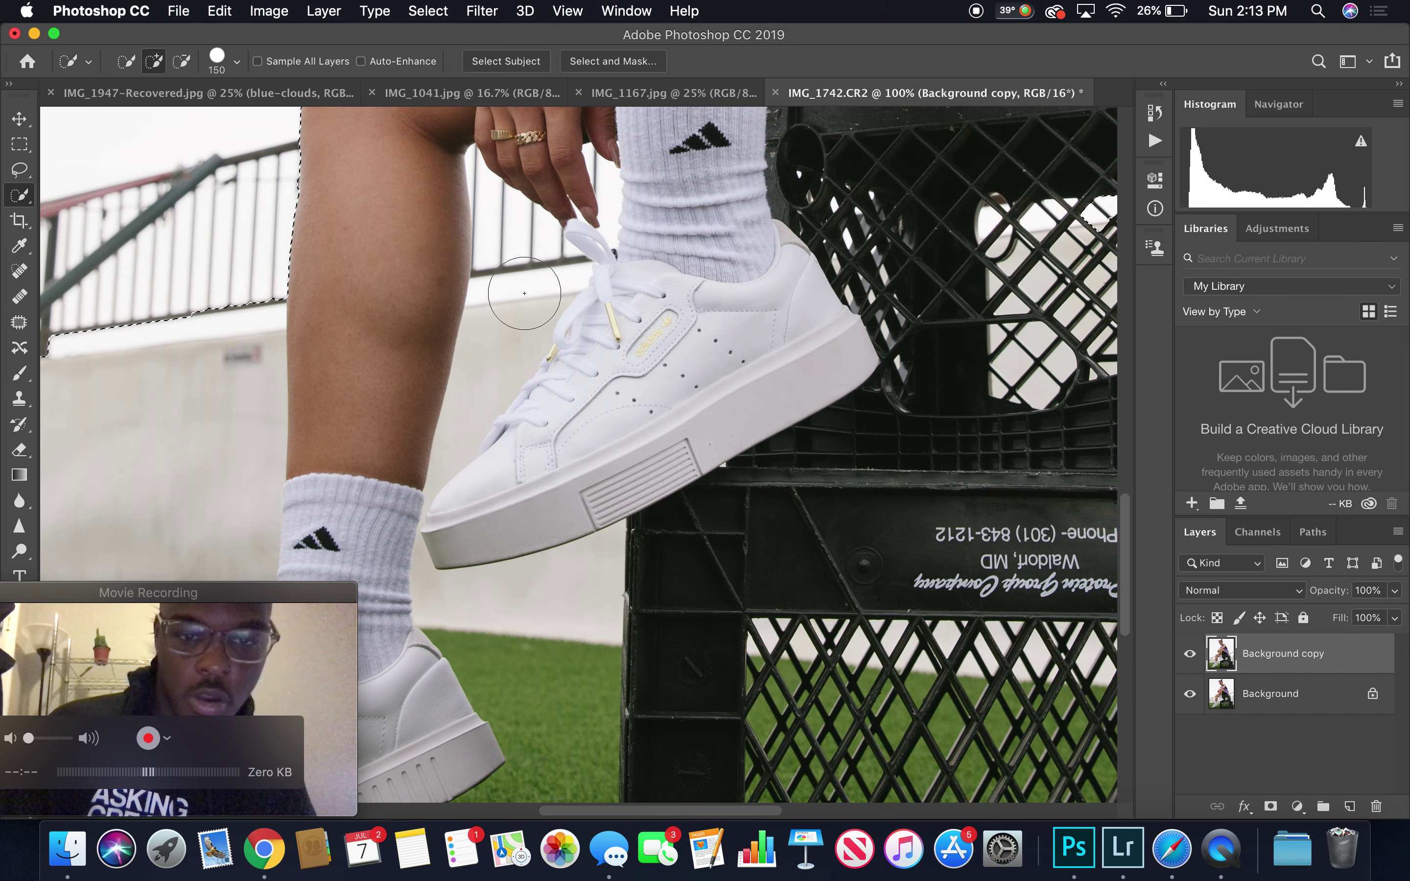
key(bracketleft)
key(bracketleft)
key(bracketleft)
key(alt)
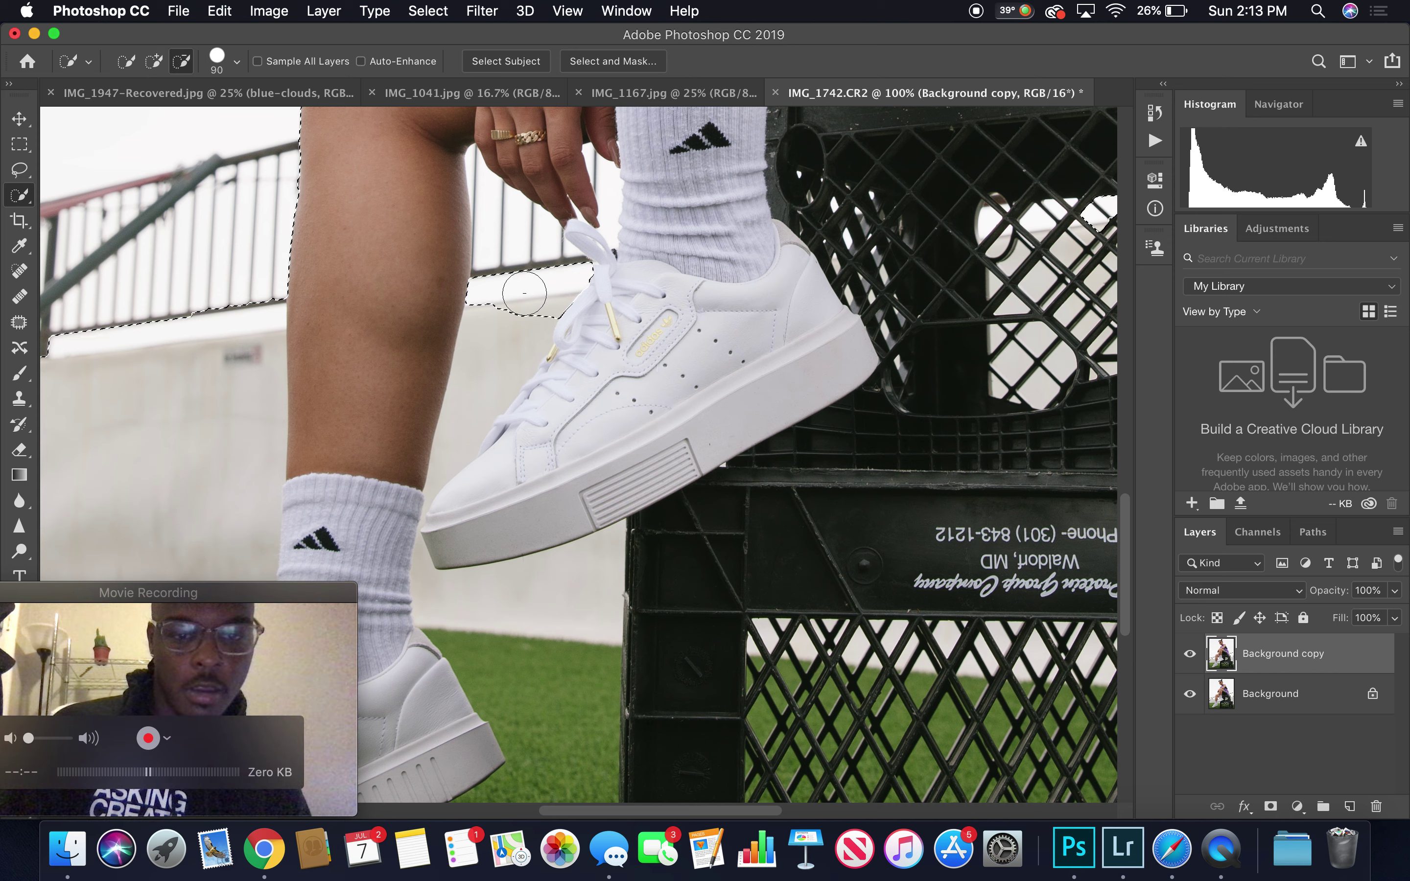
mouse_move(519, 314)
mouse_down()
mouse_move(509, 334)
mouse_move(485, 181)
mouse_up()
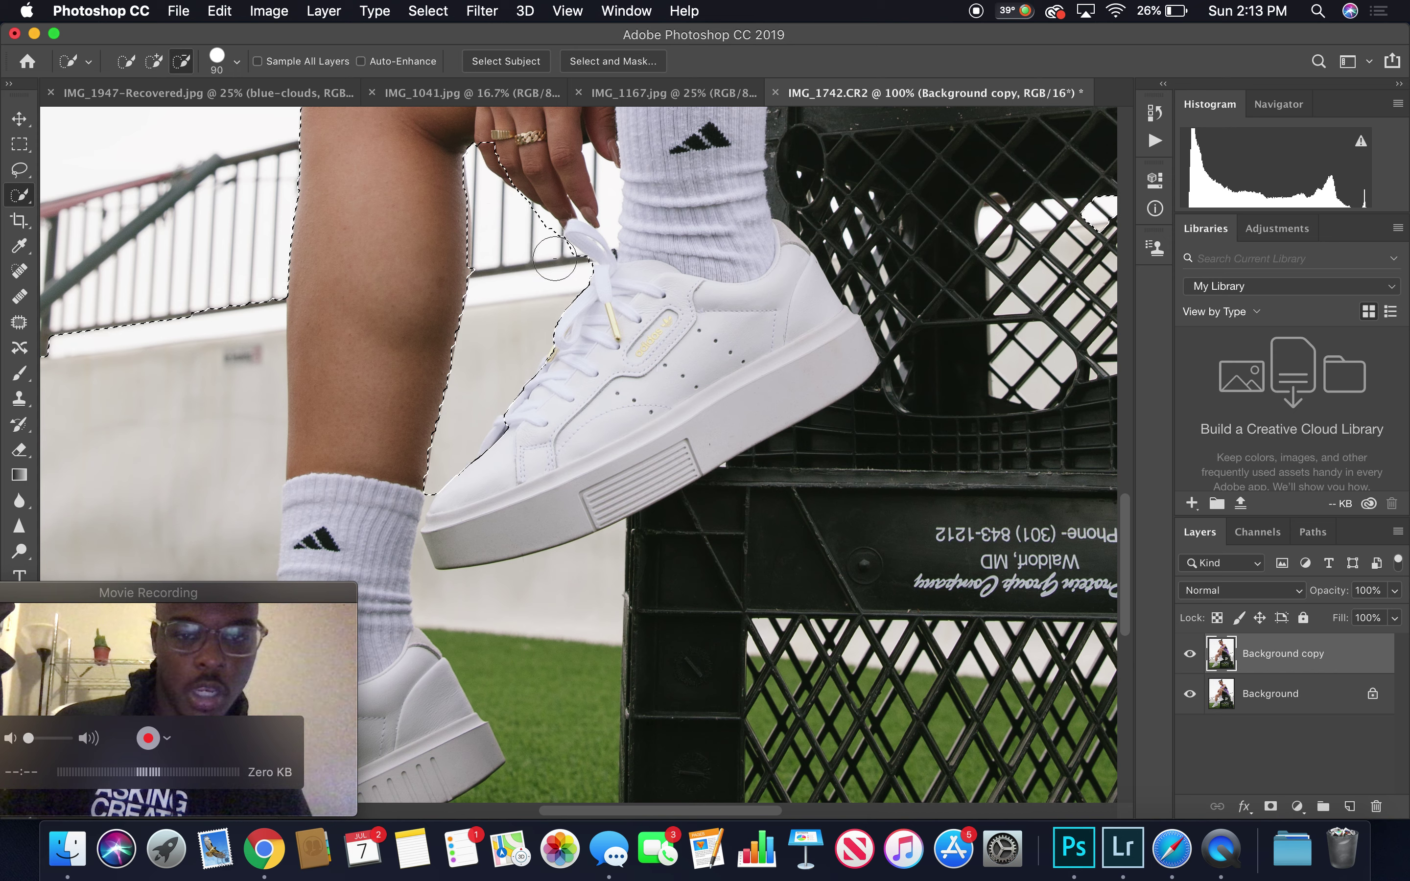
Add the wall between the leg and shoe back to the selection and refine the edge beside the ringed fingers
mouse_move(483, 359)
mouse_down()
mouse_move(554, 321)
mouse_move(503, 324)
mouse_up()
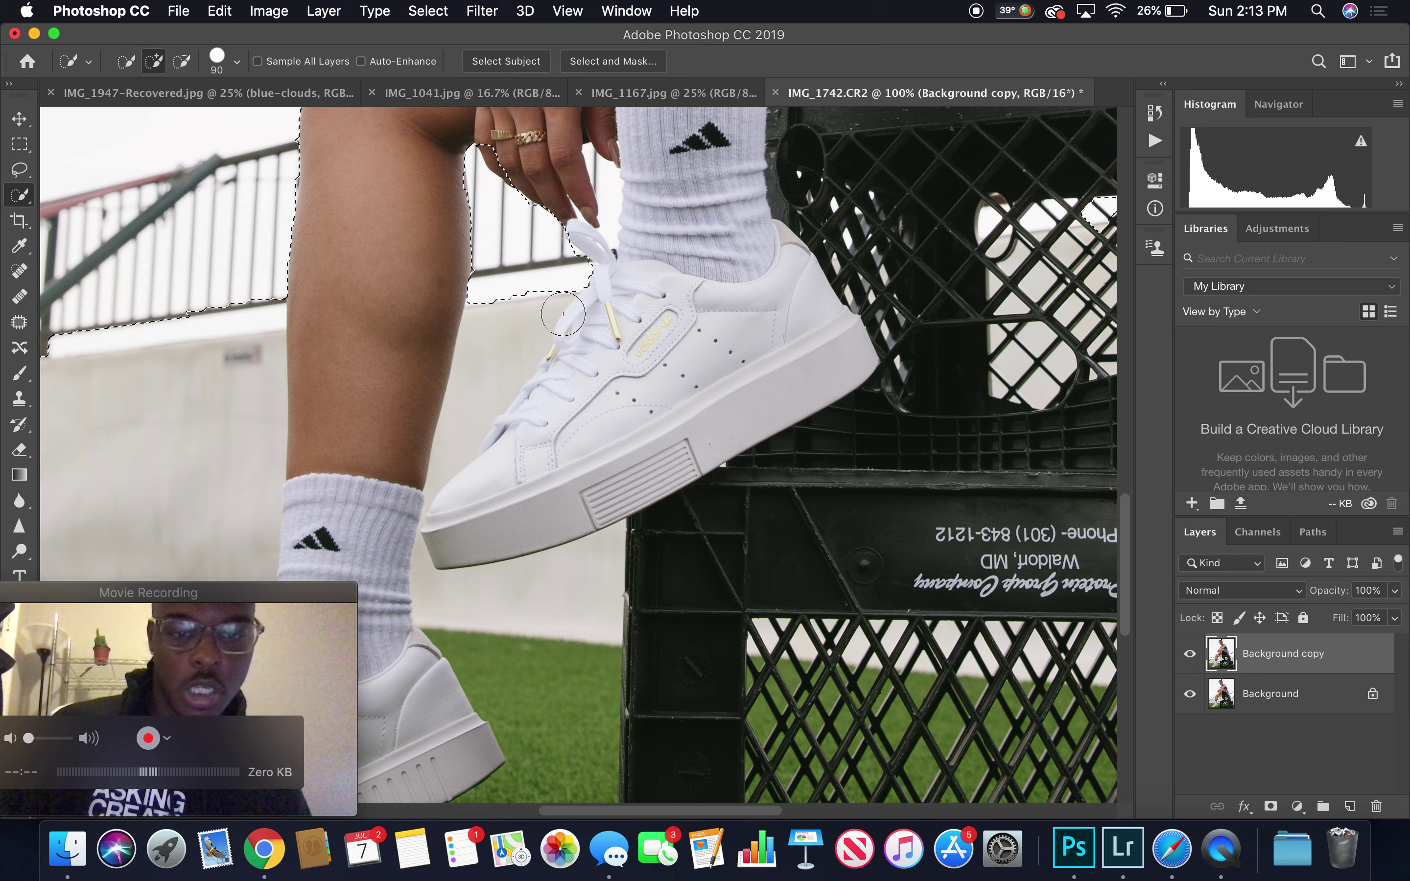
key(alt)
mouse_move(496, 151)
mouse_down()
mouse_move(499, 132)
mouse_move(505, 149)
mouse_up()
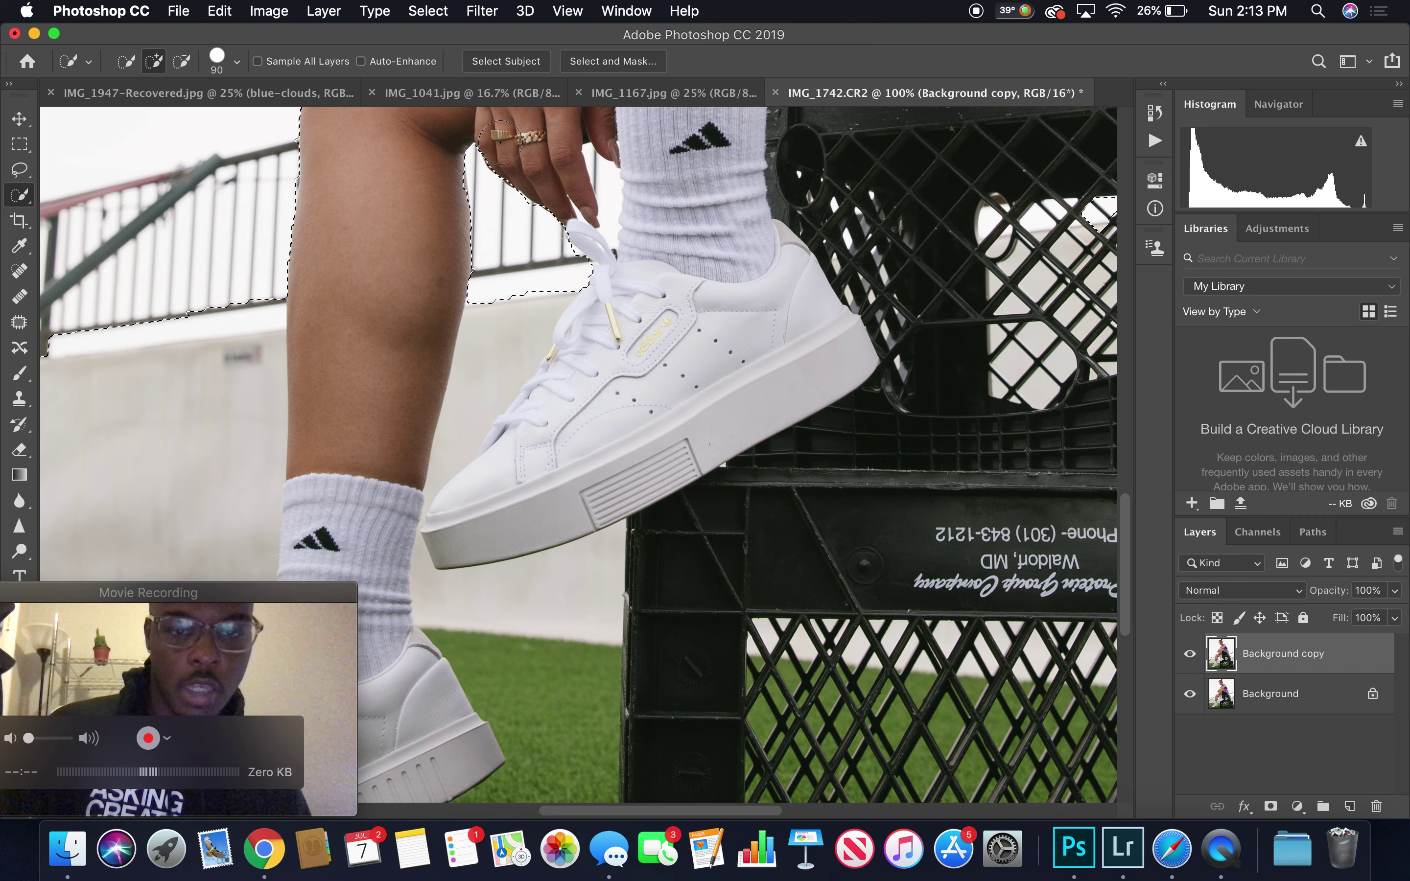
Reduce the selection brush to 50 and subtract the background gap between the fingers and the raised foot's sock
scroll(543, 181, up, 3)
key(bracketleft)
key(bracketleft)
key(bracketleft)
key(bracketleft)
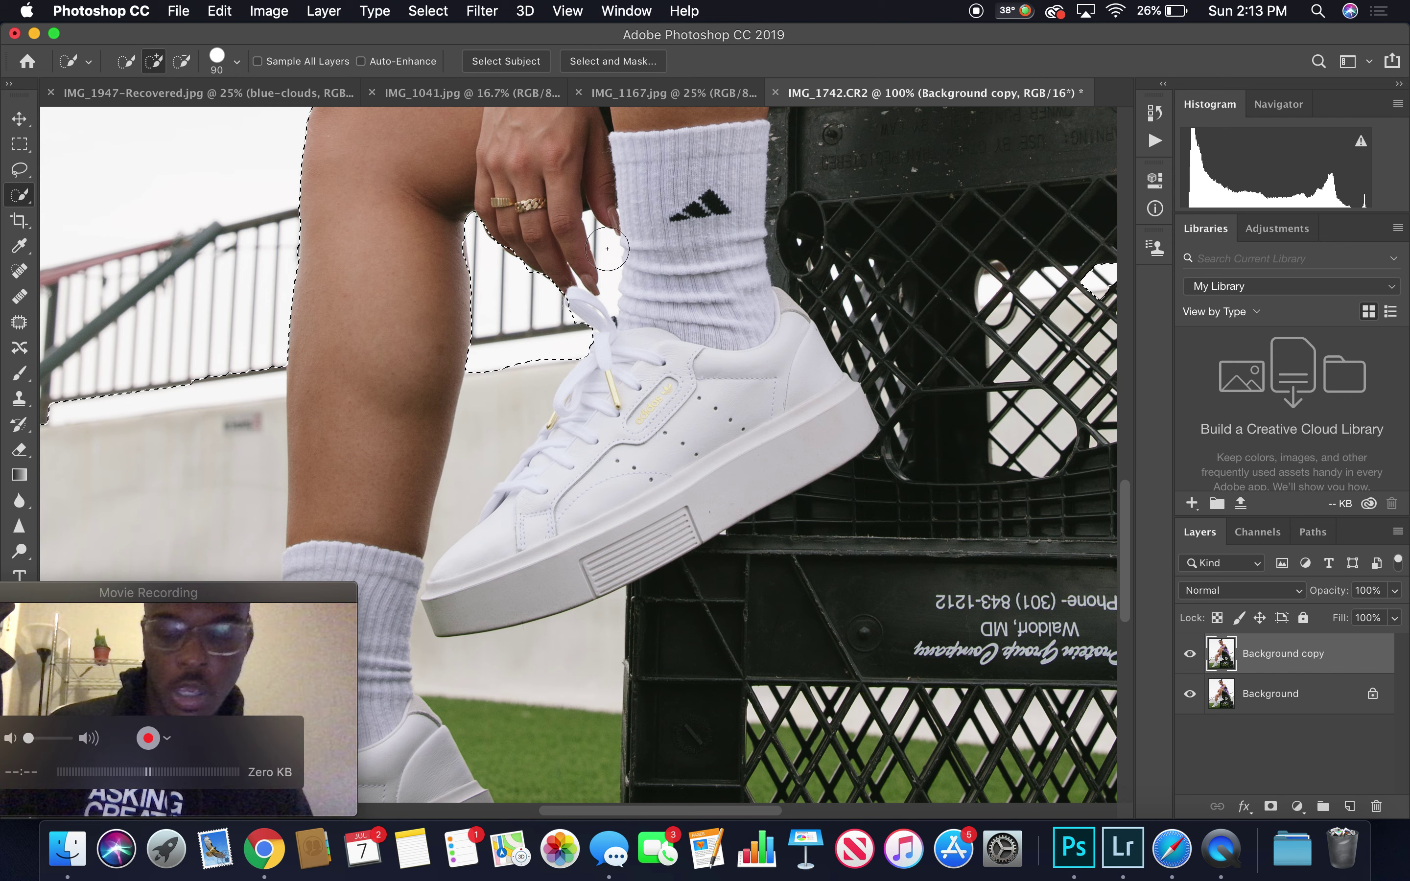
key(alt)
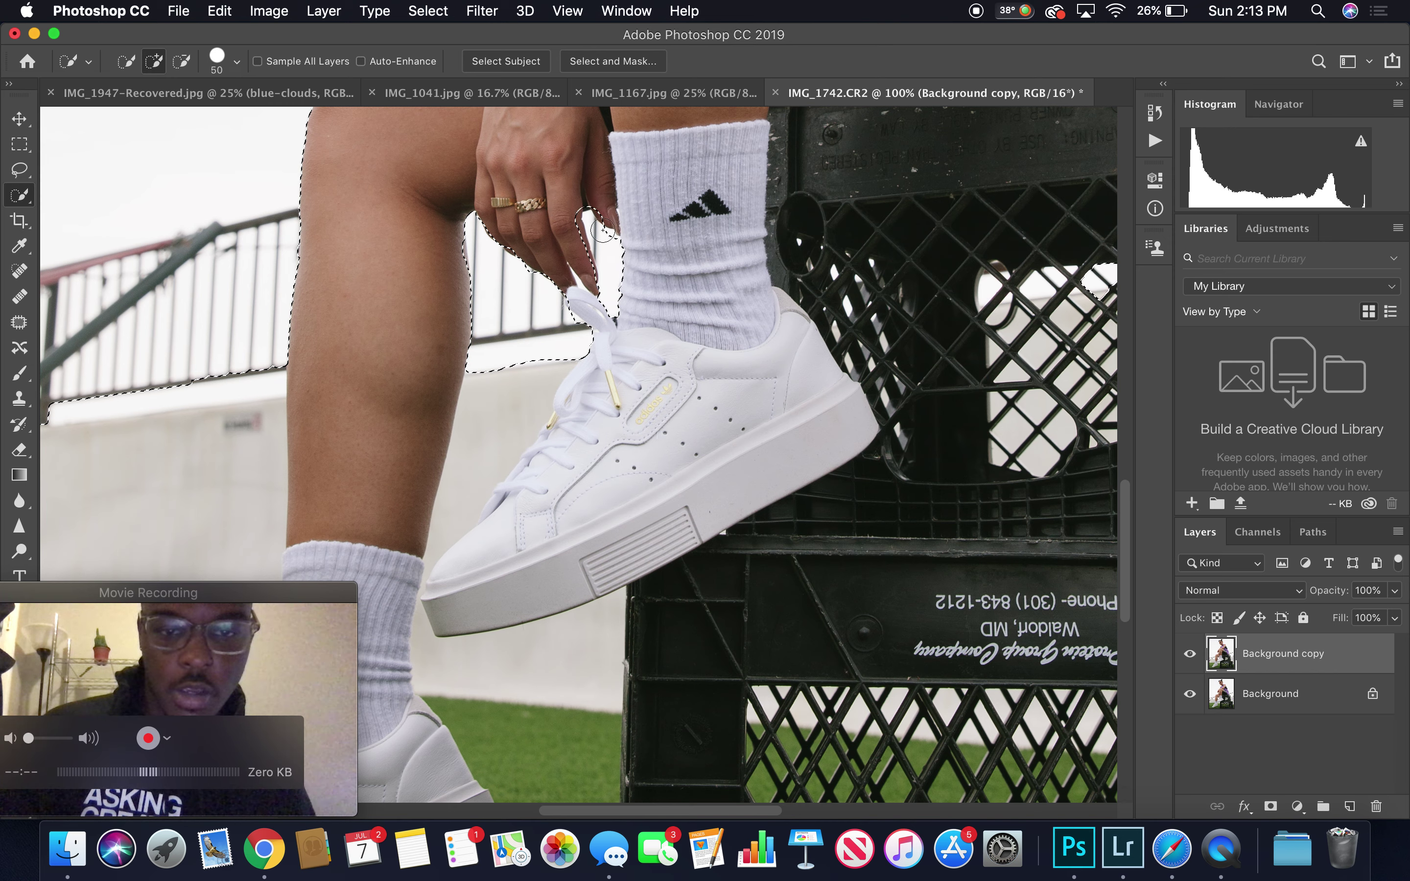
key(alt)
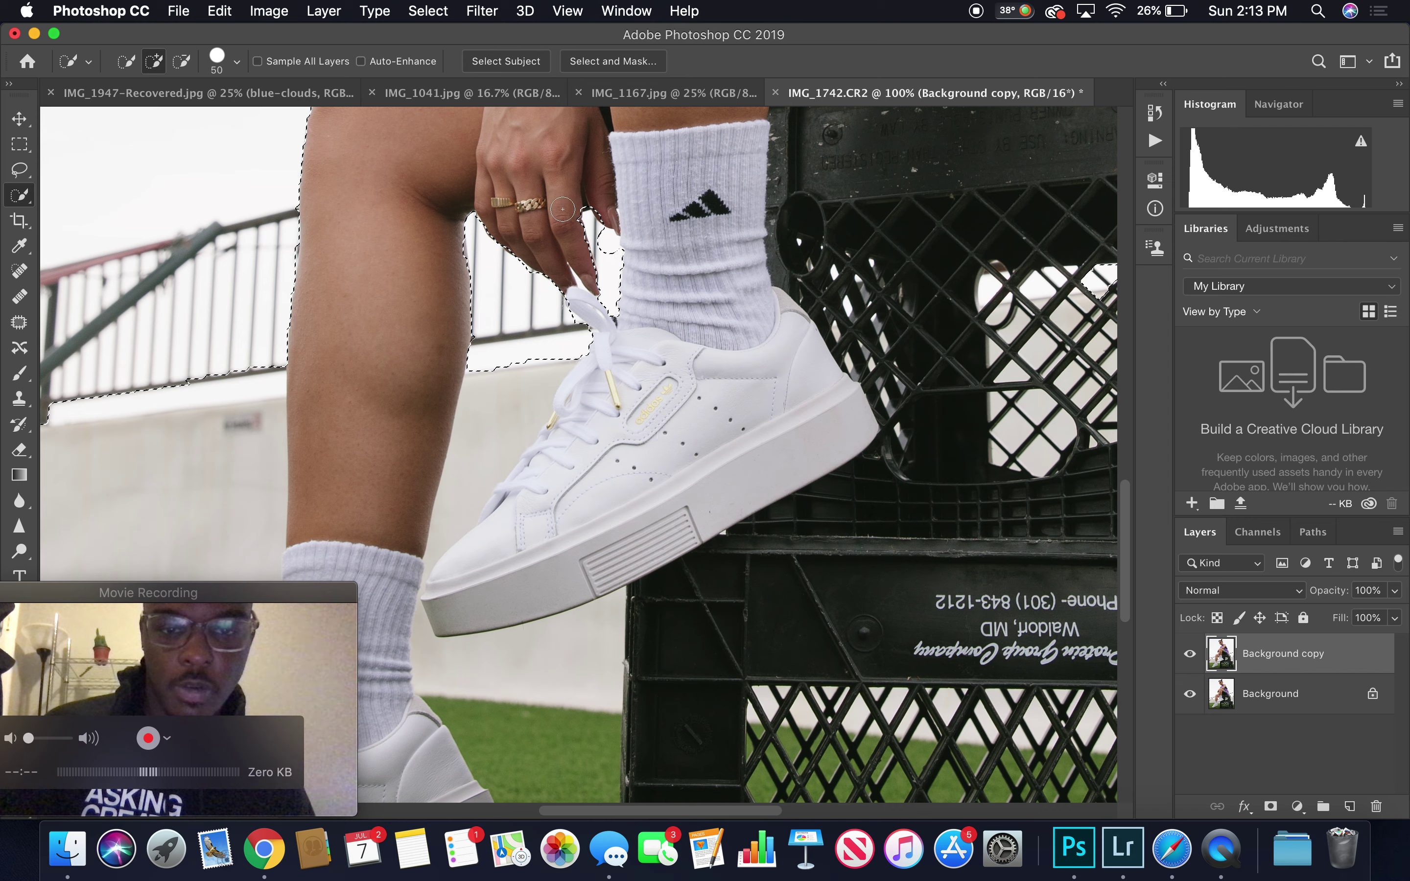
key(alt)
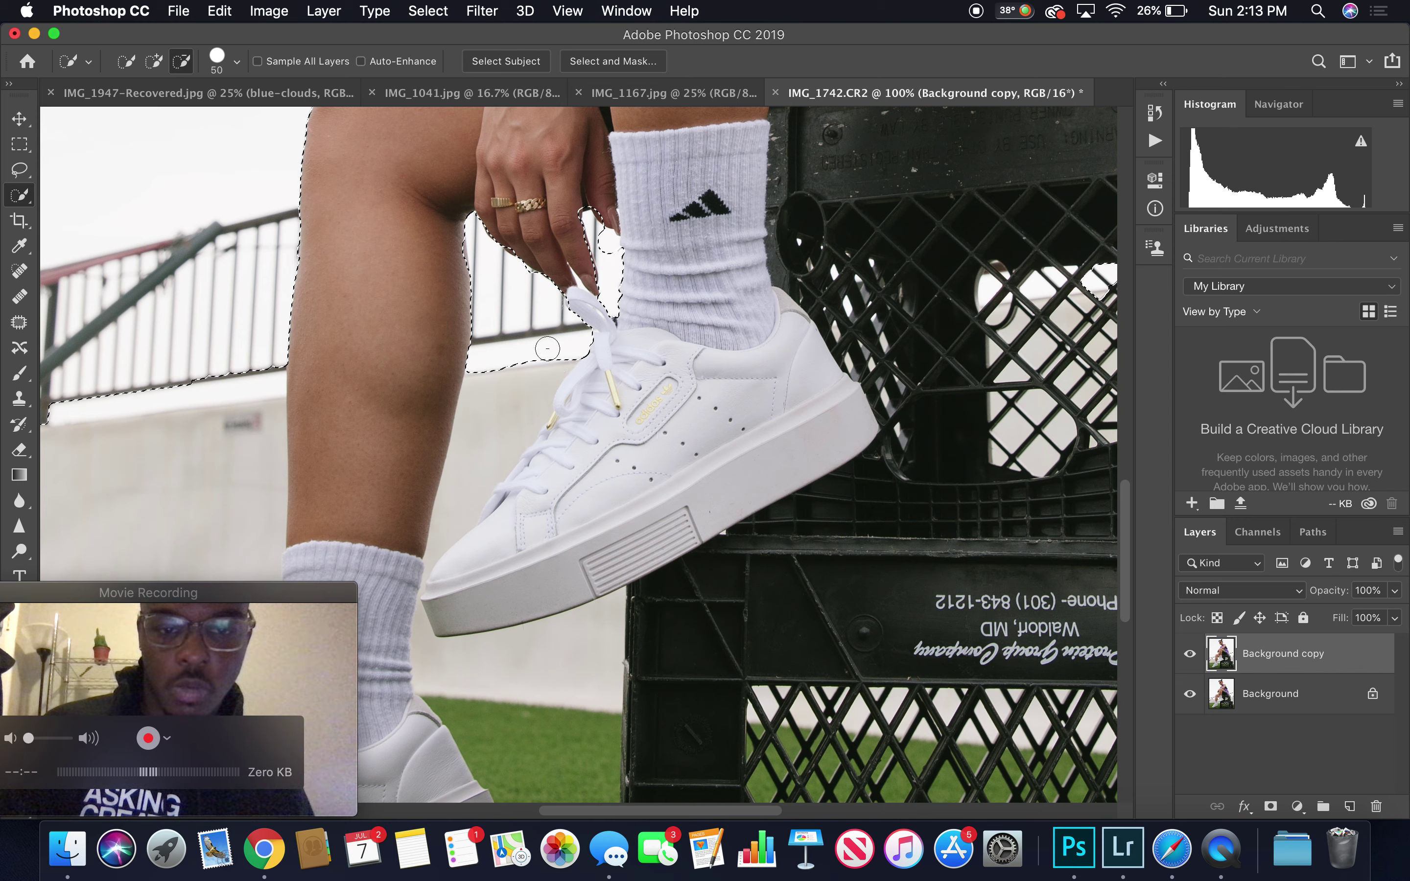
Subtract the leftover bit of background beside the fingertip and sock from the selection
scroll(466, 326, up, 5)
scroll(466, 326, left, 5)
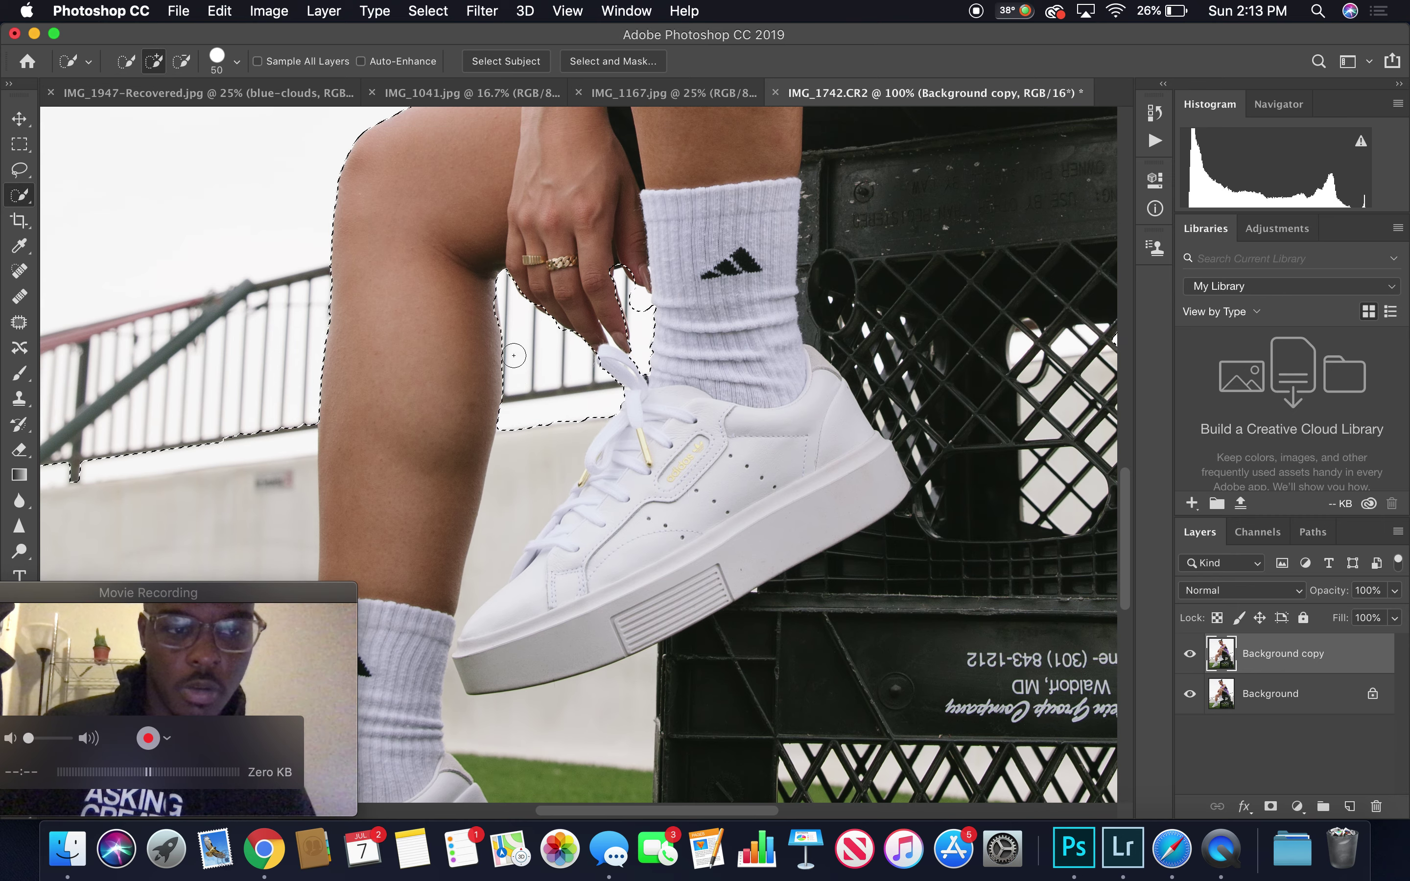
click(33, 199)
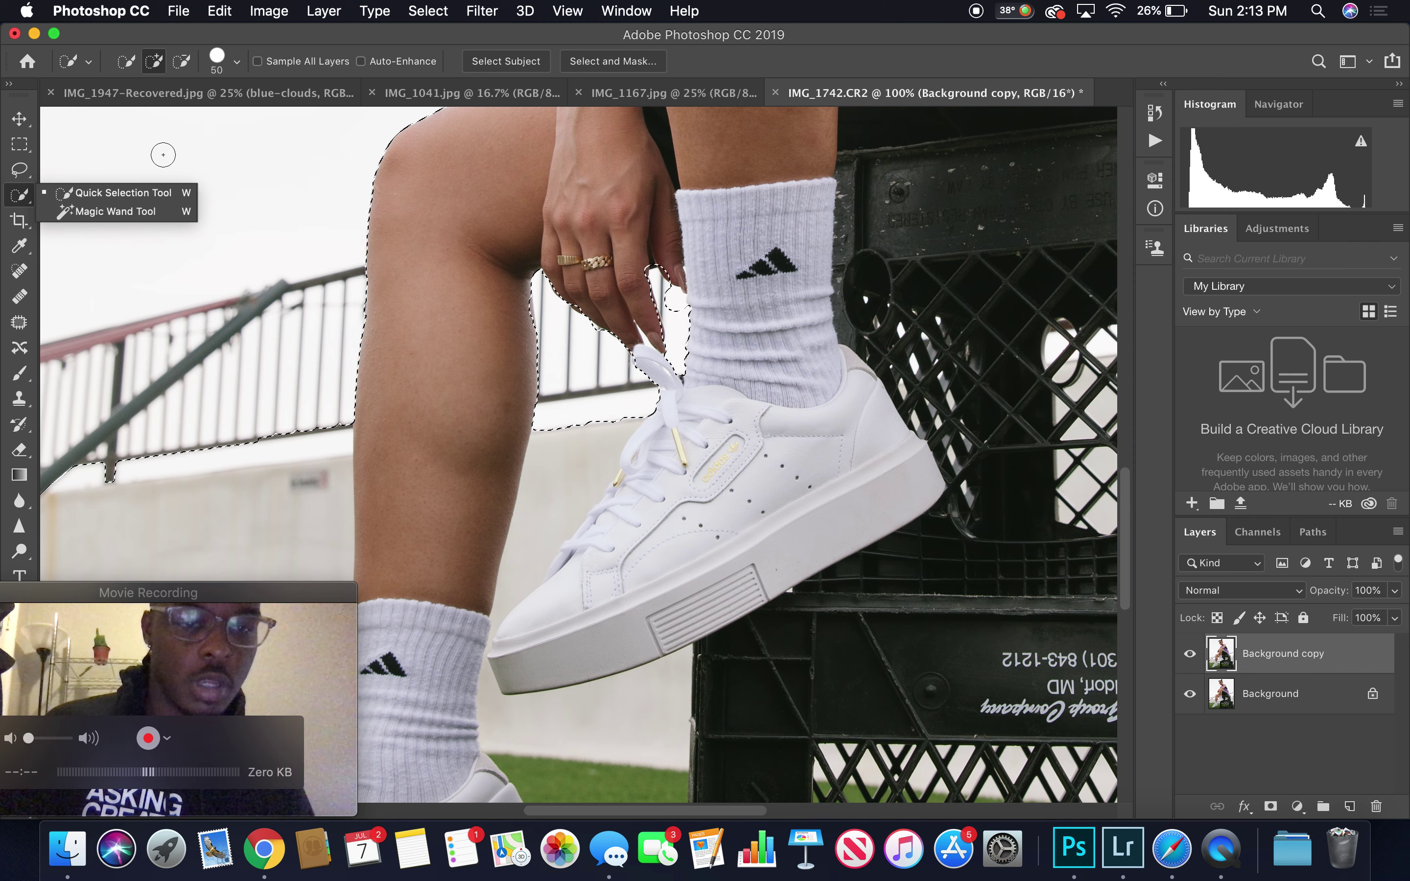
click(398, 295)
scroll(397, 293, up, 10)
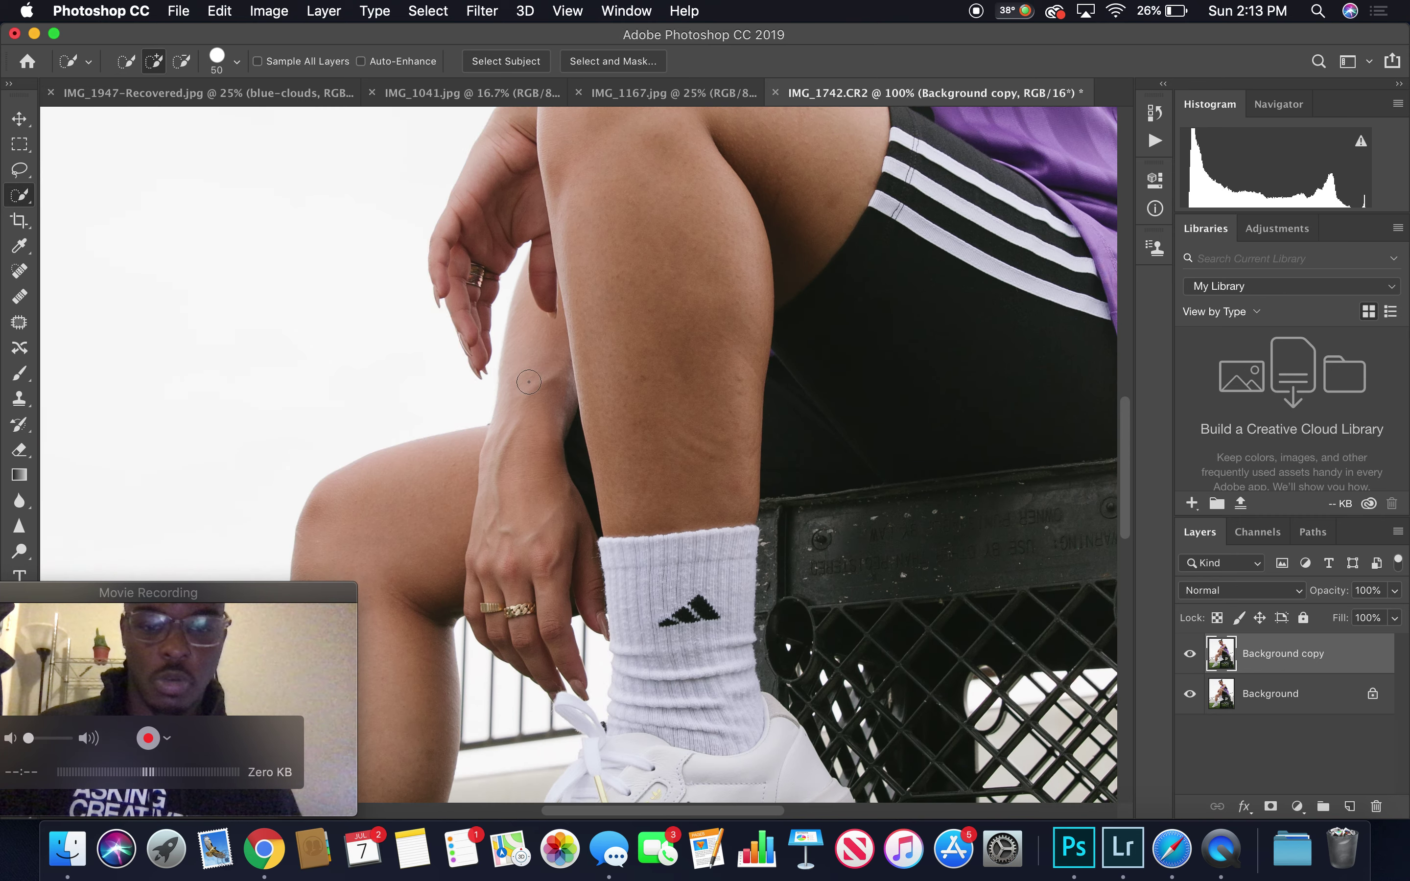
alt+click(591, 645)
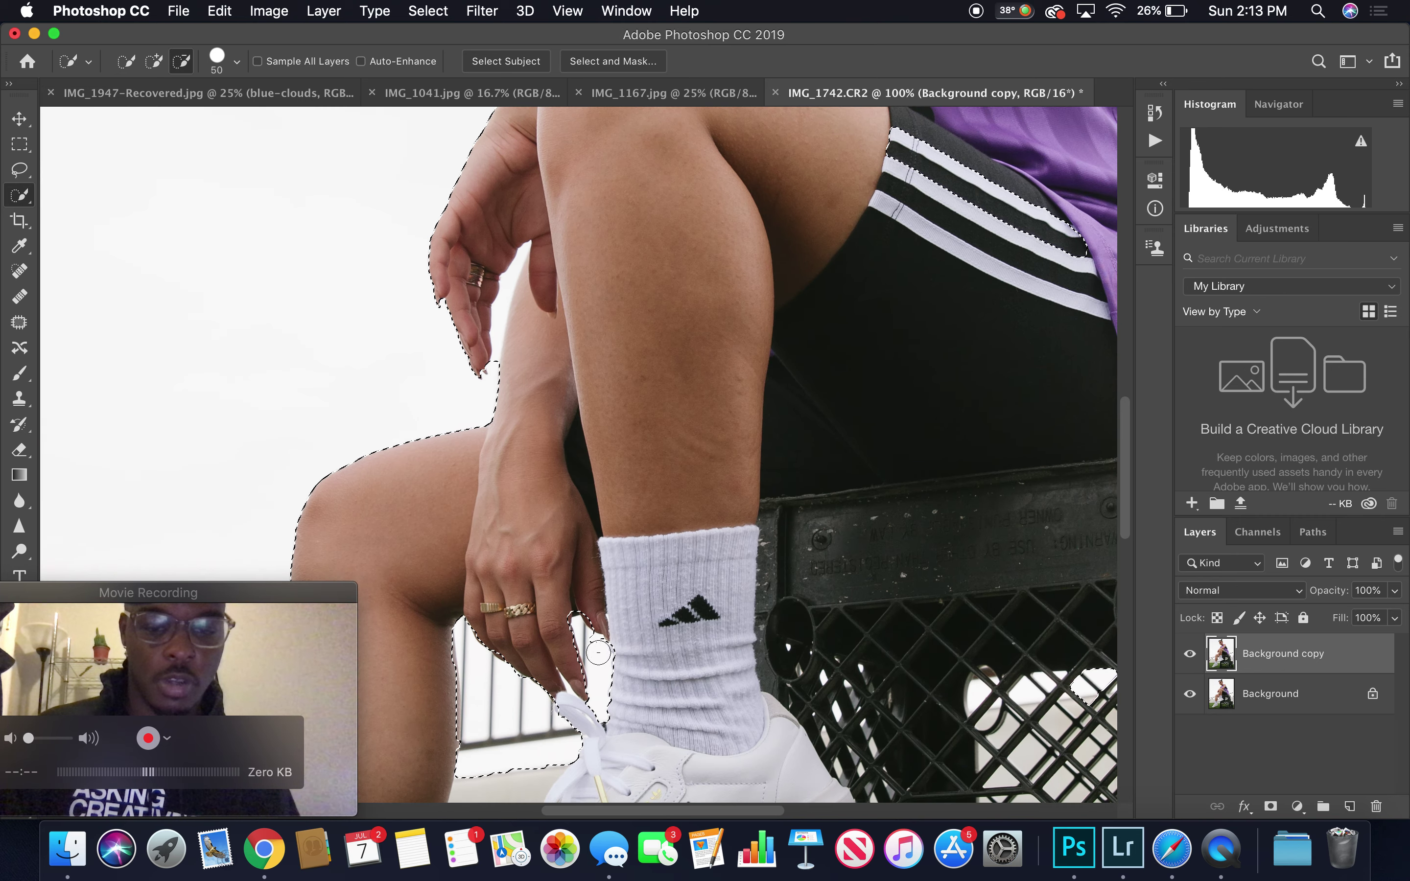
Reduce the selection brush to 20 and add the lower part of the hoop earring beside the chin to the selection
scroll(591, 645, up, 15)
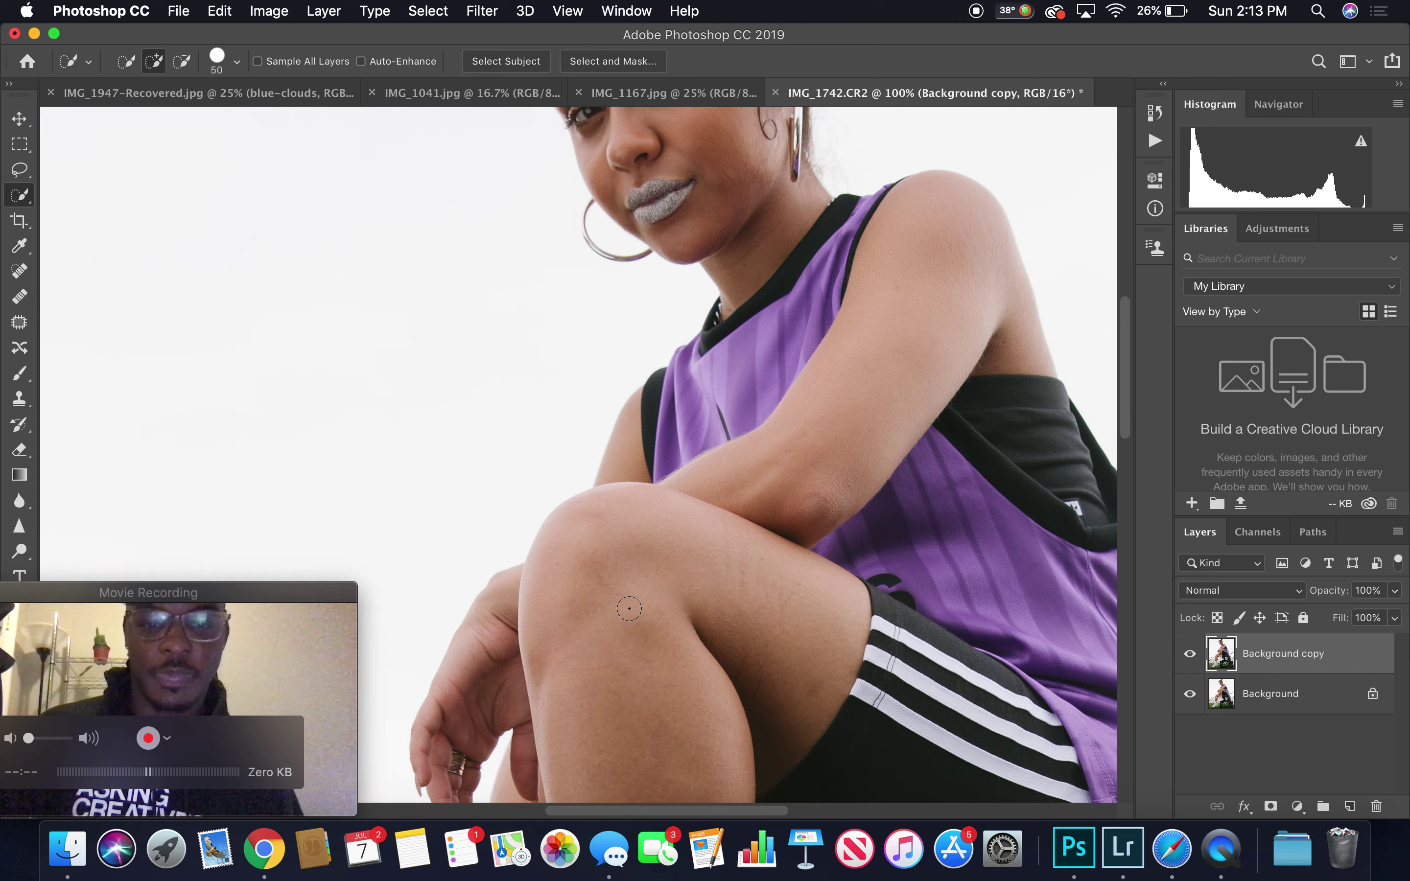
scroll(629, 609, up, 2)
scroll(629, 608, left, 1)
key(bracketleft)
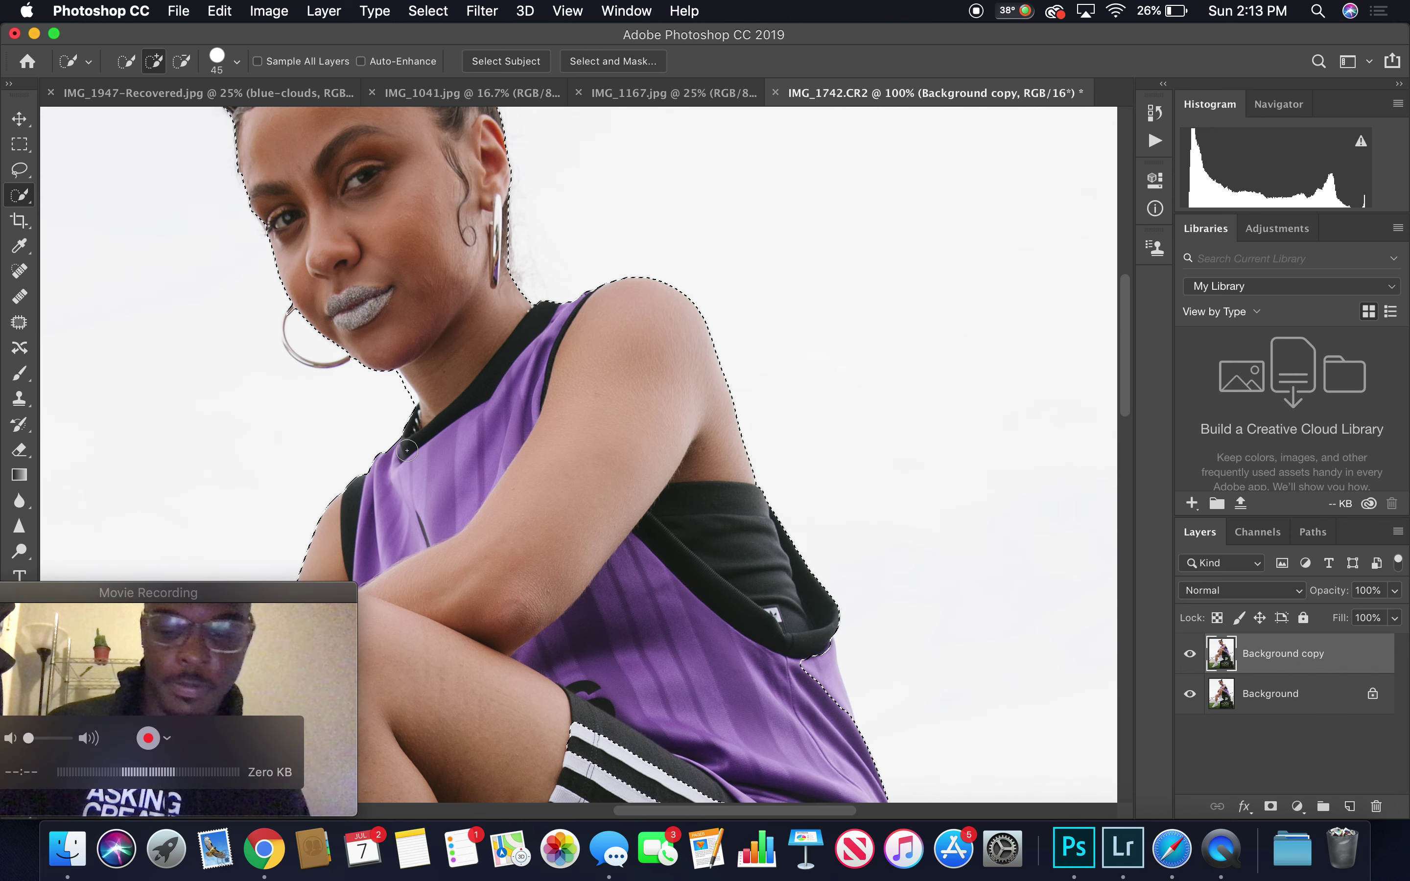
key(bracketleft)
key(bracketleft)
drag(288, 309, 337, 363)
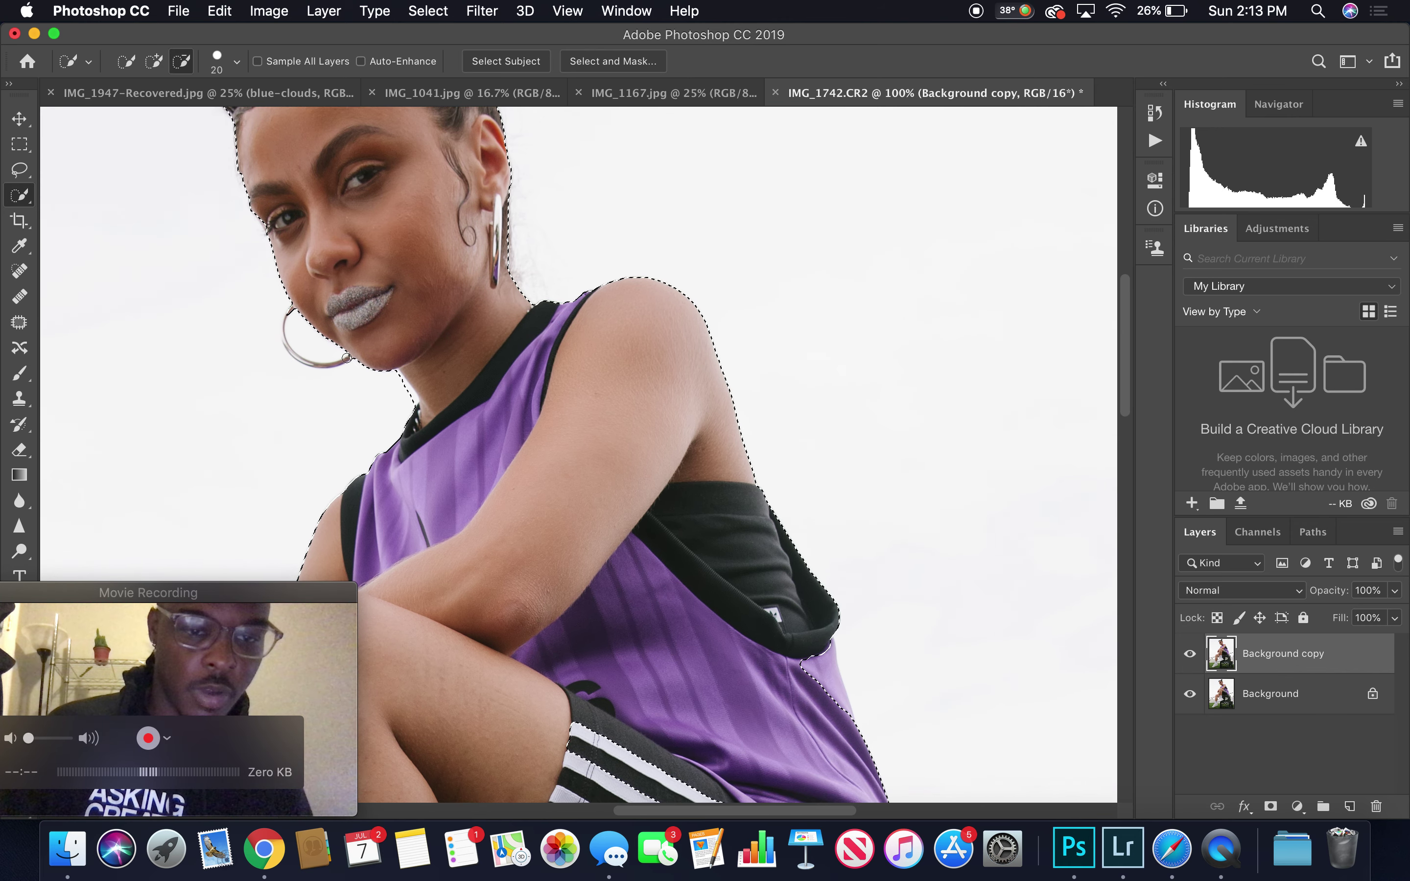
key(alt)
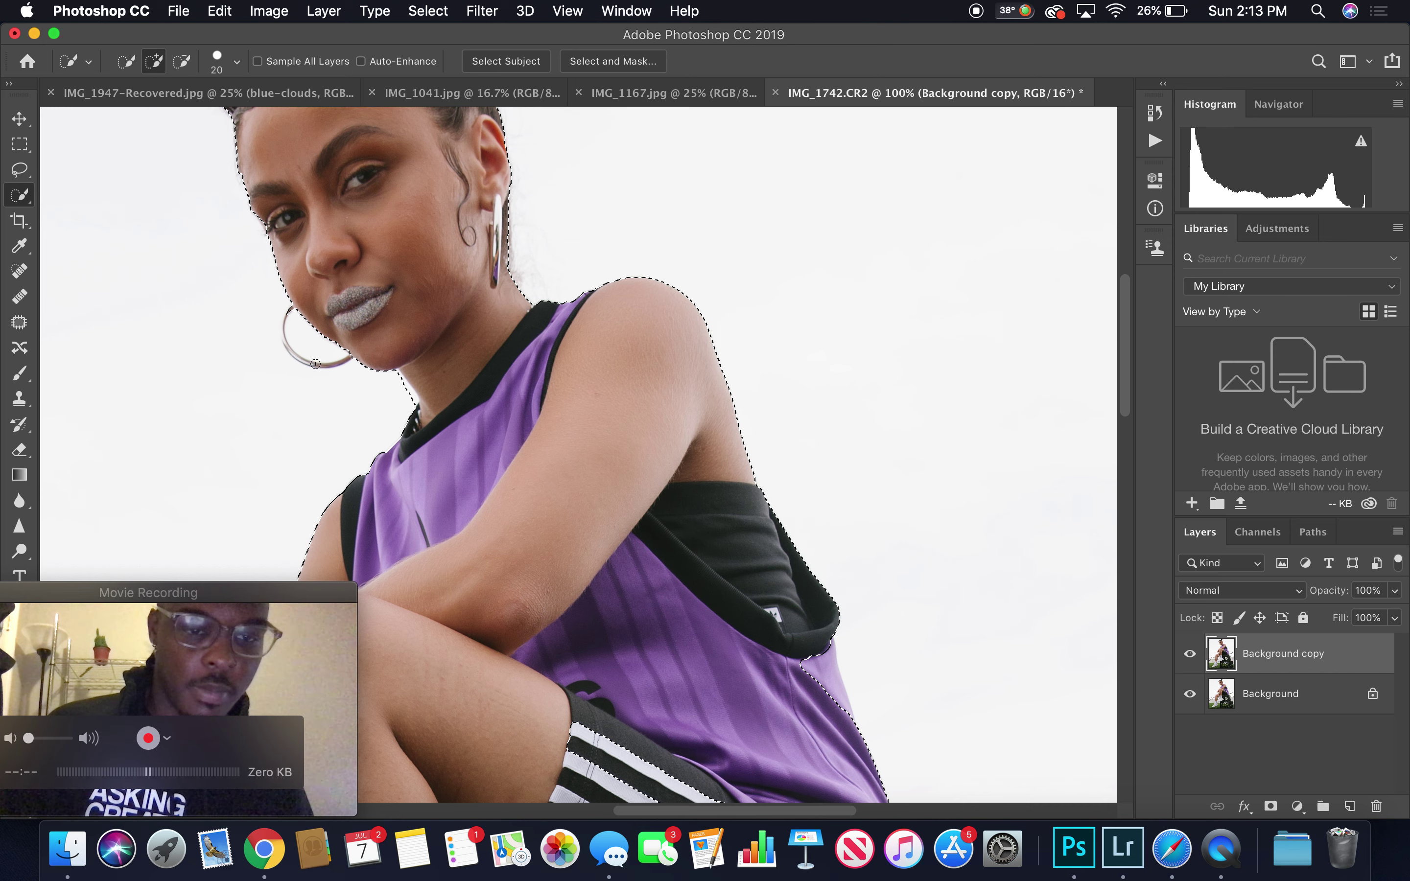
mouse_move(338, 361)
mouse_down()
mouse_move(287, 304)
mouse_move(306, 353)
mouse_move(341, 355)
mouse_up()
key(alt)
key(alt)
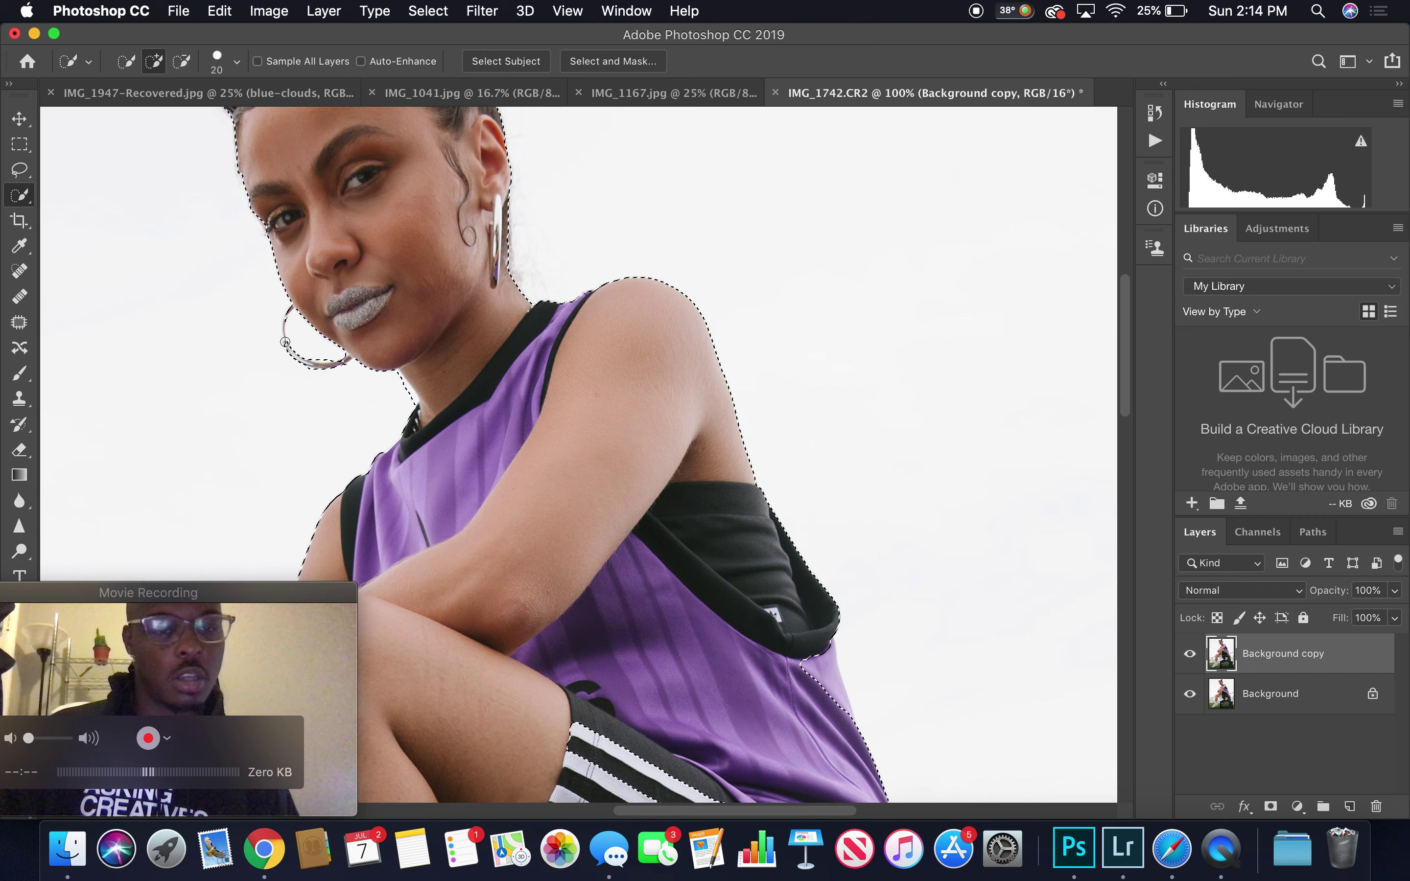
Add the outer side of the hoop earring to the selection and subtract the background inside the hoop
drag(285, 343, 285, 324)
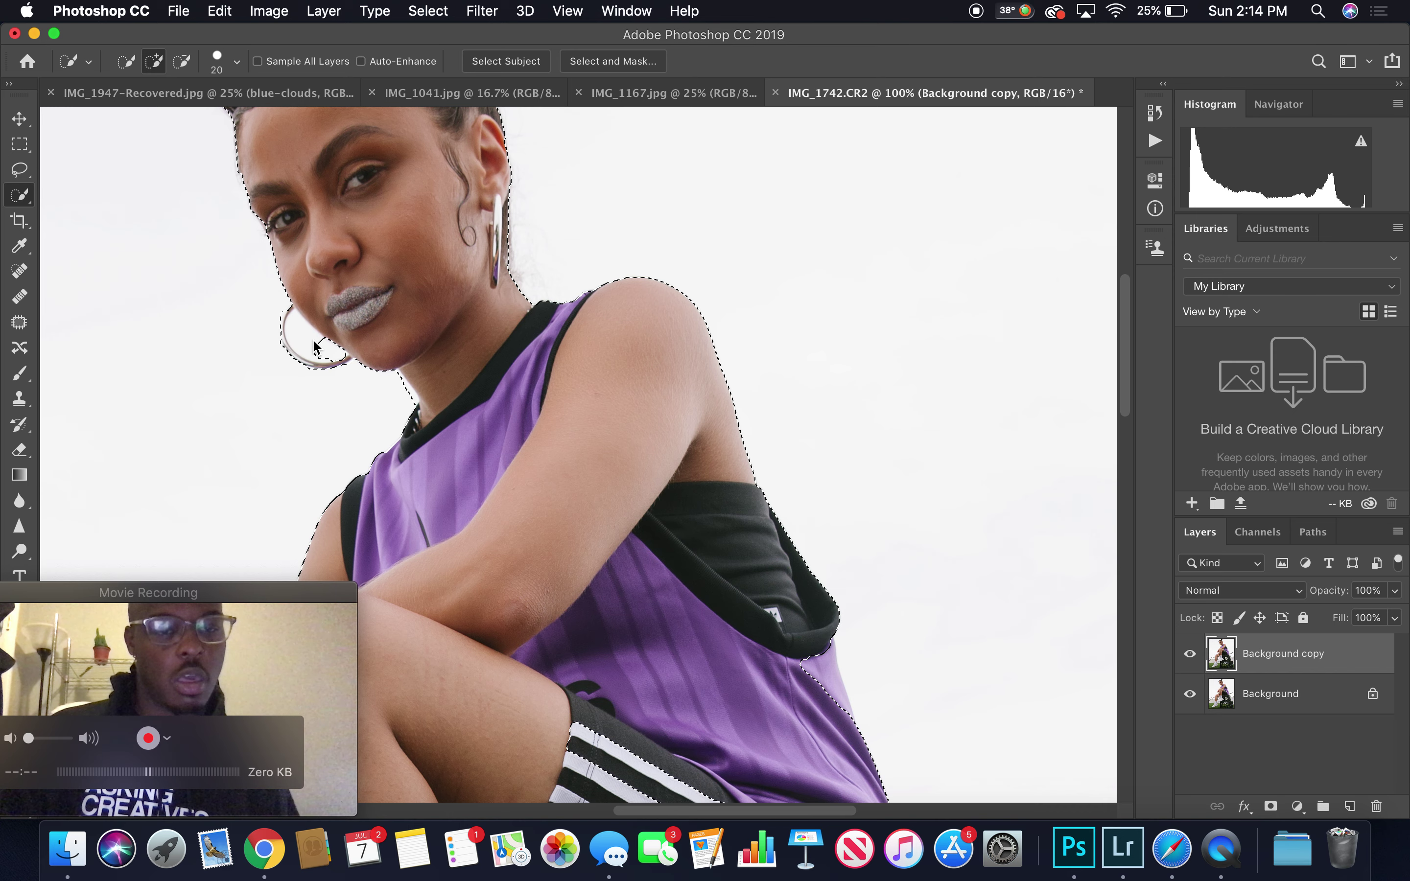
alt+click(291, 327)
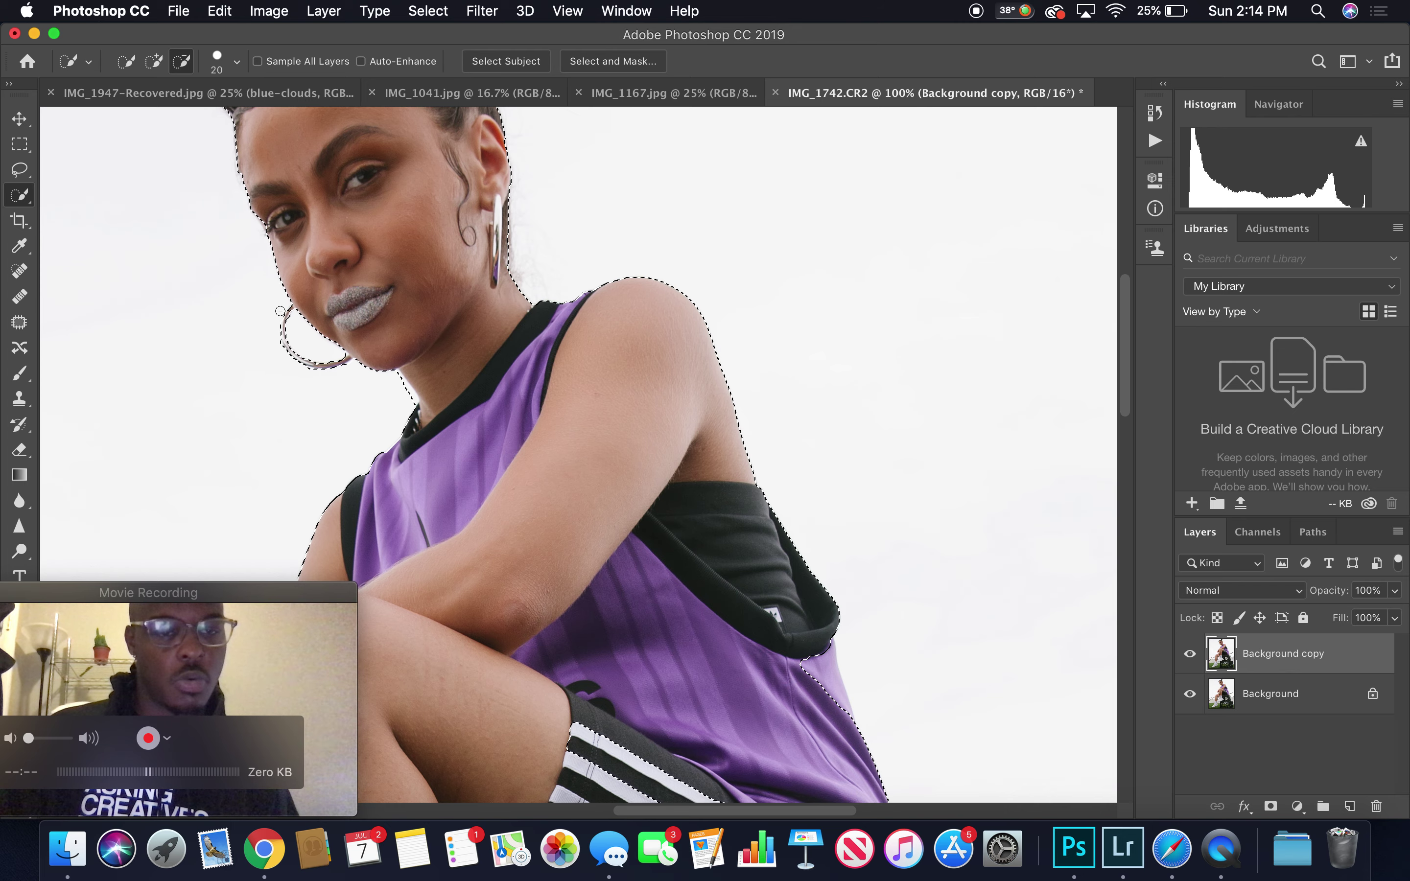
key(shift)
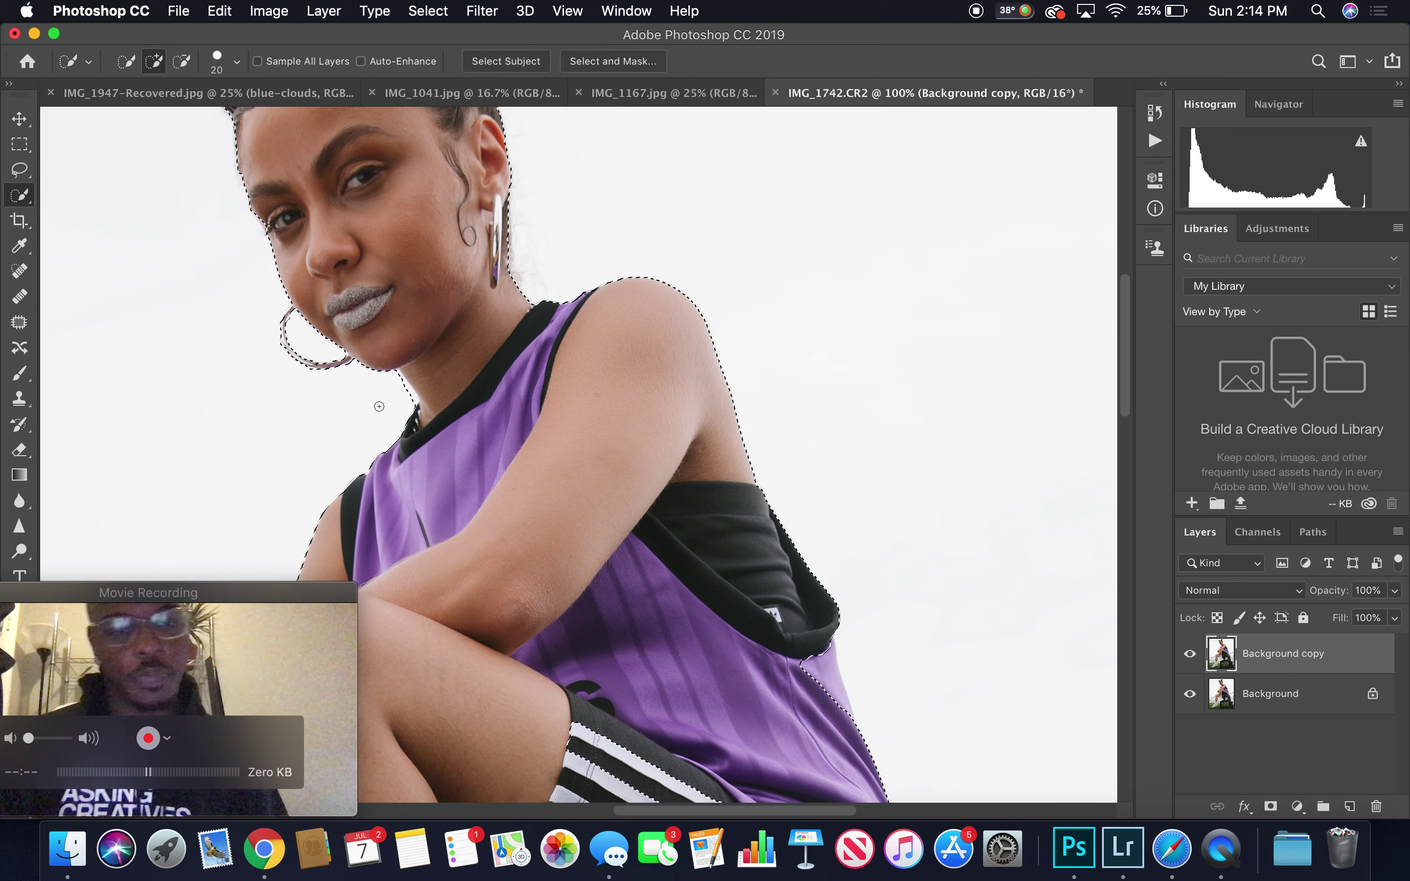
Clean up the selection edge where the purple jersey meets the upper crate, using the subtract mode
scroll(385, 448, down, 15)
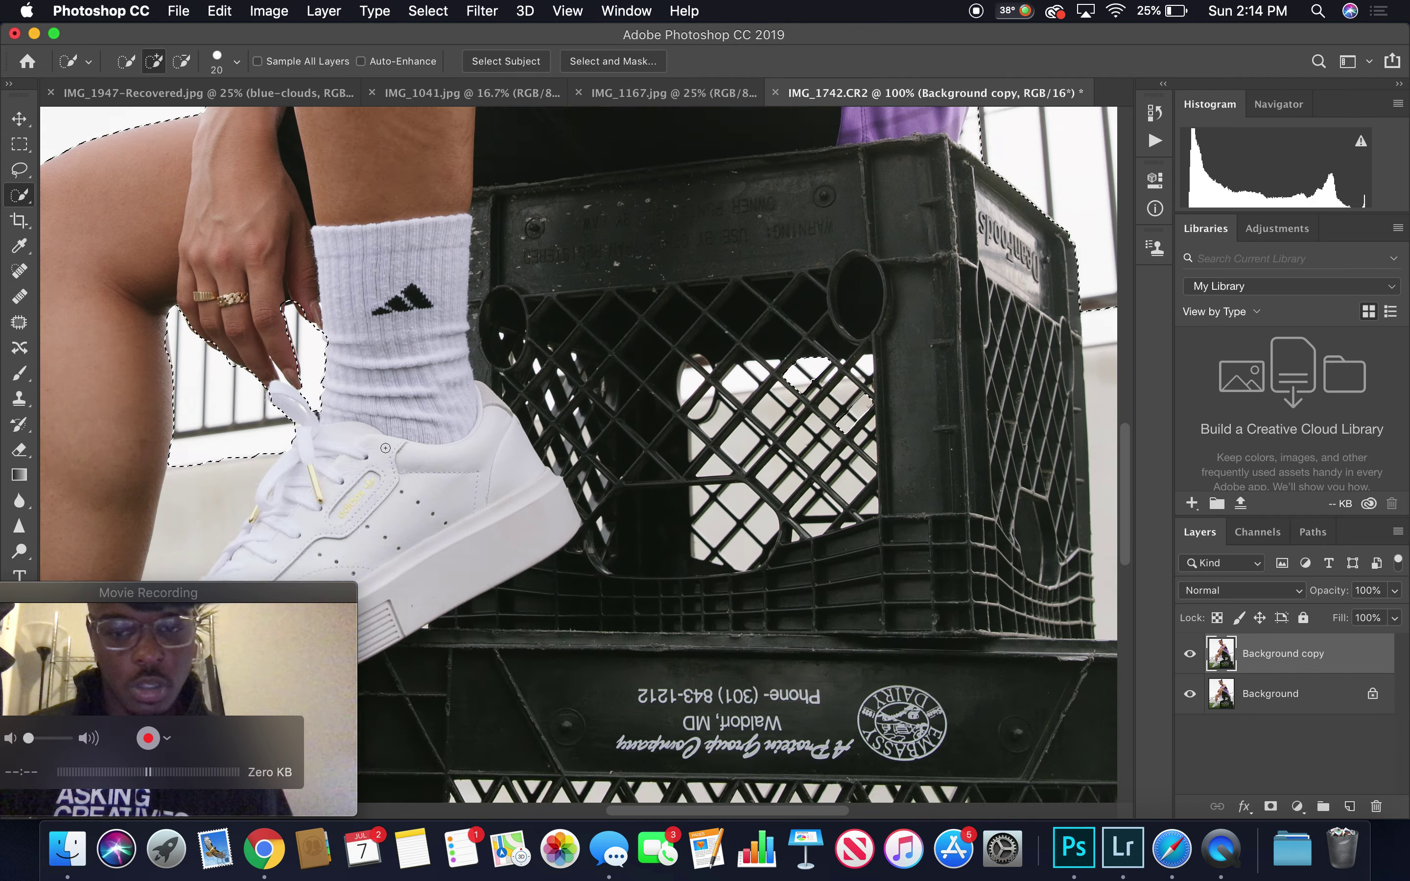
scroll(385, 448, right, 5)
key(super+minus)
key(super+minus)
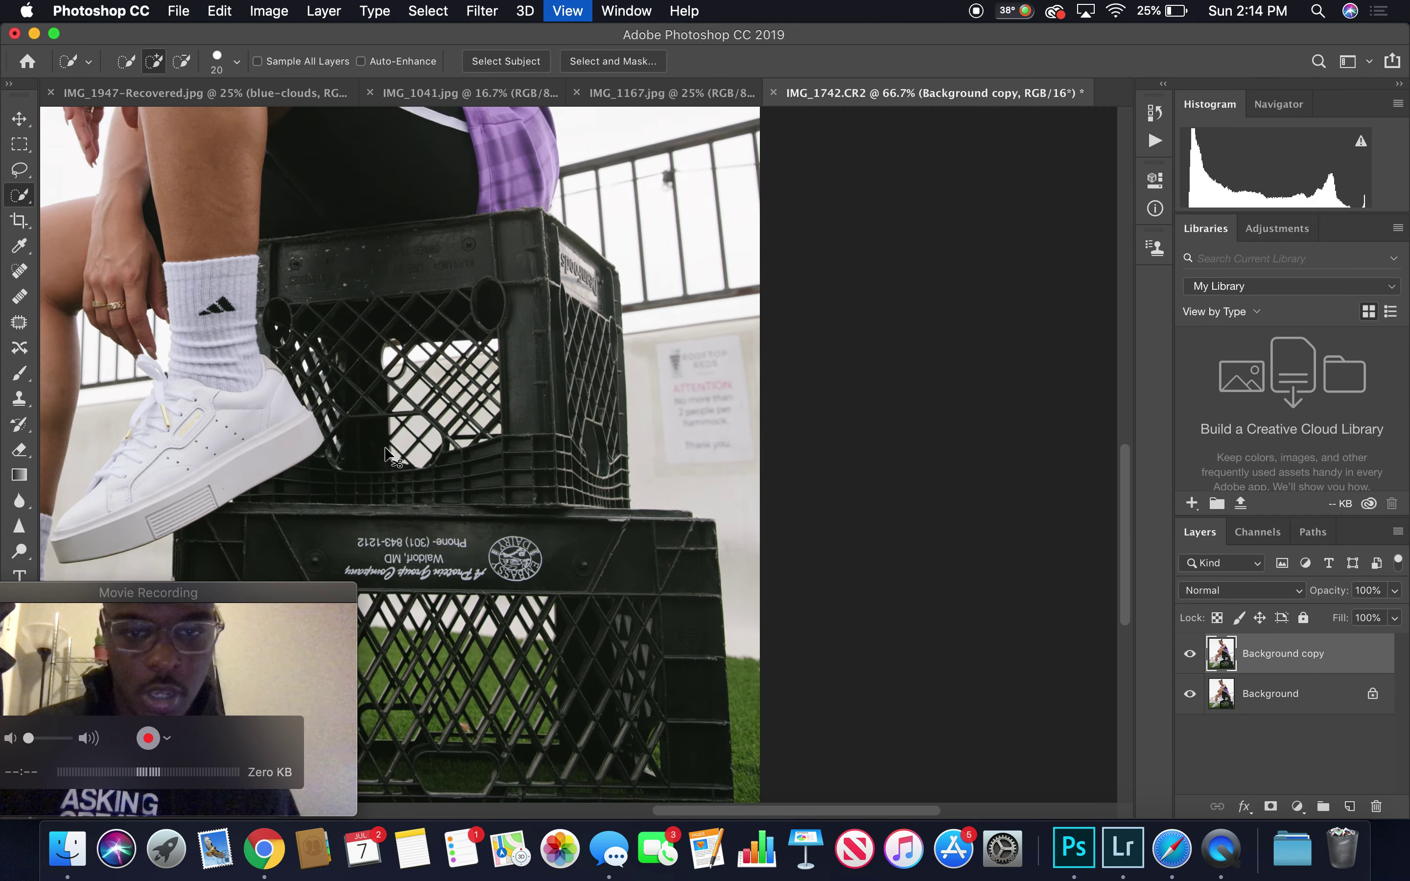
key(alt)
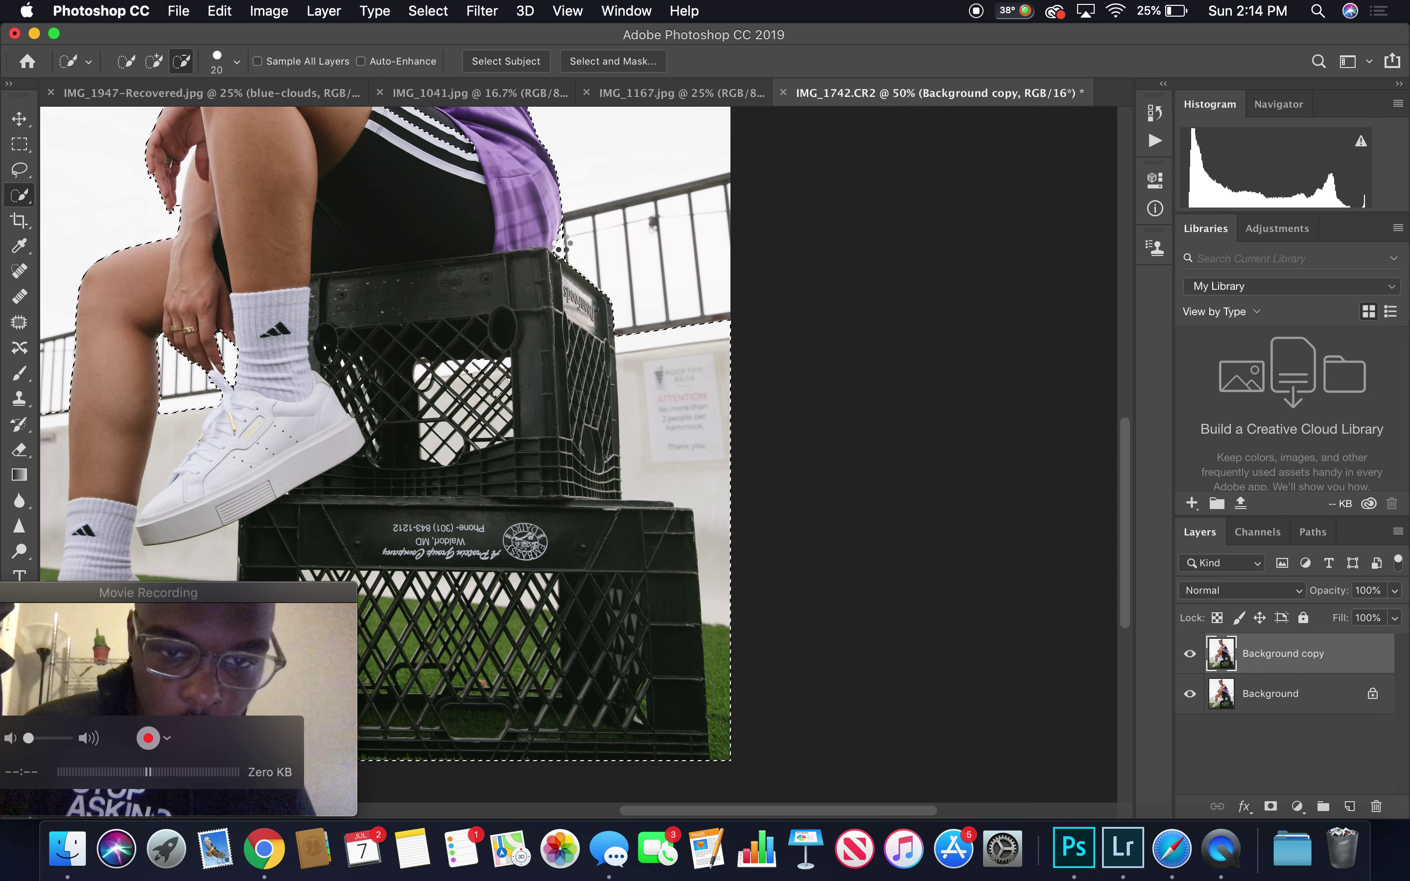
Subtract the railing remnants along the wall's top edge and refine the selection around the diagonal handrail beside the leg
scroll(561, 237, left, 6)
scroll(561, 236, down, 3)
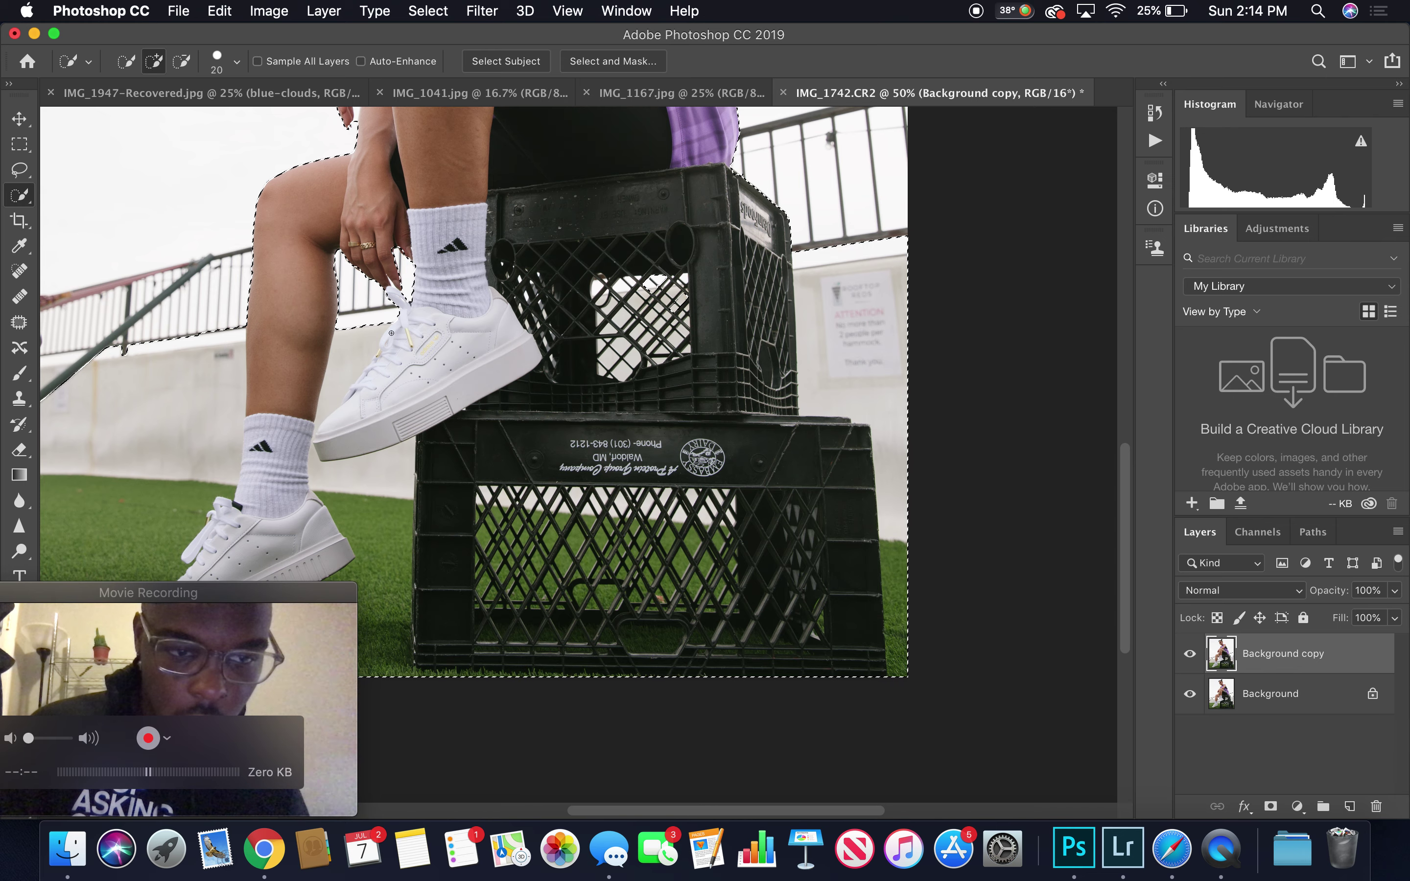
scroll(562, 230, left, 6)
scroll(561, 231, down, 1)
key(alt)
drag(315, 332, 410, 327)
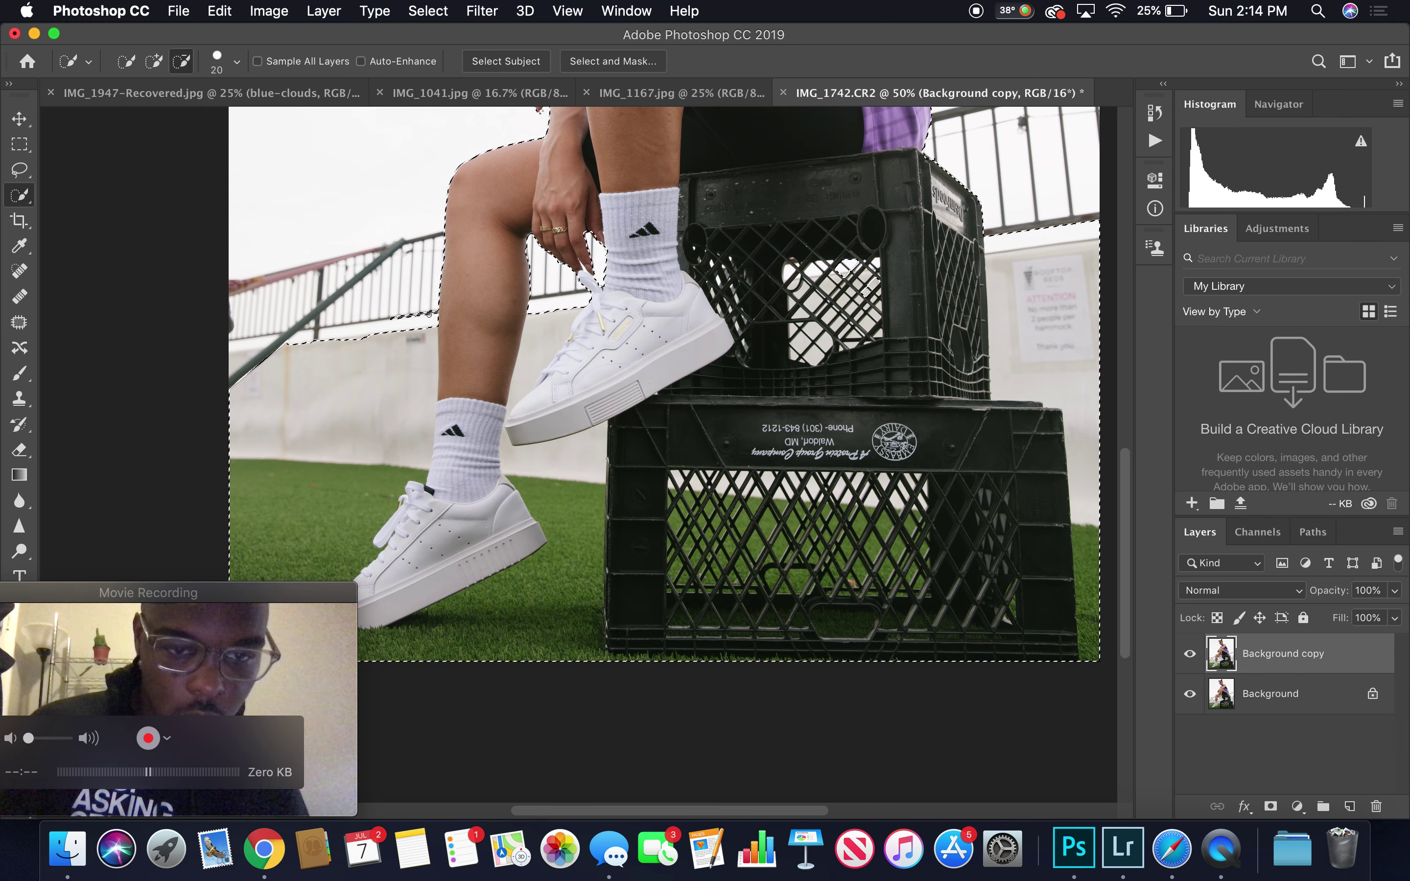
click(240, 362)
alt+click(234, 366)
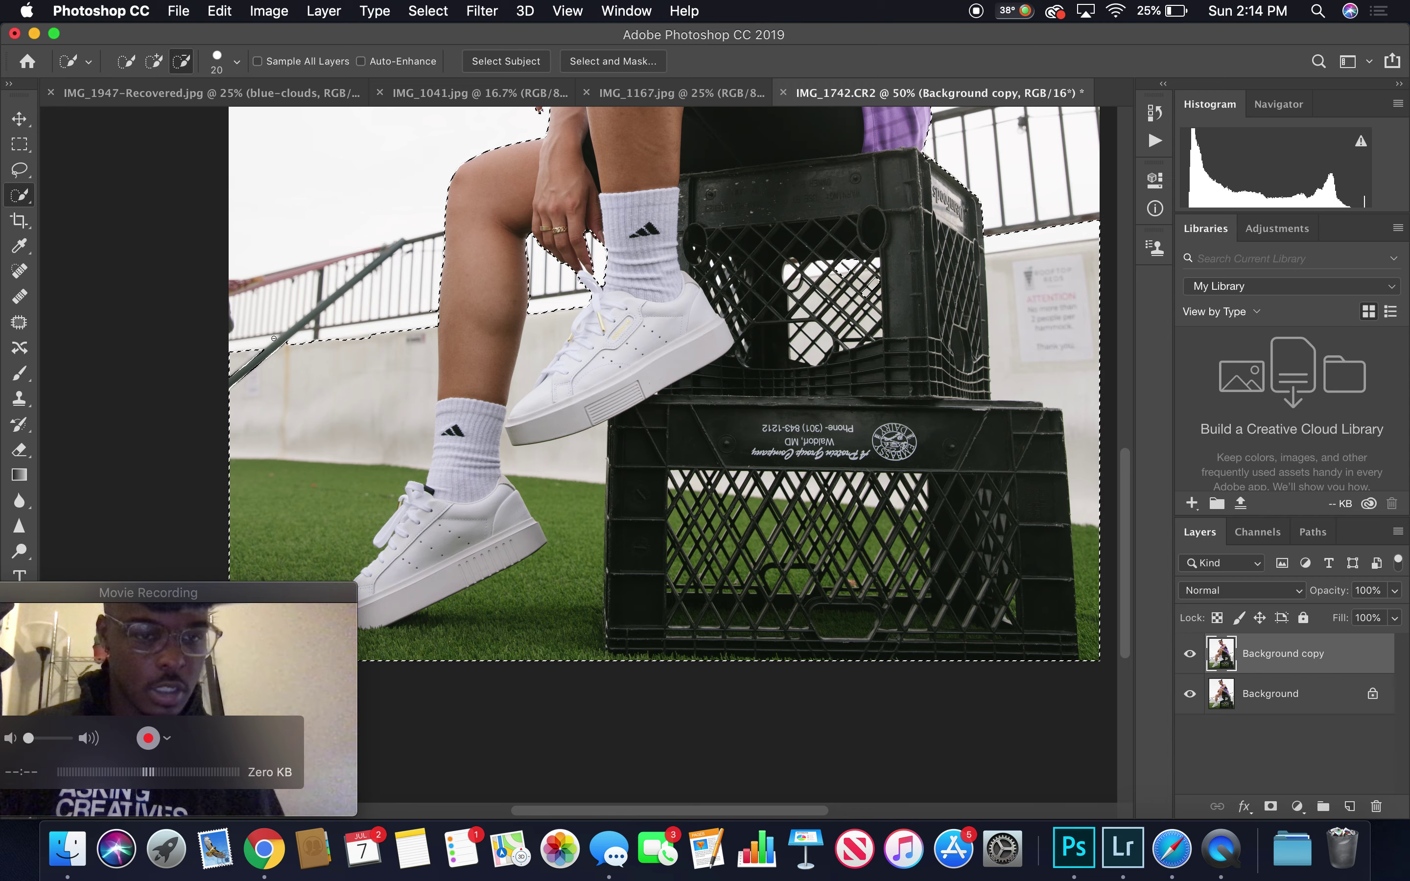
Inspect the selection edges along the crates, wall, legs, jersey and head for missed or extra areas
scroll(273, 338, right, 5)
scroll(273, 338, right, 10)
scroll(277, 335, up, 3)
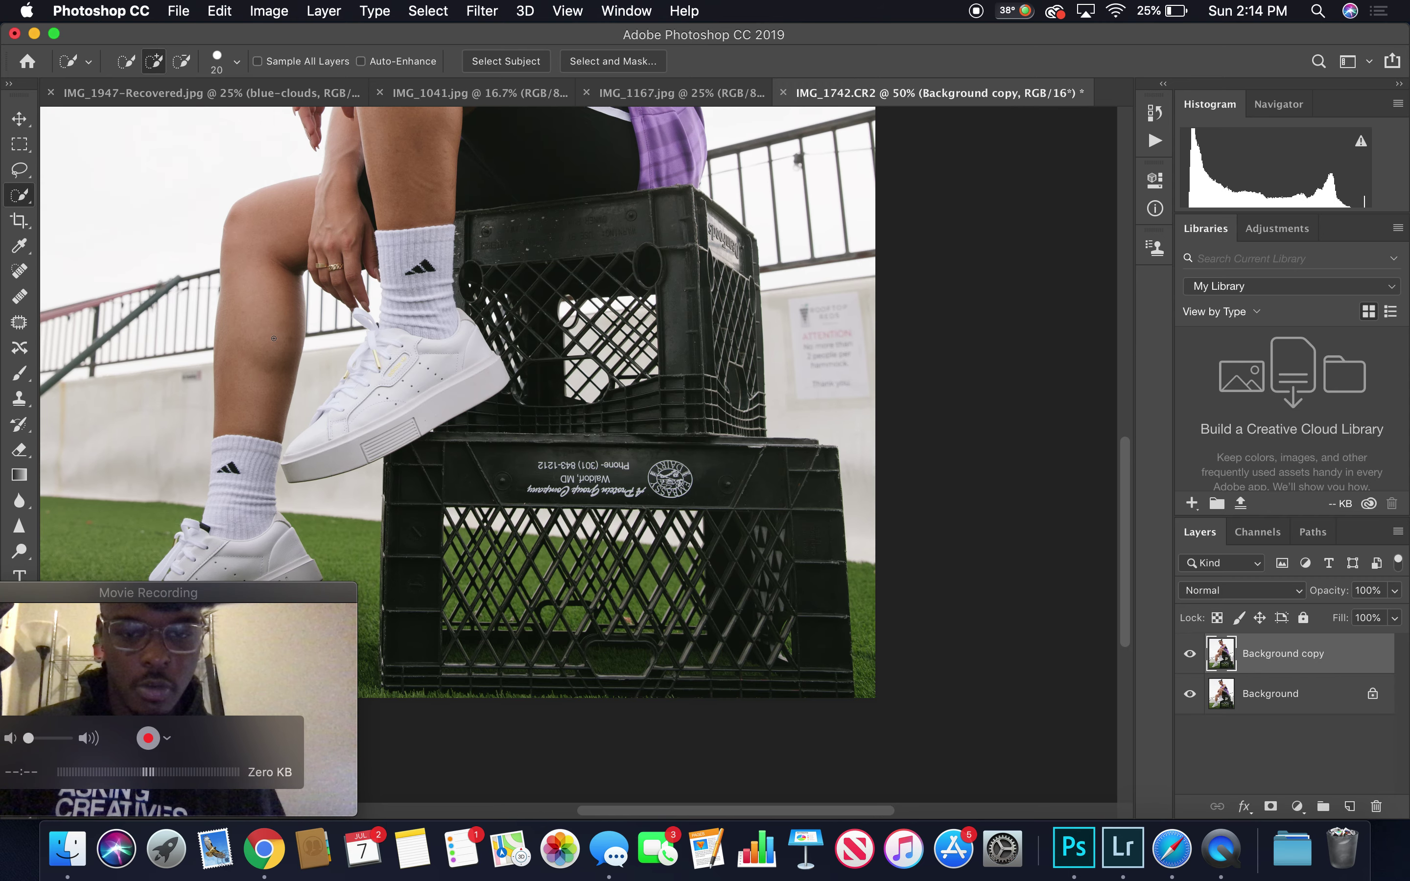
scroll(279, 334, up, 8)
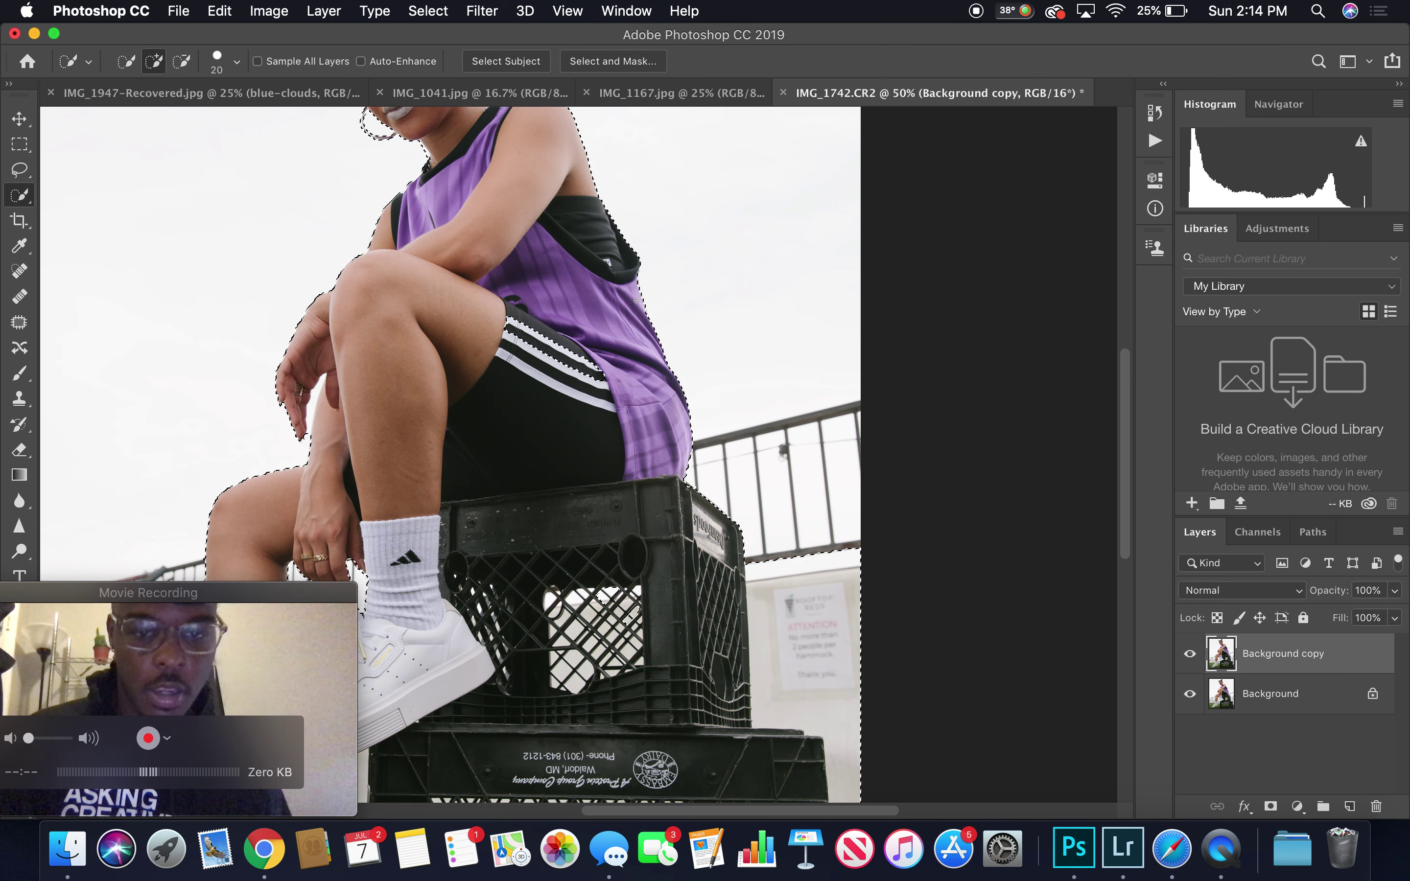
scroll(636, 300, up, 4)
scroll(635, 300, left, 2)
scroll(547, 257, up, 3)
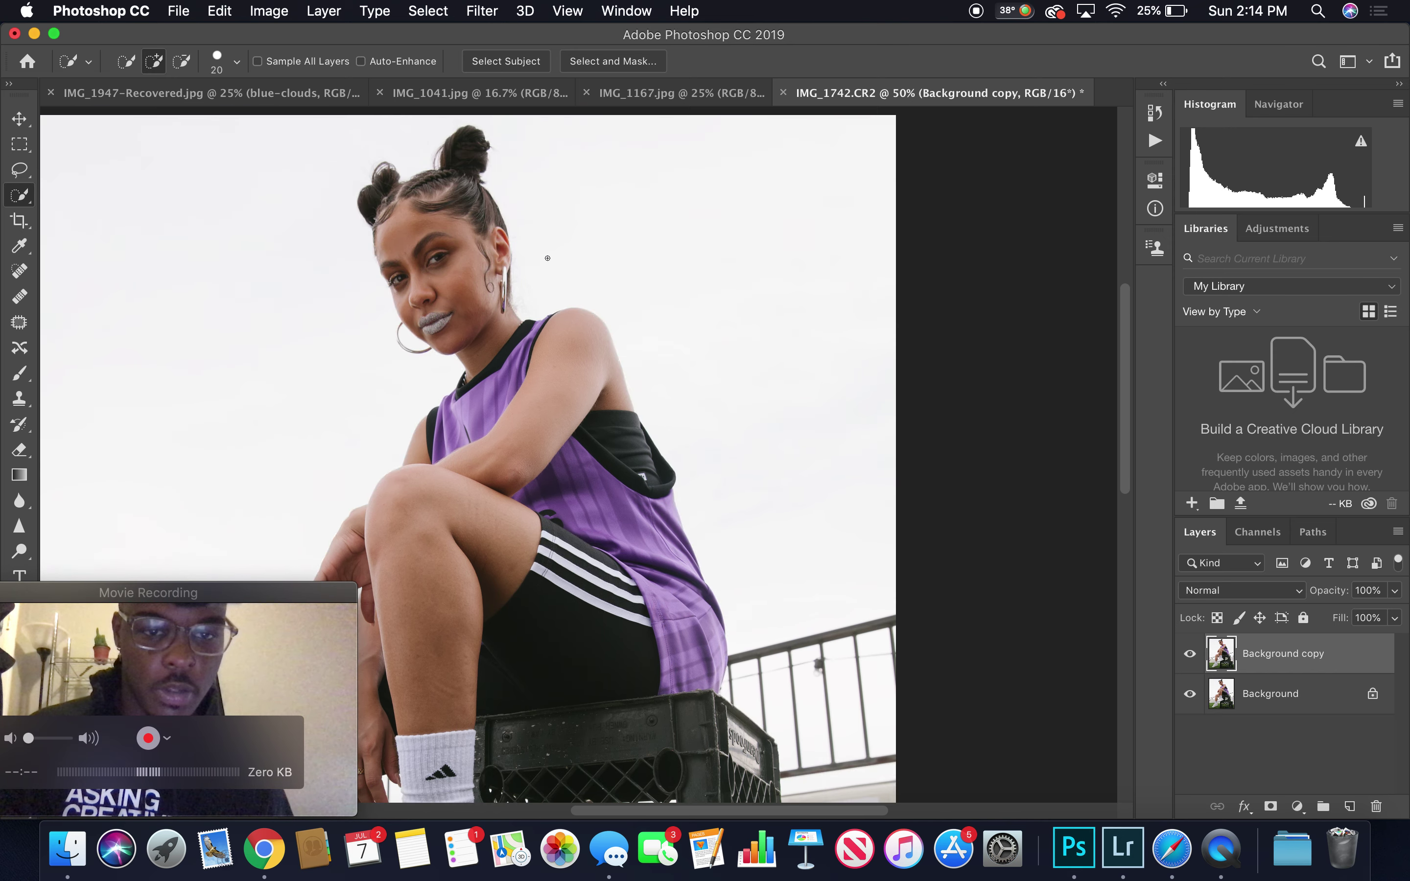
scroll(547, 257, down, 13)
scroll(547, 257, right, 2)
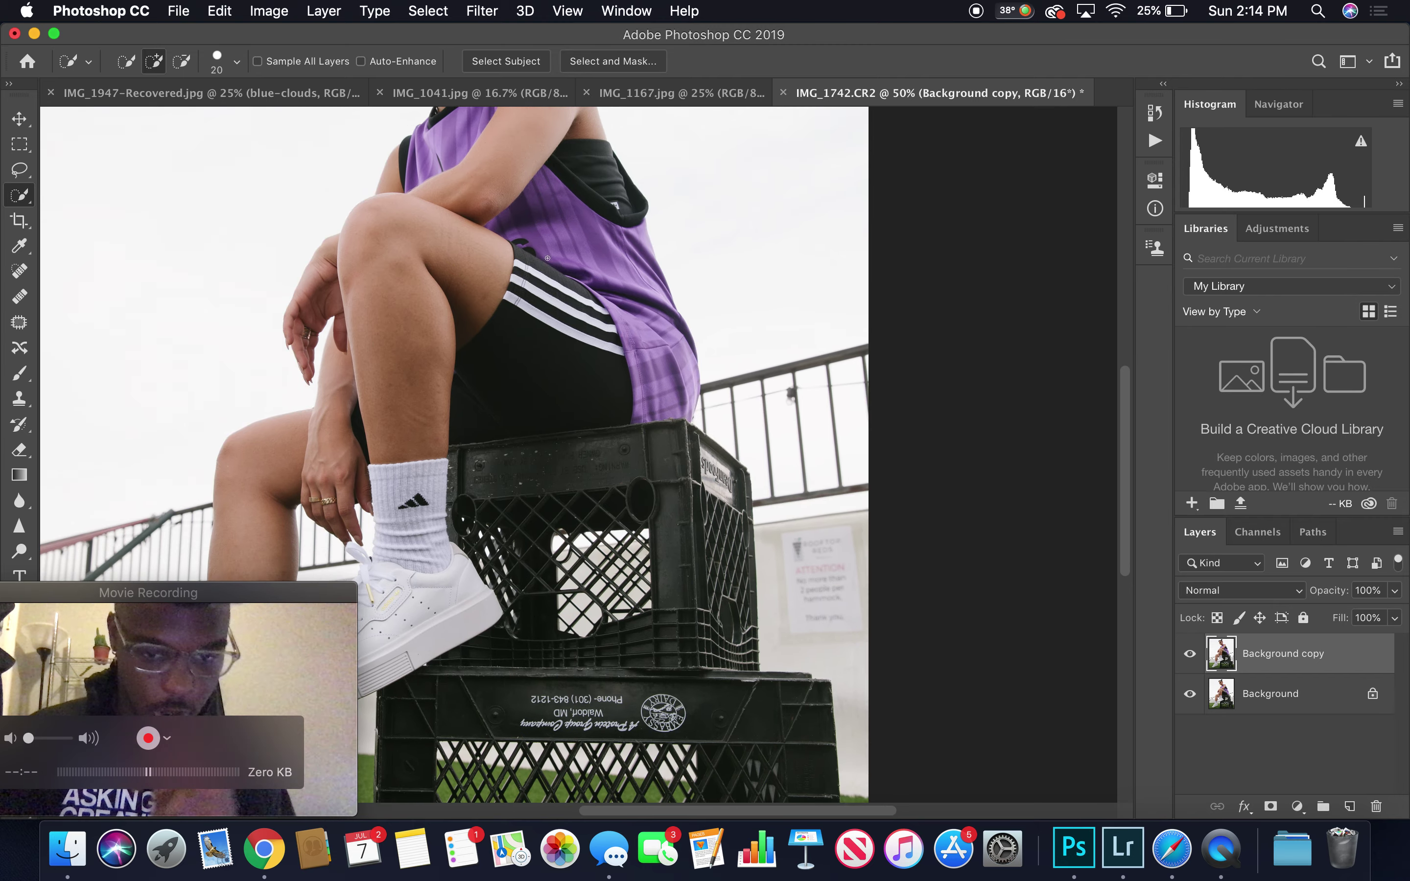
scroll(547, 257, down, 5)
scroll(547, 258, up, 3)
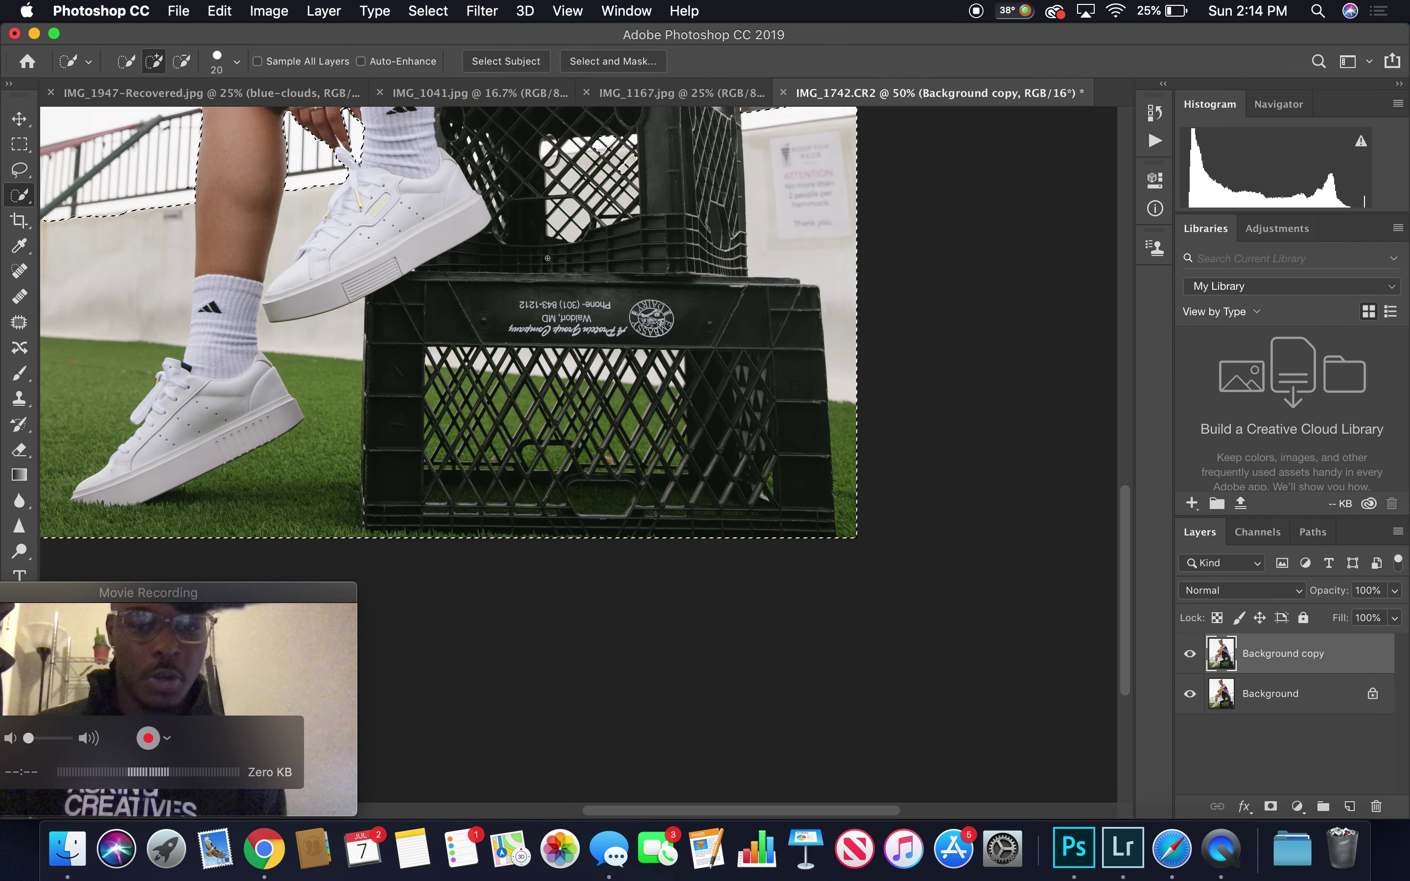
scroll(547, 258, left, 2)
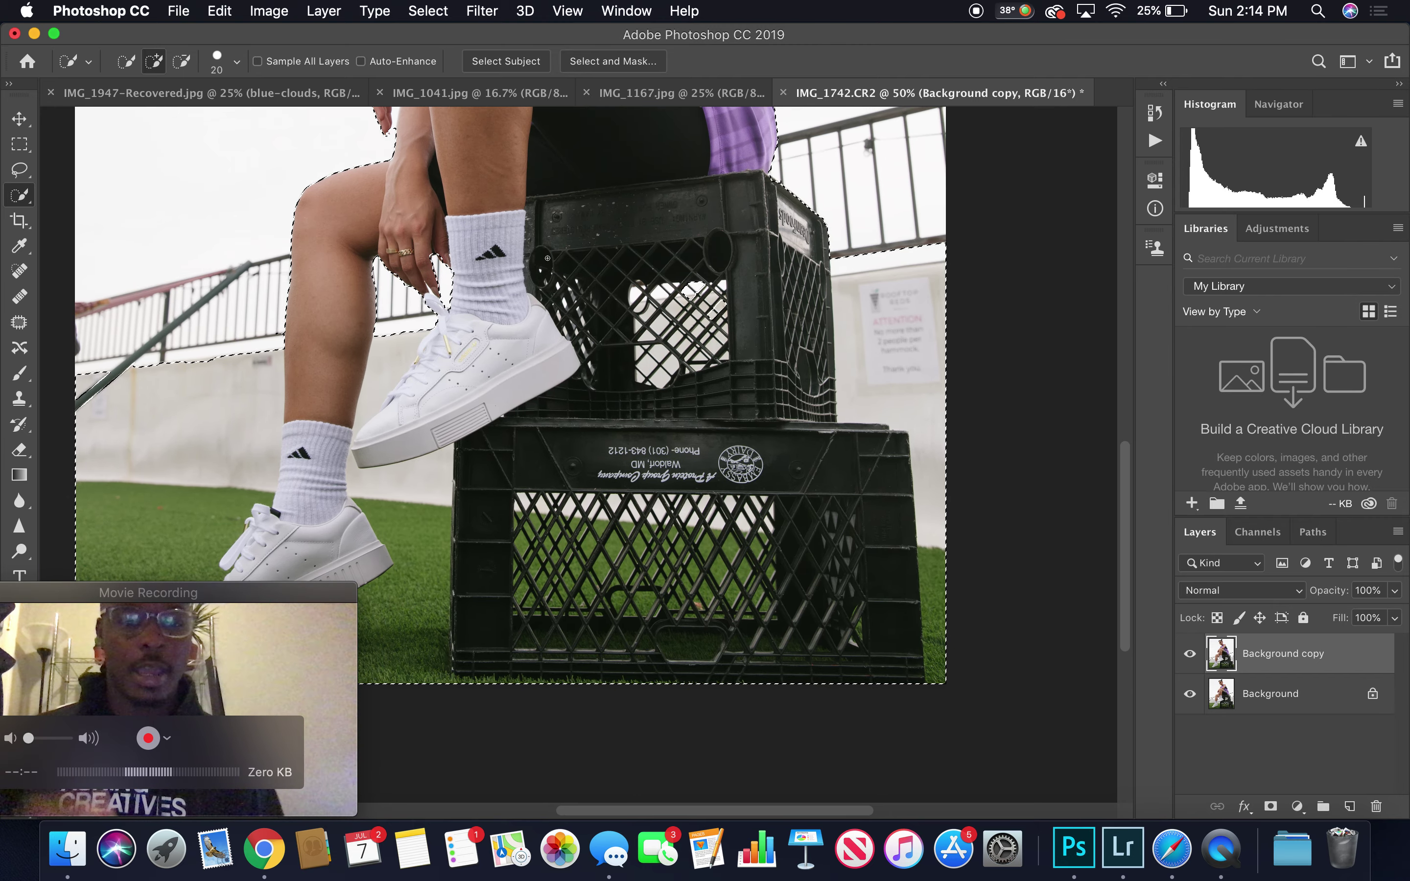
Mask the Background copy layer with the selection and check the cutout by hiding and reshowing the Background layer
click(1271, 807)
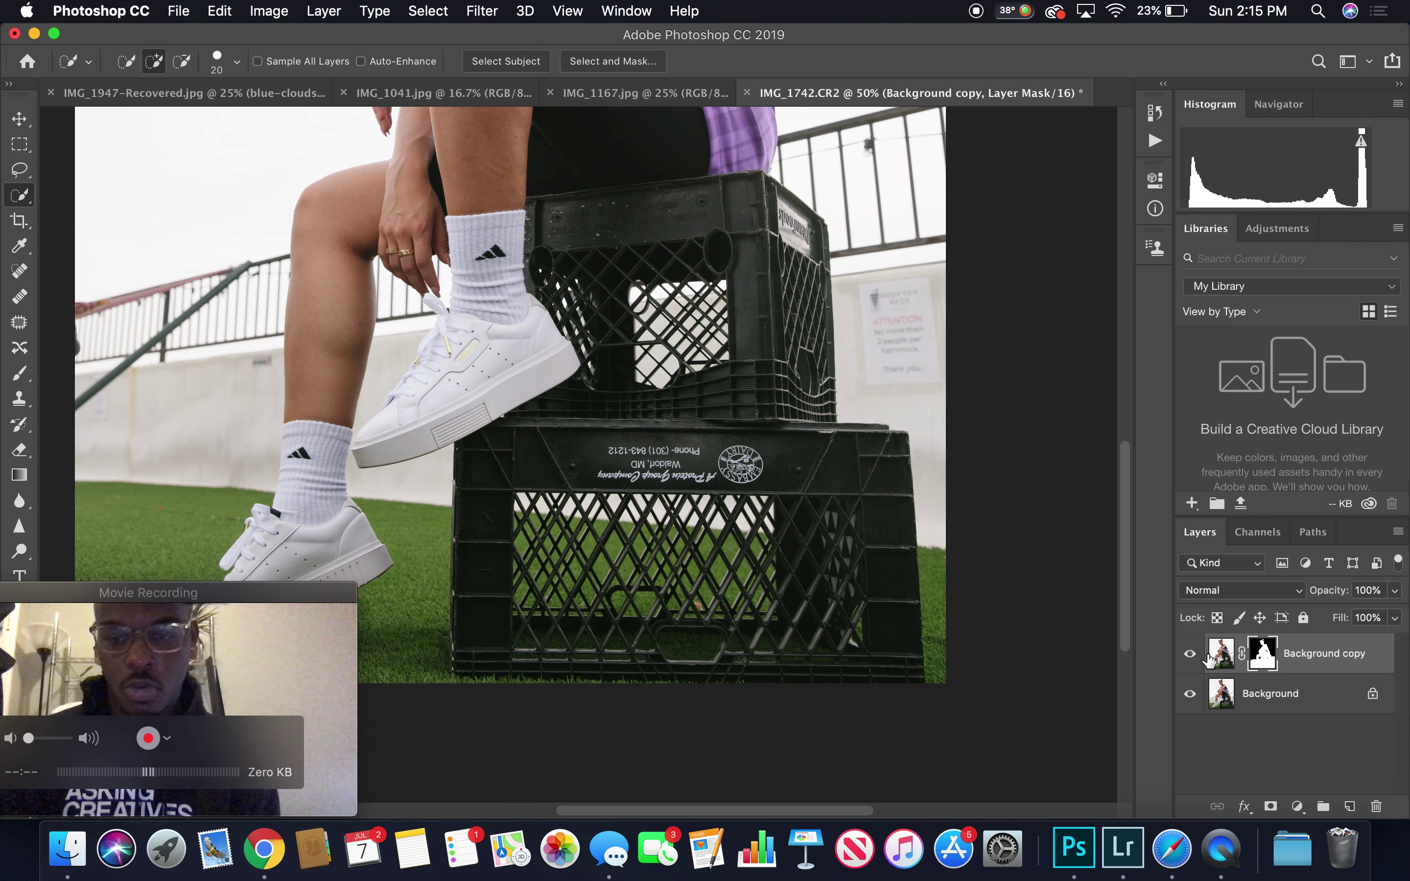
click(1190, 693)
scroll(783, 339, up, 10)
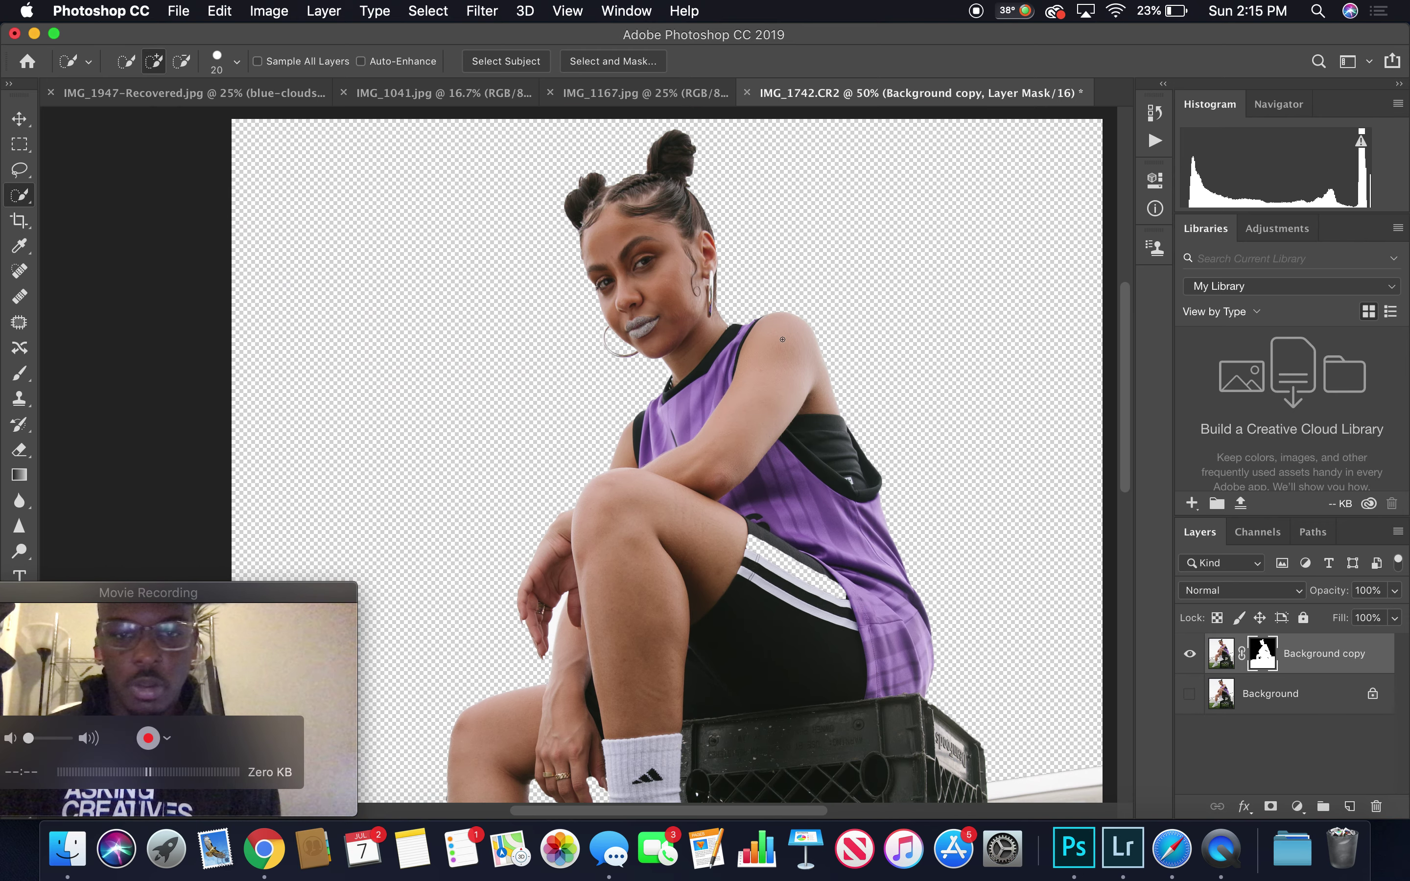
scroll(714, 256, down, 12)
scroll(671, 291, right, 3)
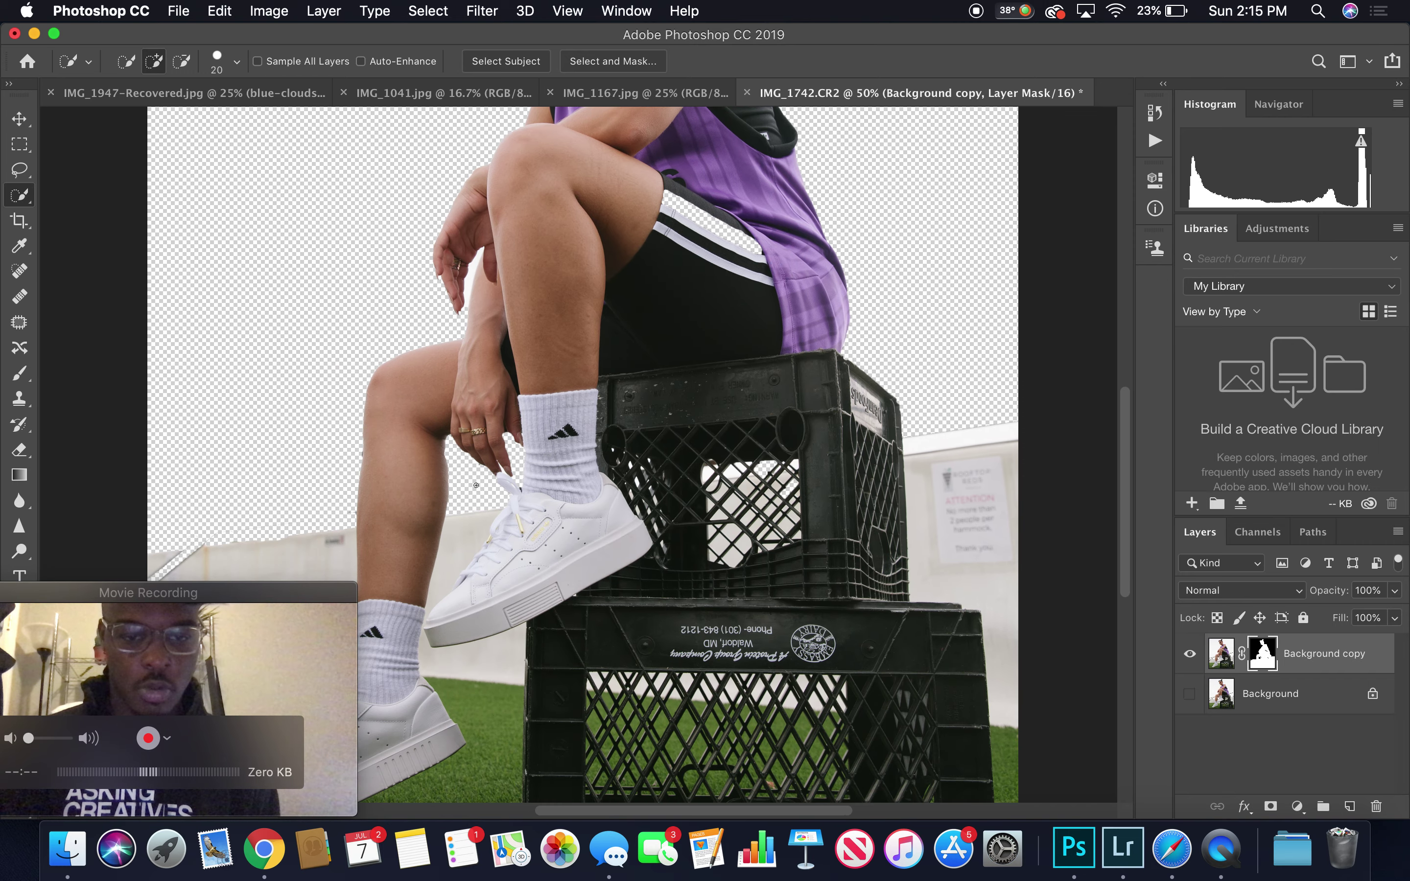
scroll(474, 485, down, 4)
scroll(408, 455, left, 1)
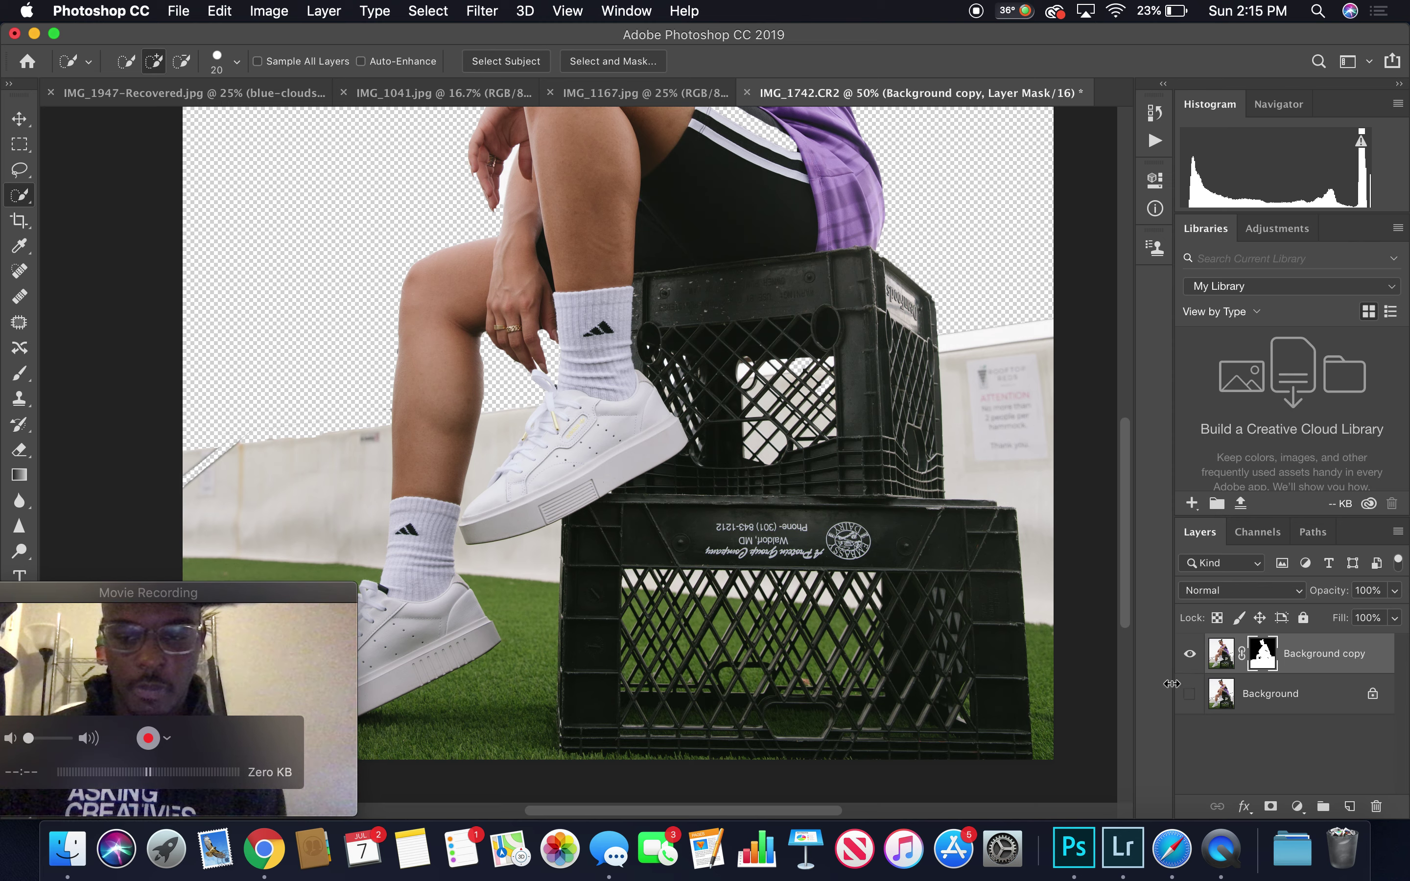
click(1188, 695)
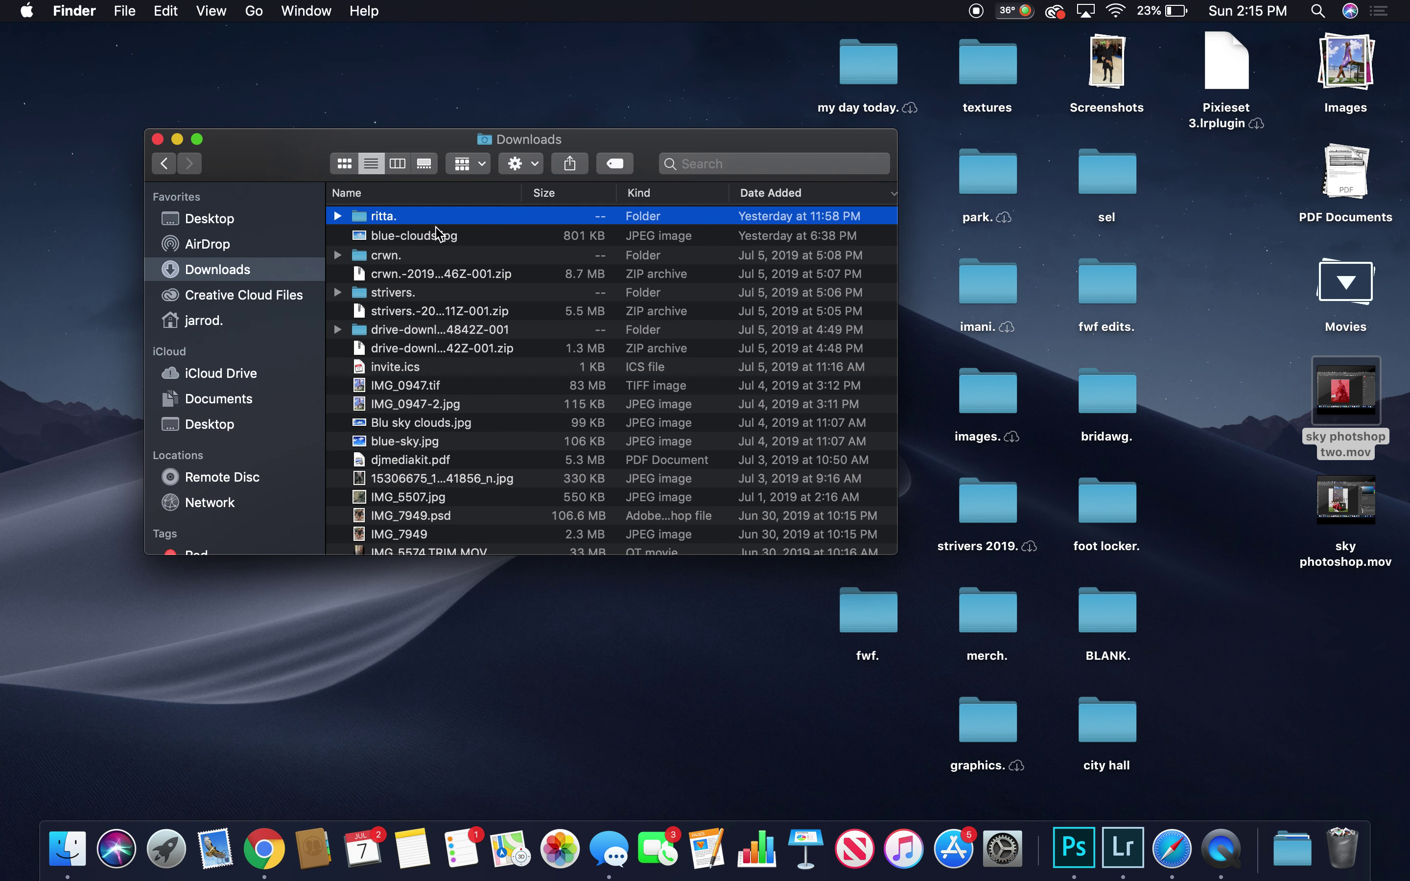
Preview the sky images blue-clouds.jpg and Blu sky clouds.jpg in the Downloads folder
click(435, 236)
key(space)
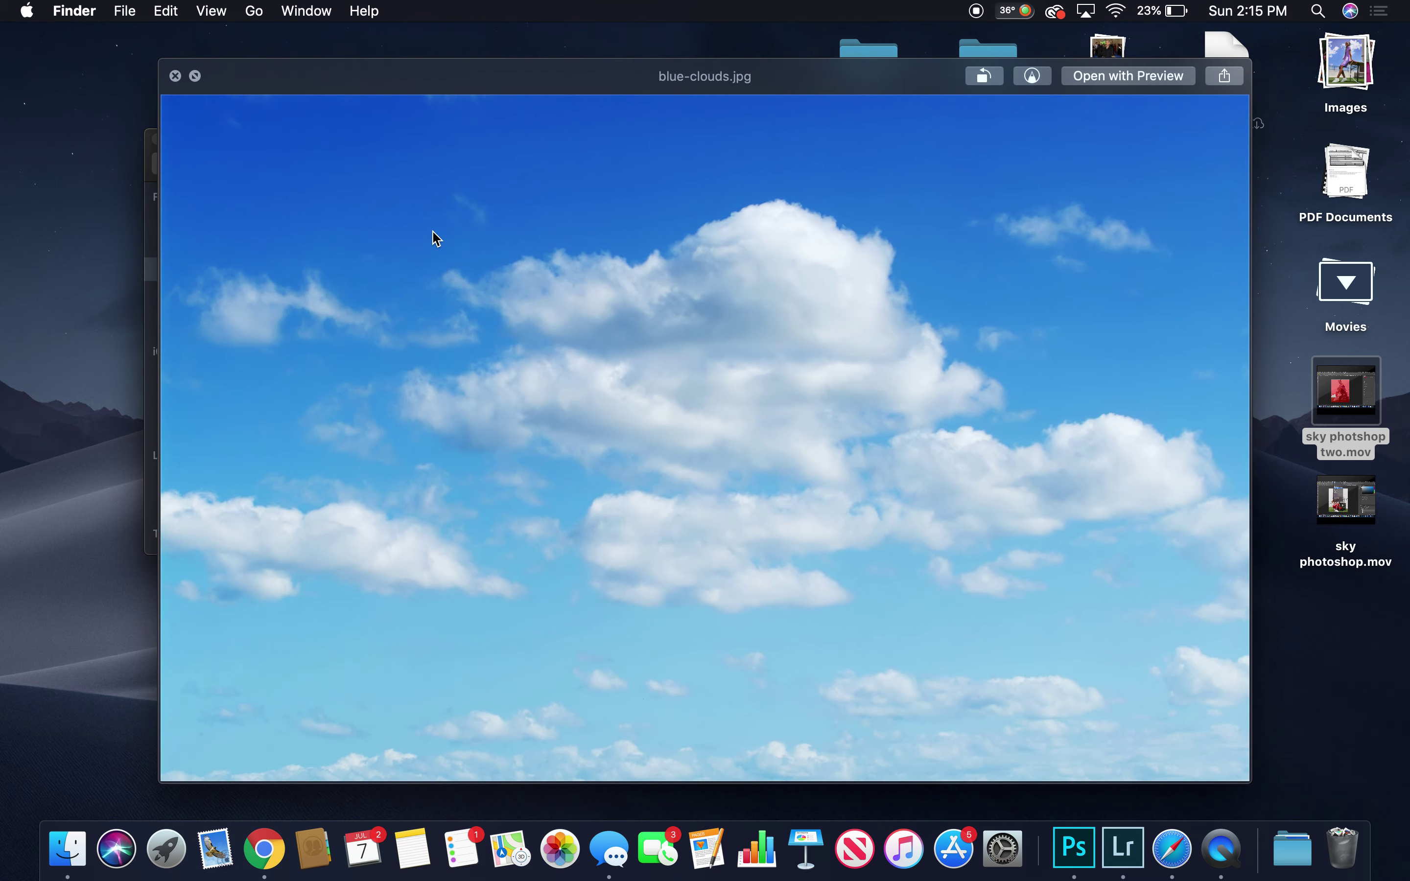
key(space)
key(space)
key(space)
click(421, 423)
key(space)
key(space)
Preview blue-clouds.jpg once more and place it from Downloads into the IMG_1742.CR2 document in Photoshop
click(441, 236)
key(space)
key(space)
drag(441, 236, 368, 232)
key(super+Tab)
key(super+Tab)
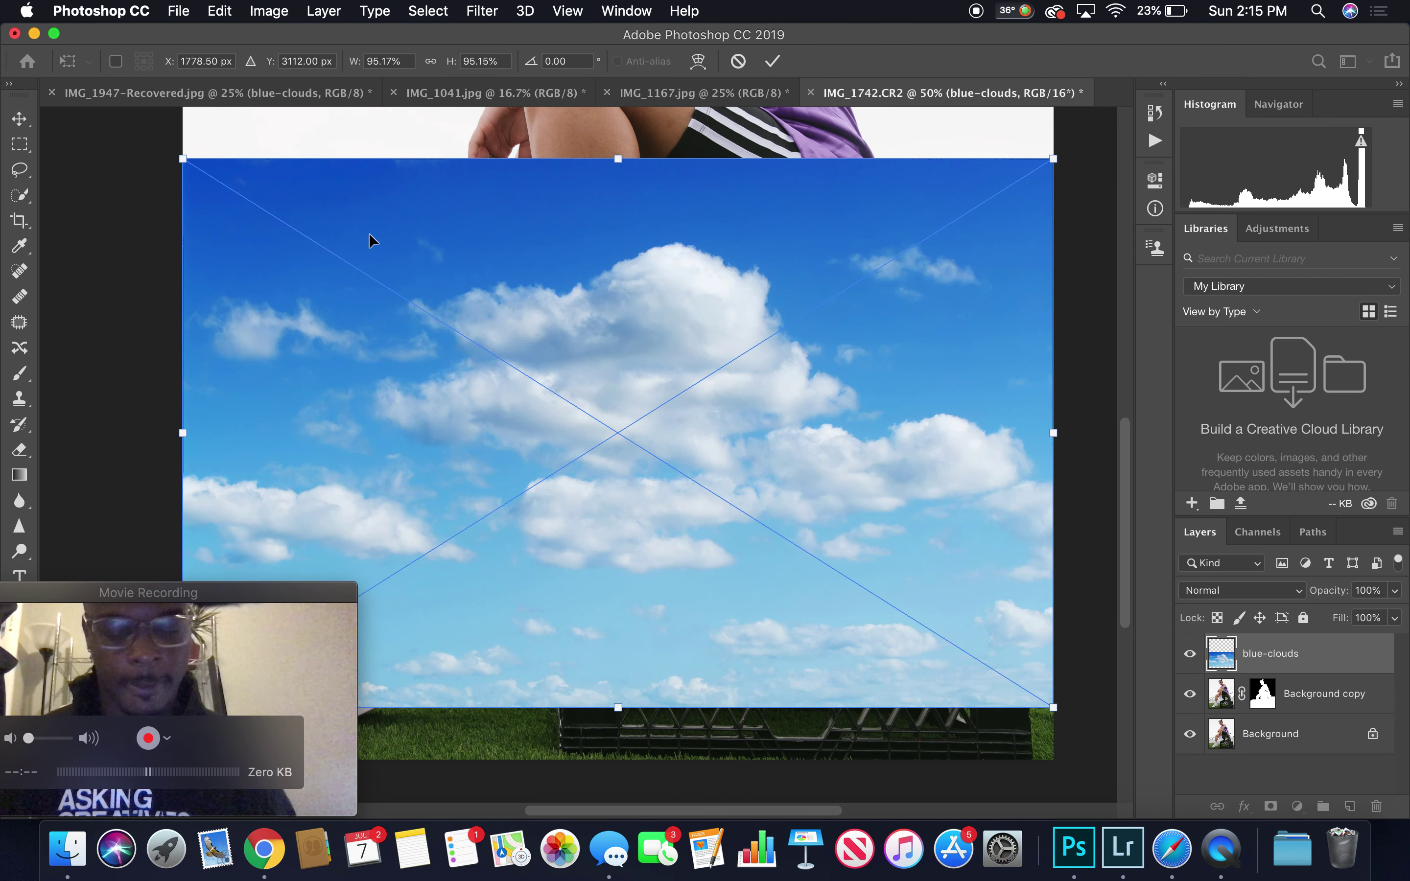
Enlarge the sky image to about 161% by 156% over the photo's upper part and move its layer below Background copy
scroll(369, 239, up, 5)
key(super+minus)
key(super+minus)
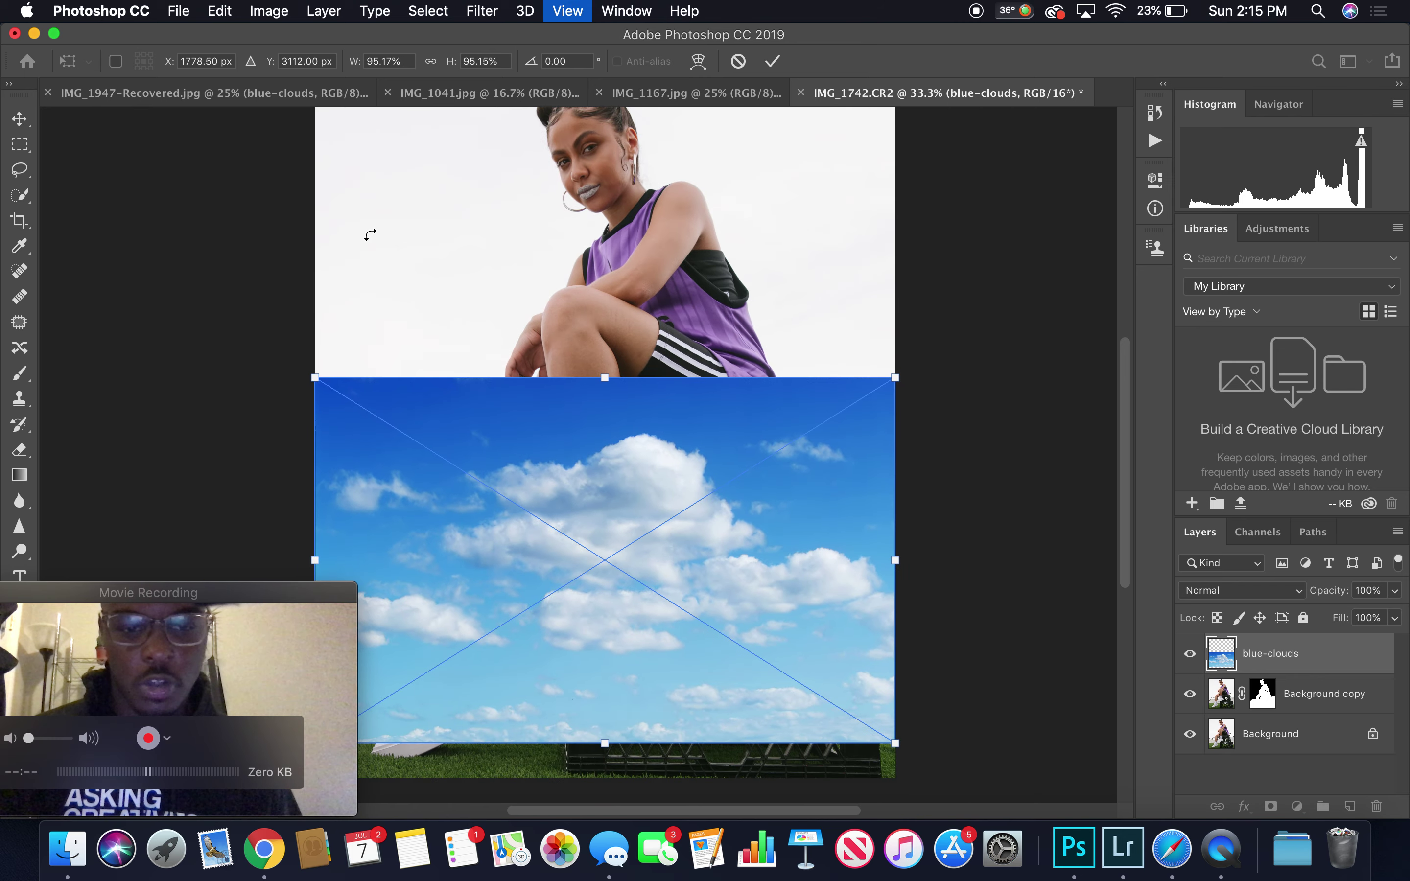
drag(795, 428, 955, 323)
drag(678, 502, 820, 291)
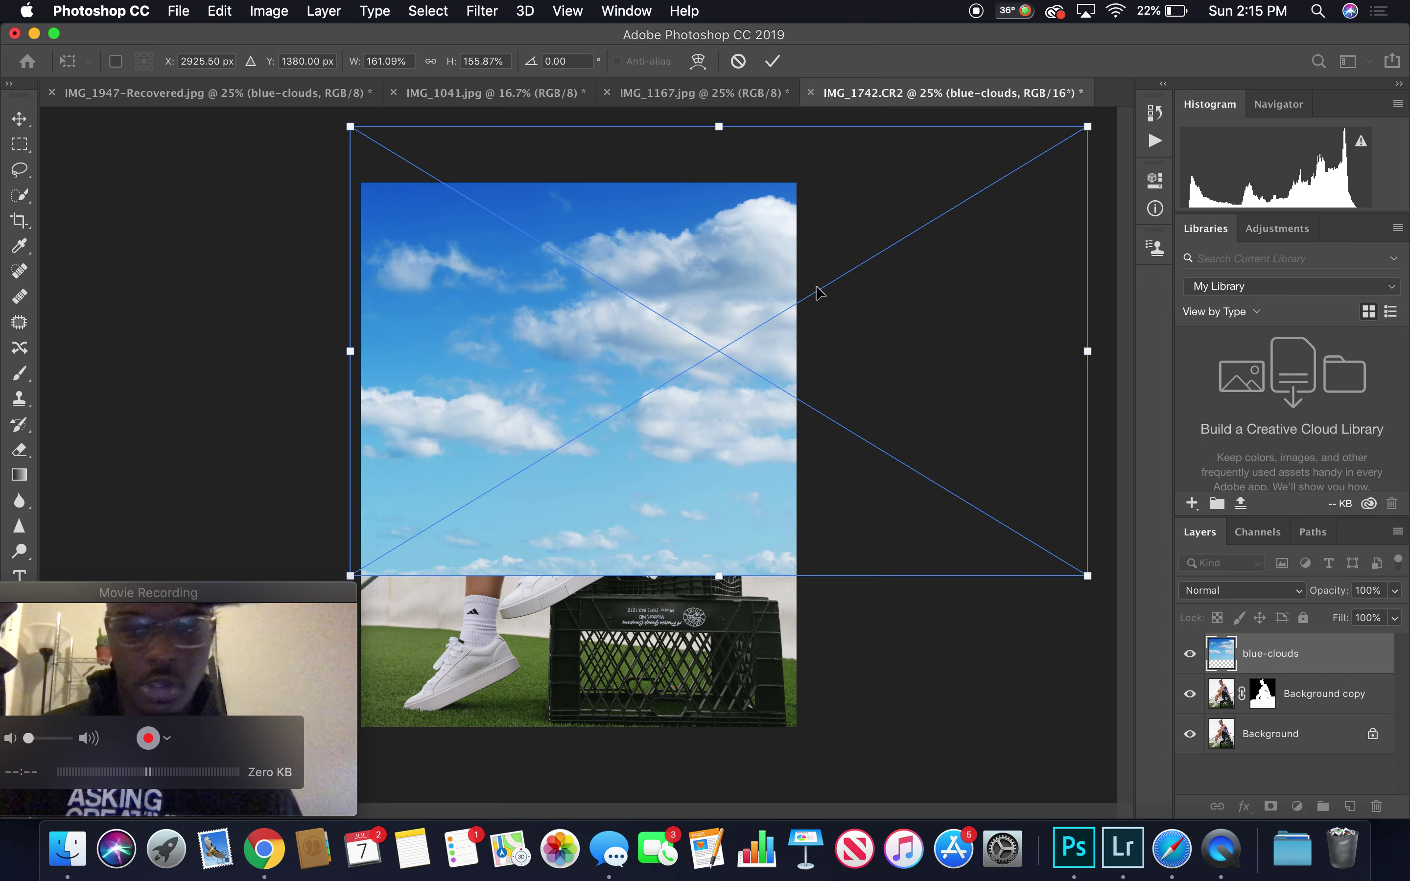
key(Return)
key(w)
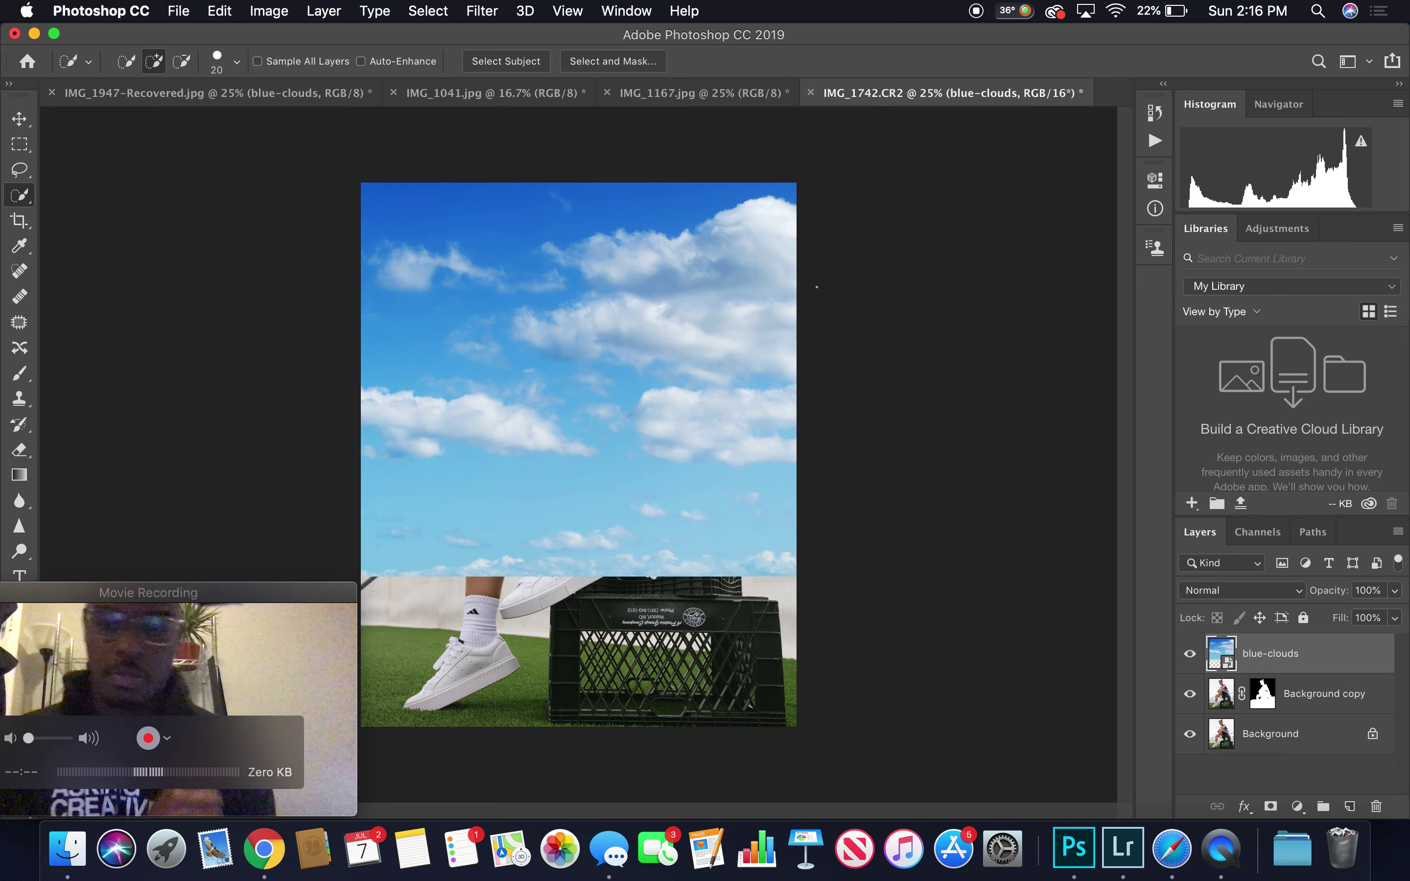
drag(1297, 654, 1294, 708)
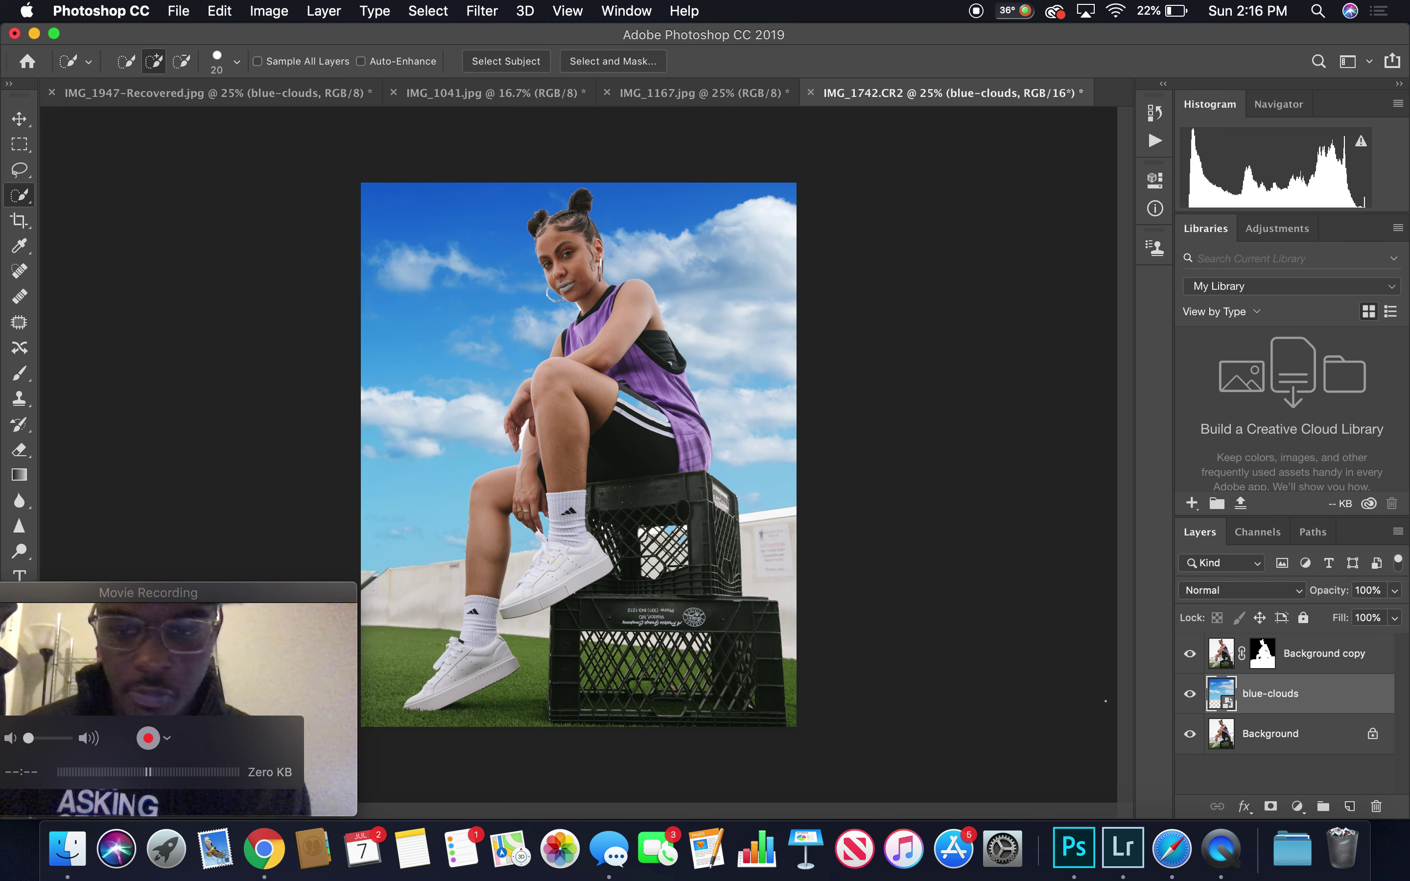
Set the blue-clouds layer's blend mode to Multiply and its opacity to 69%
click(1241, 591)
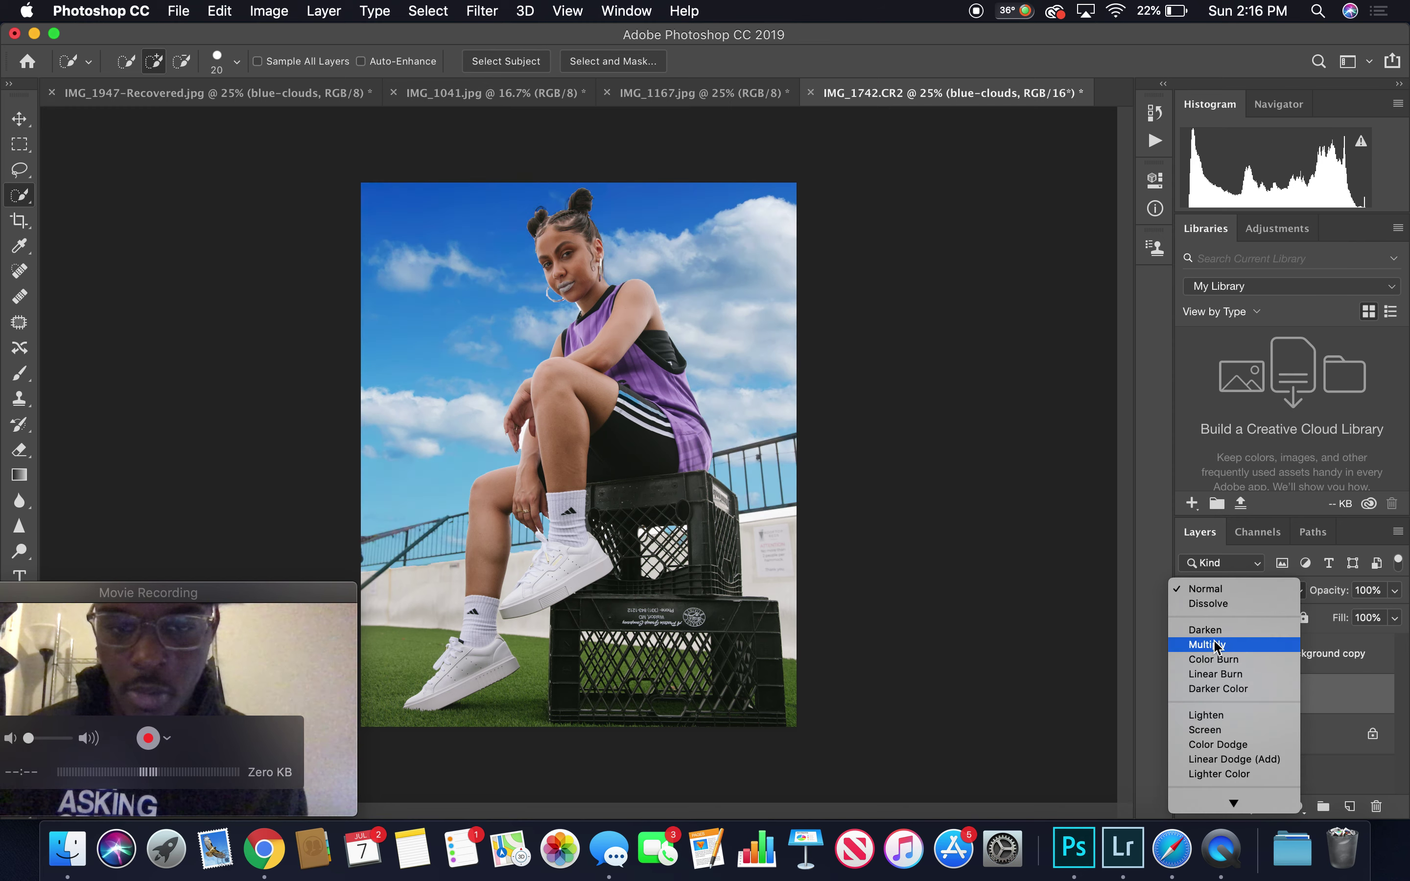
click(1215, 645)
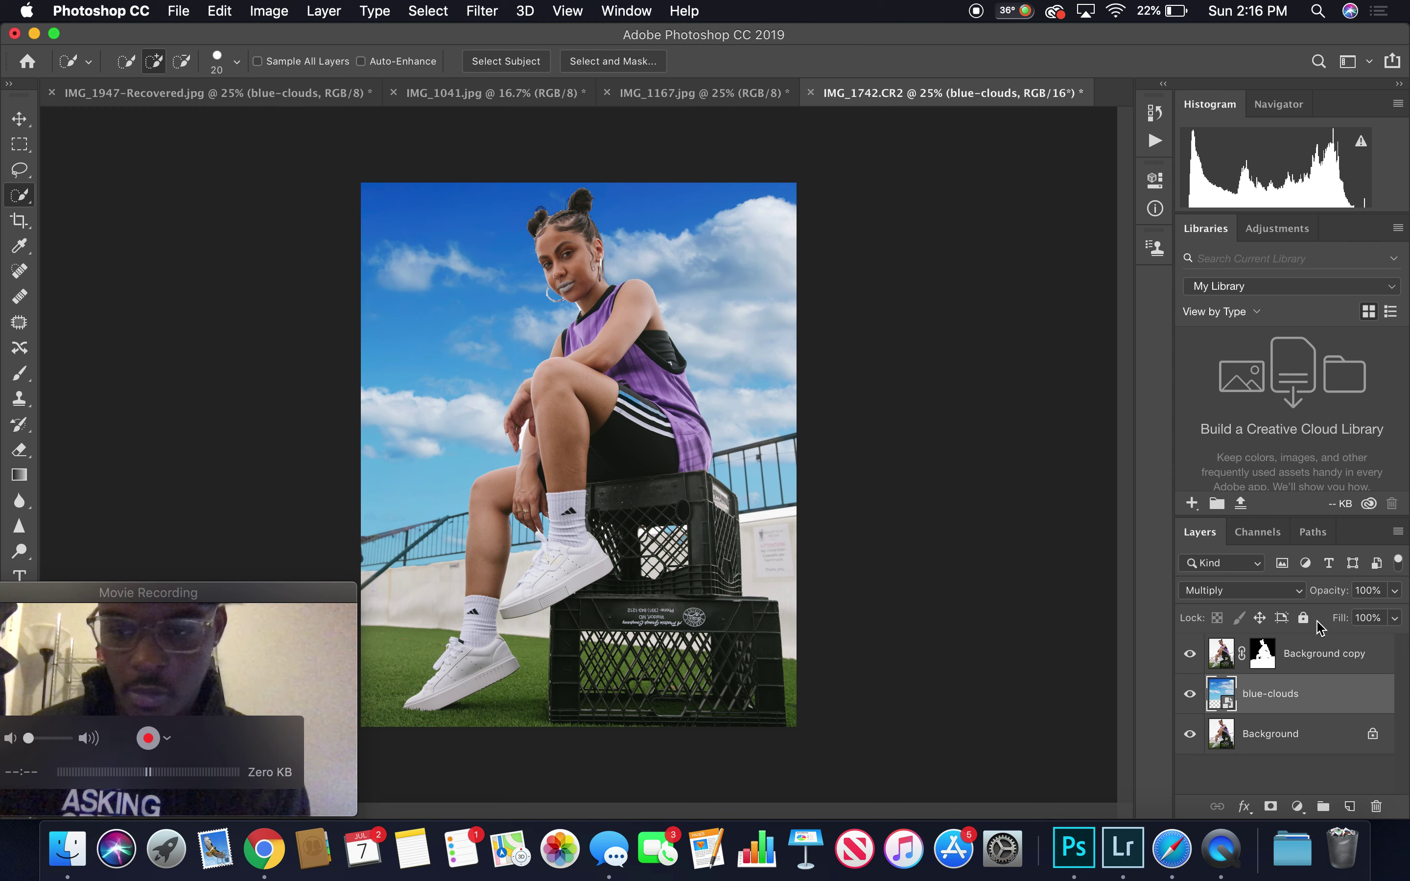
drag(1325, 591, 1293, 593)
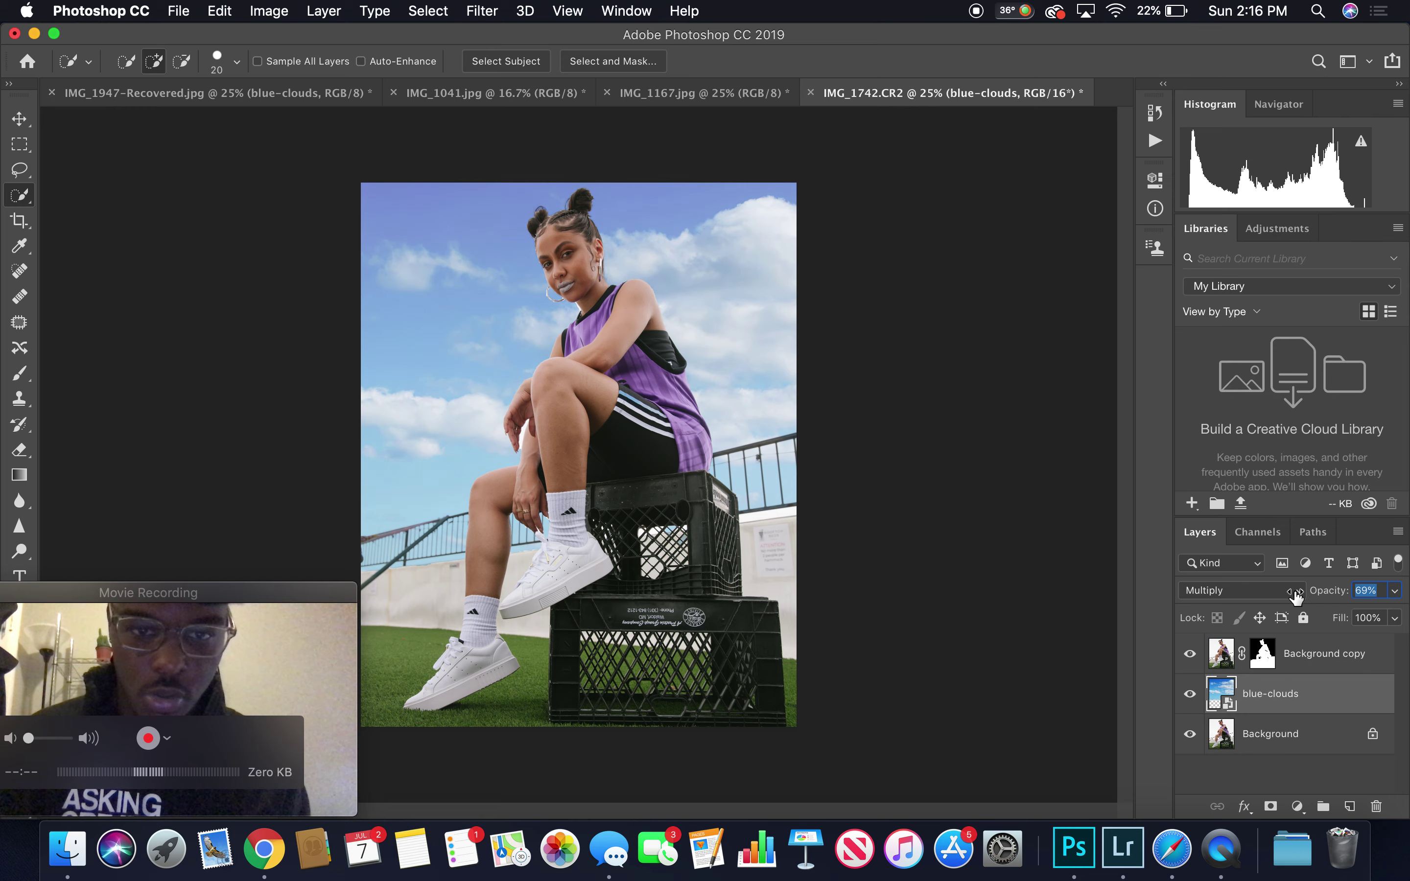
key(Return)
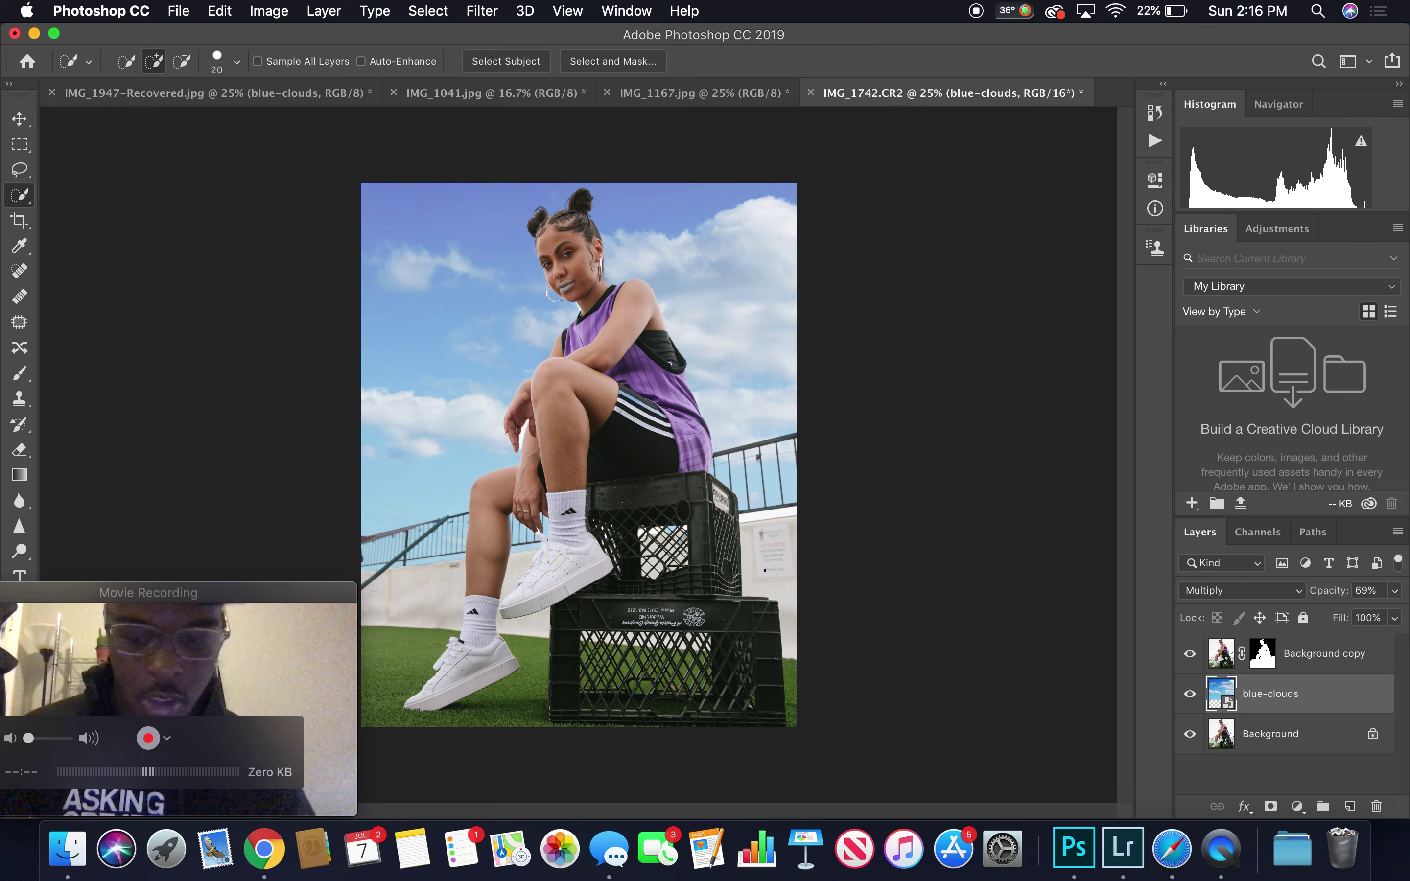
Target the Background copy layer's mask and ready the Brush tool at size 20 near the hanging hand
key(super+equal)
key(super+equal)
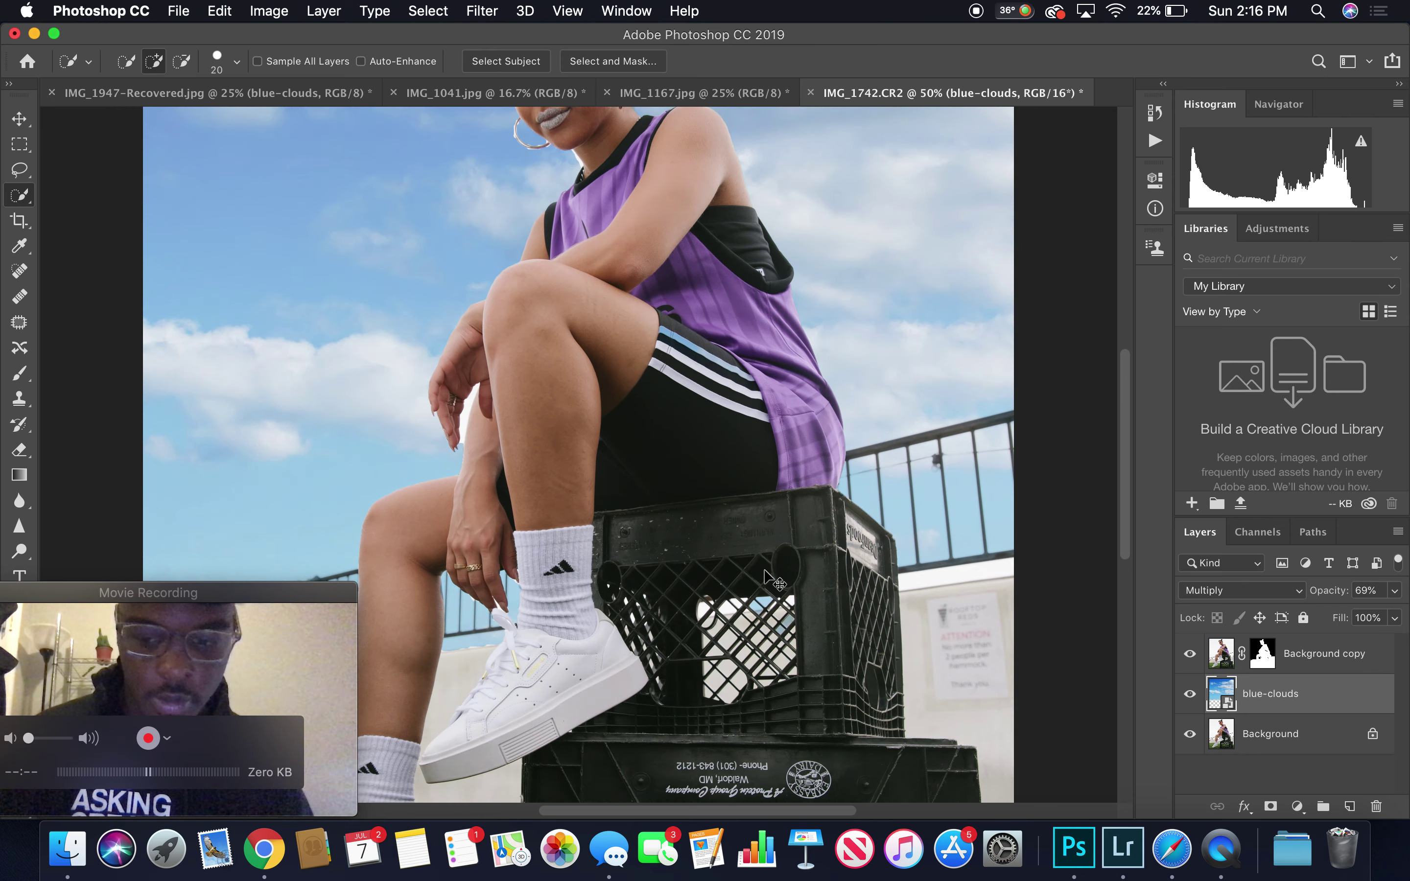
scroll(769, 580, up, 3)
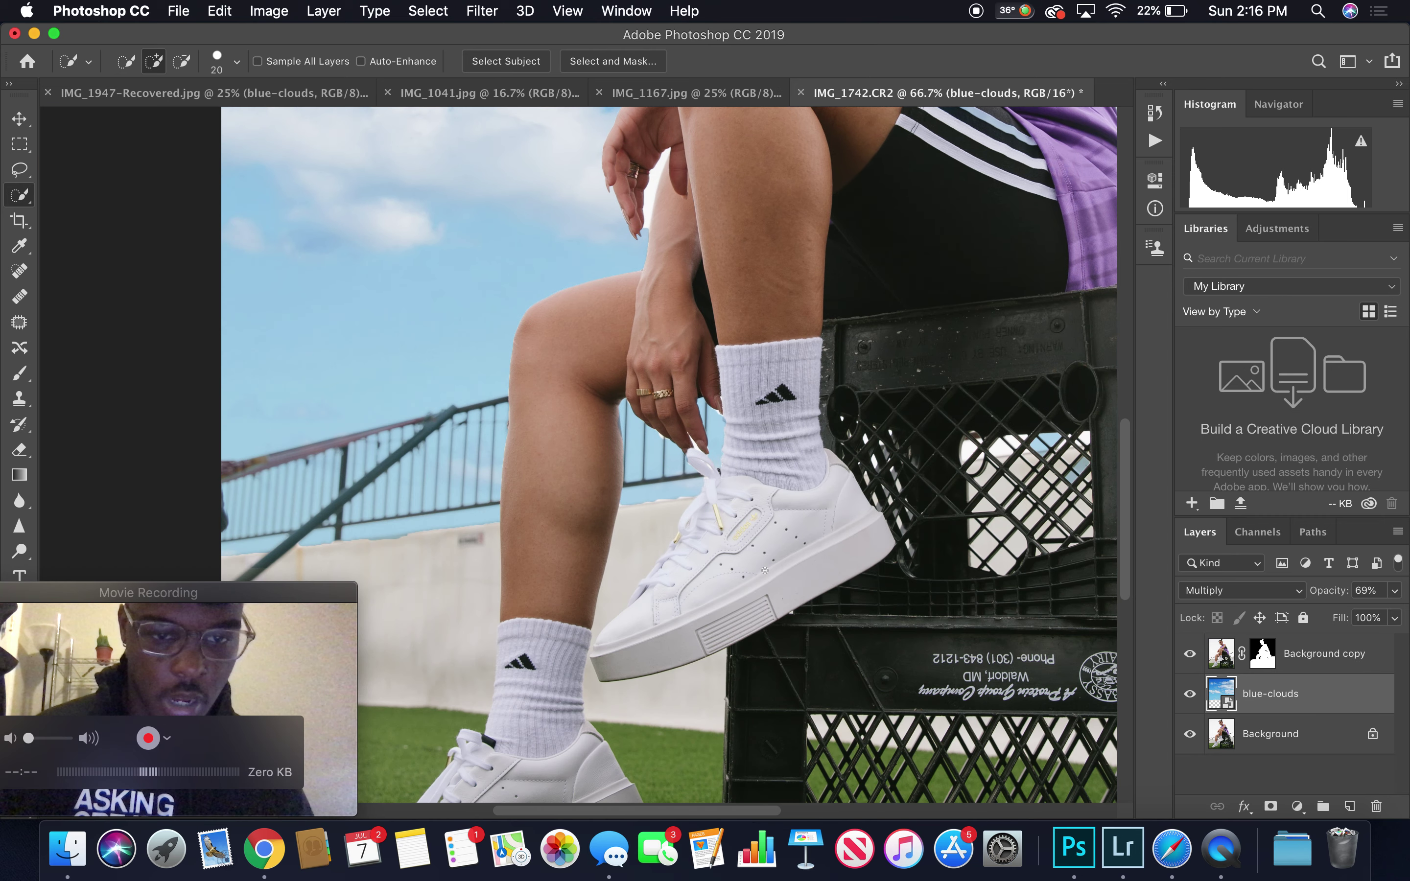
scroll(570, 565, up, 5)
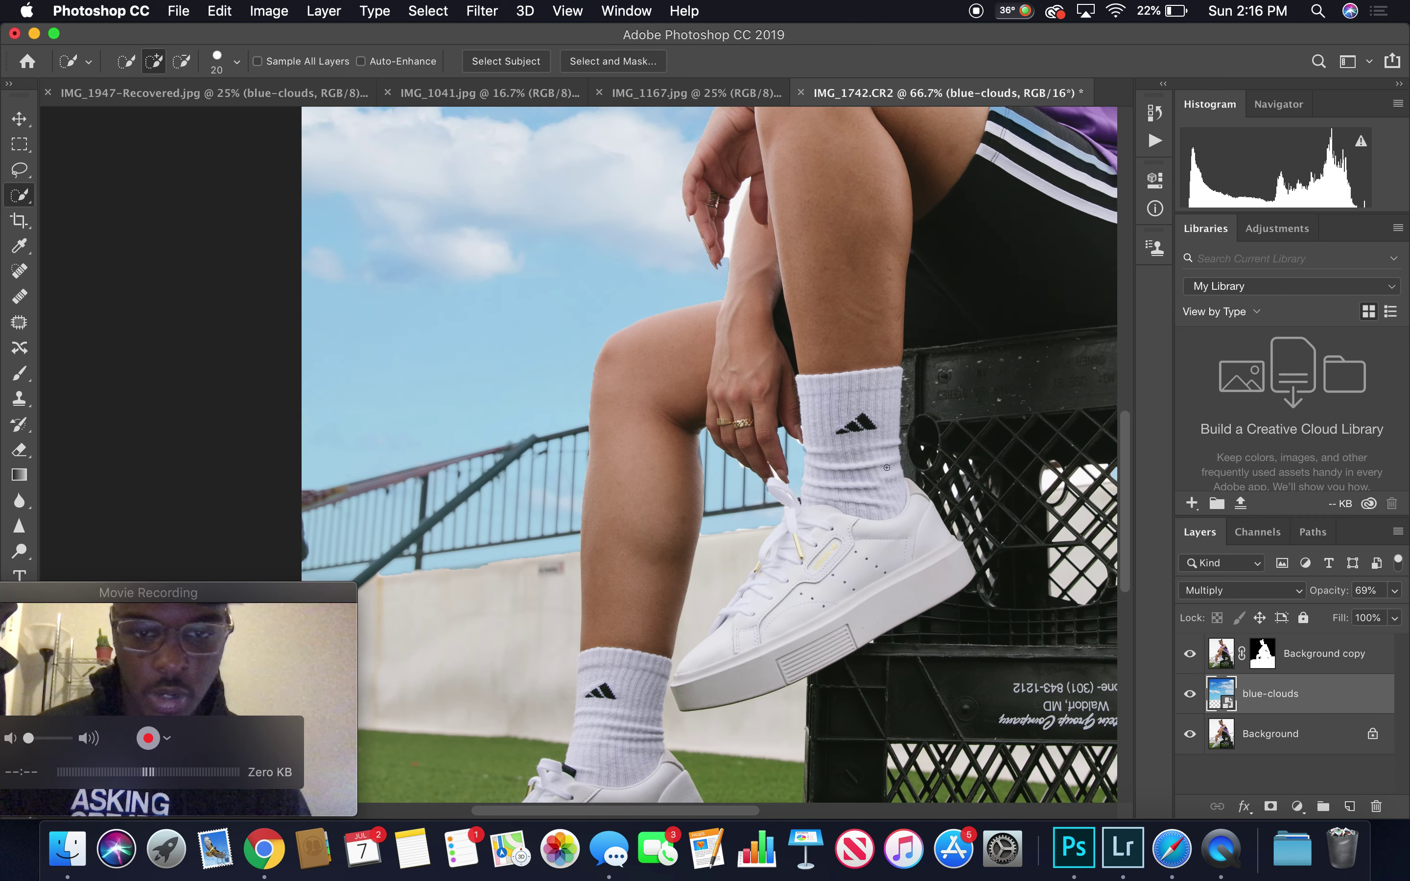
click(1263, 656)
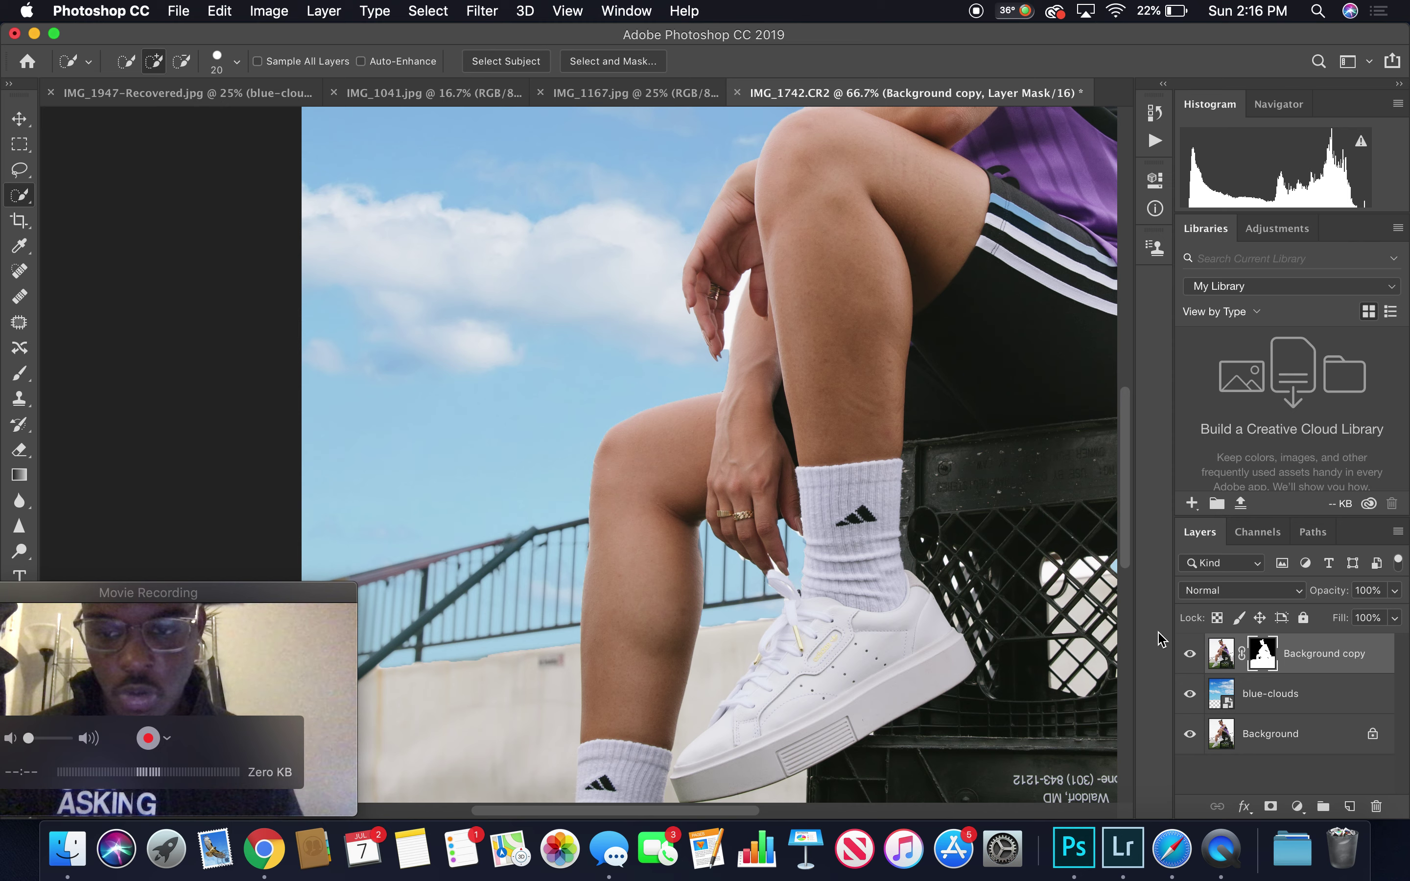
key(b)
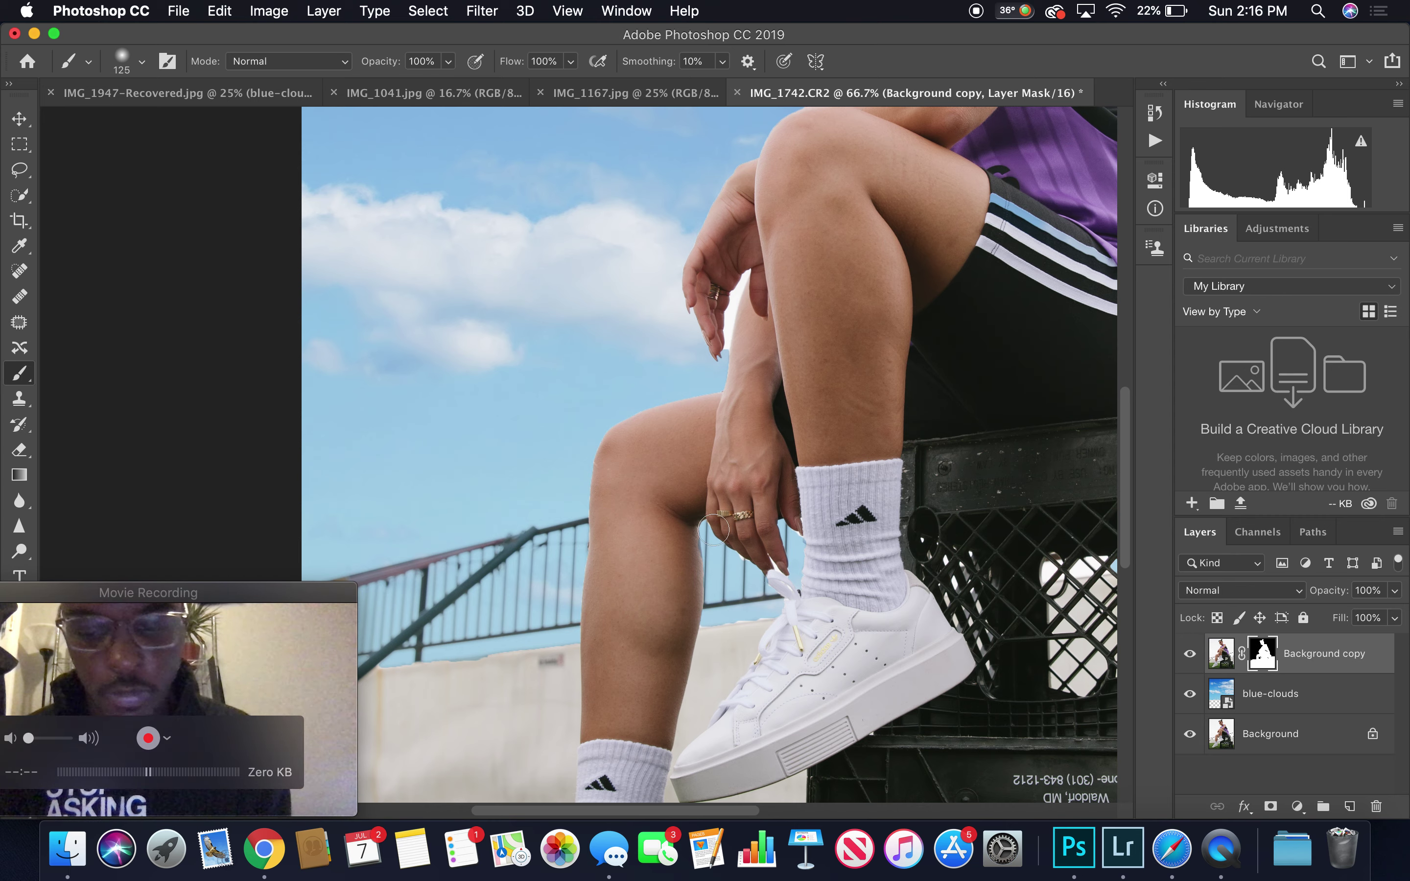
key(bracketleft)
key(bracketleft)
key(bracketleft)
key(bracketleft)
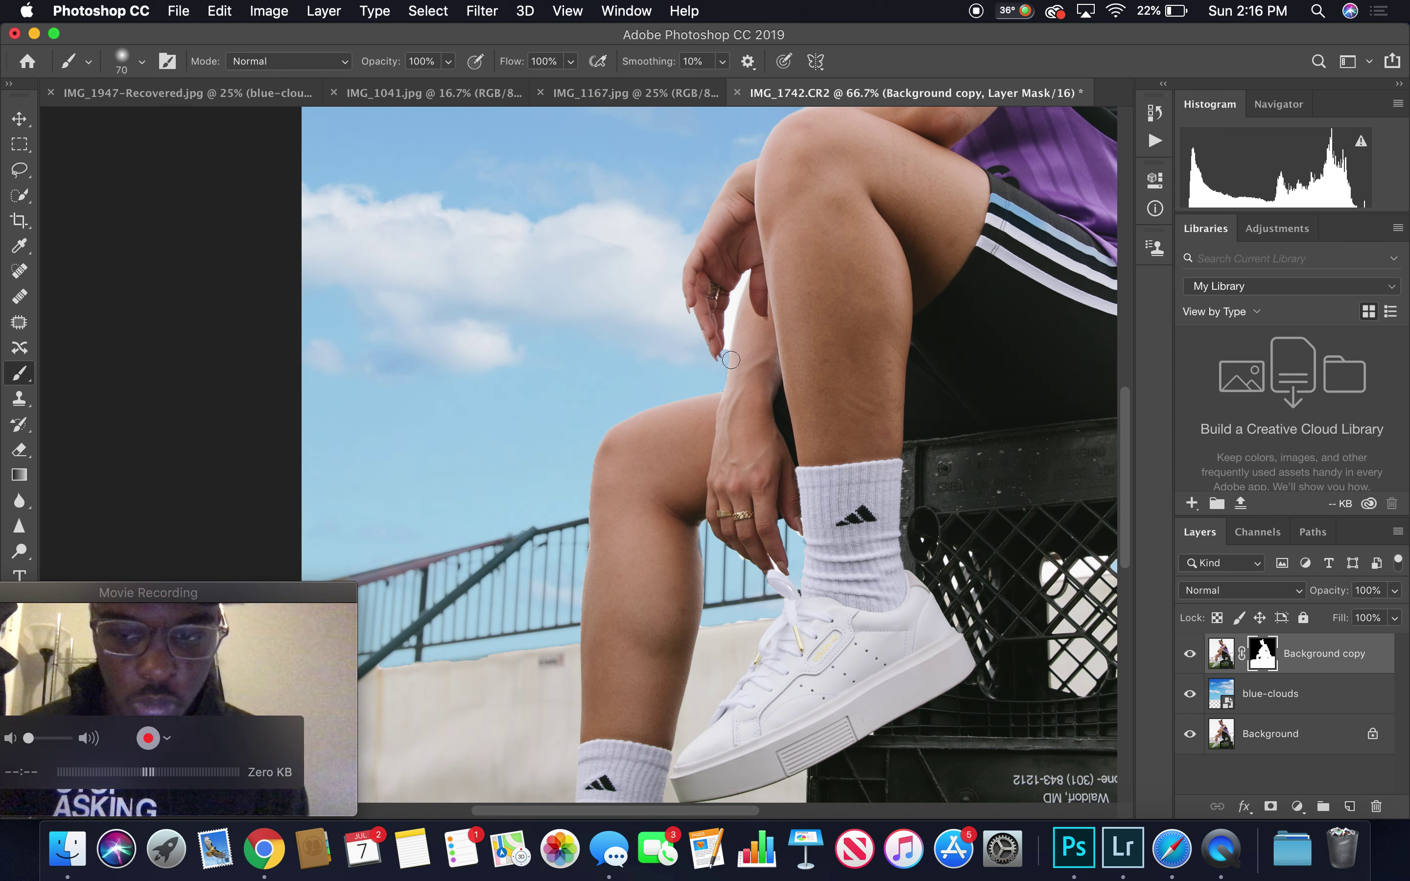
key(bracketleft)
Uncover the colour swatches, keep white as the foreground colour, and swap the mask brush to black and back to white
drag(156, 592, 168, 374)
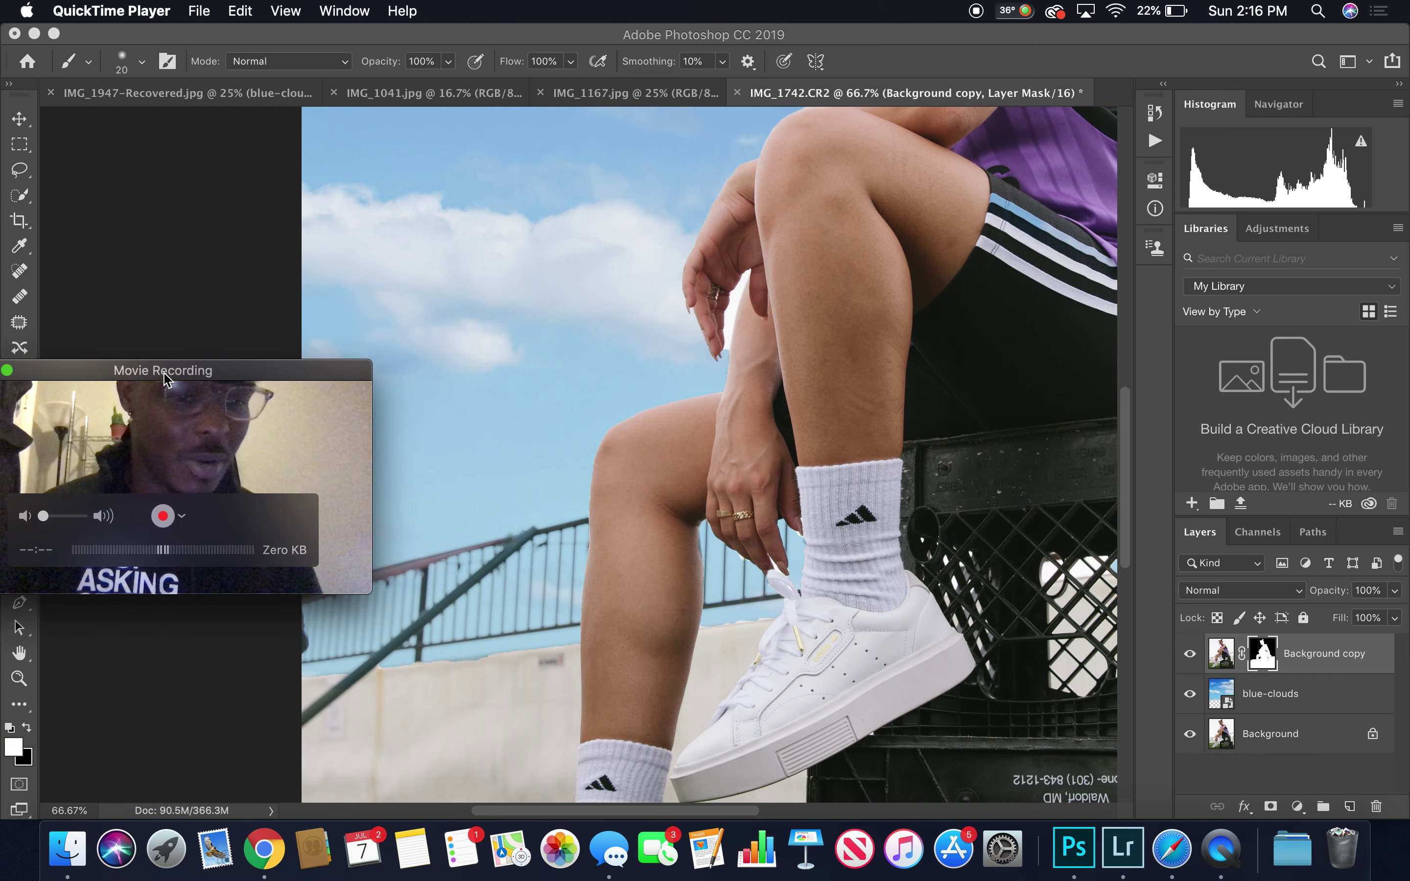
click(13, 749)
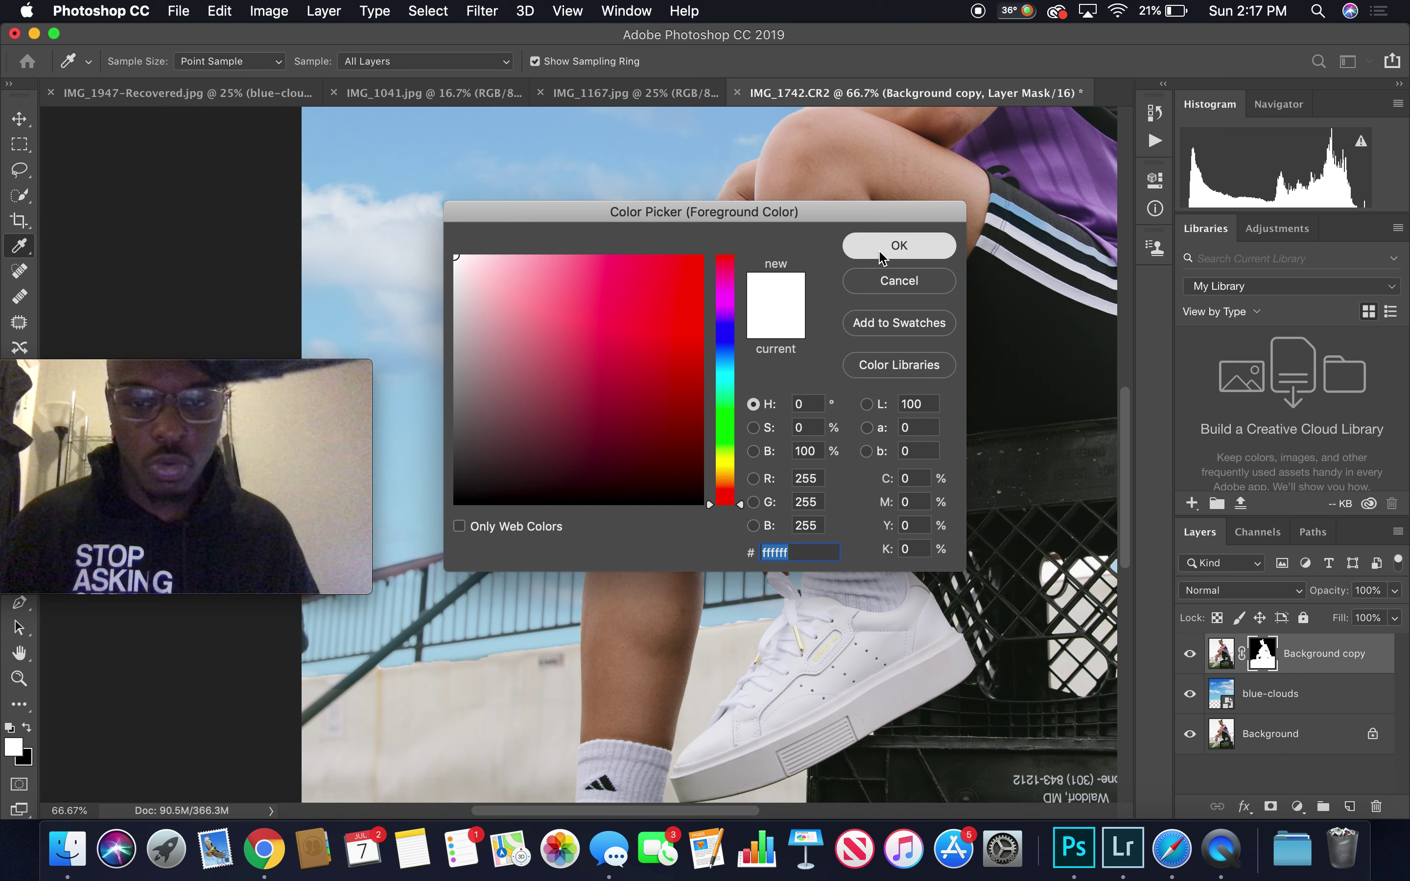
click(899, 245)
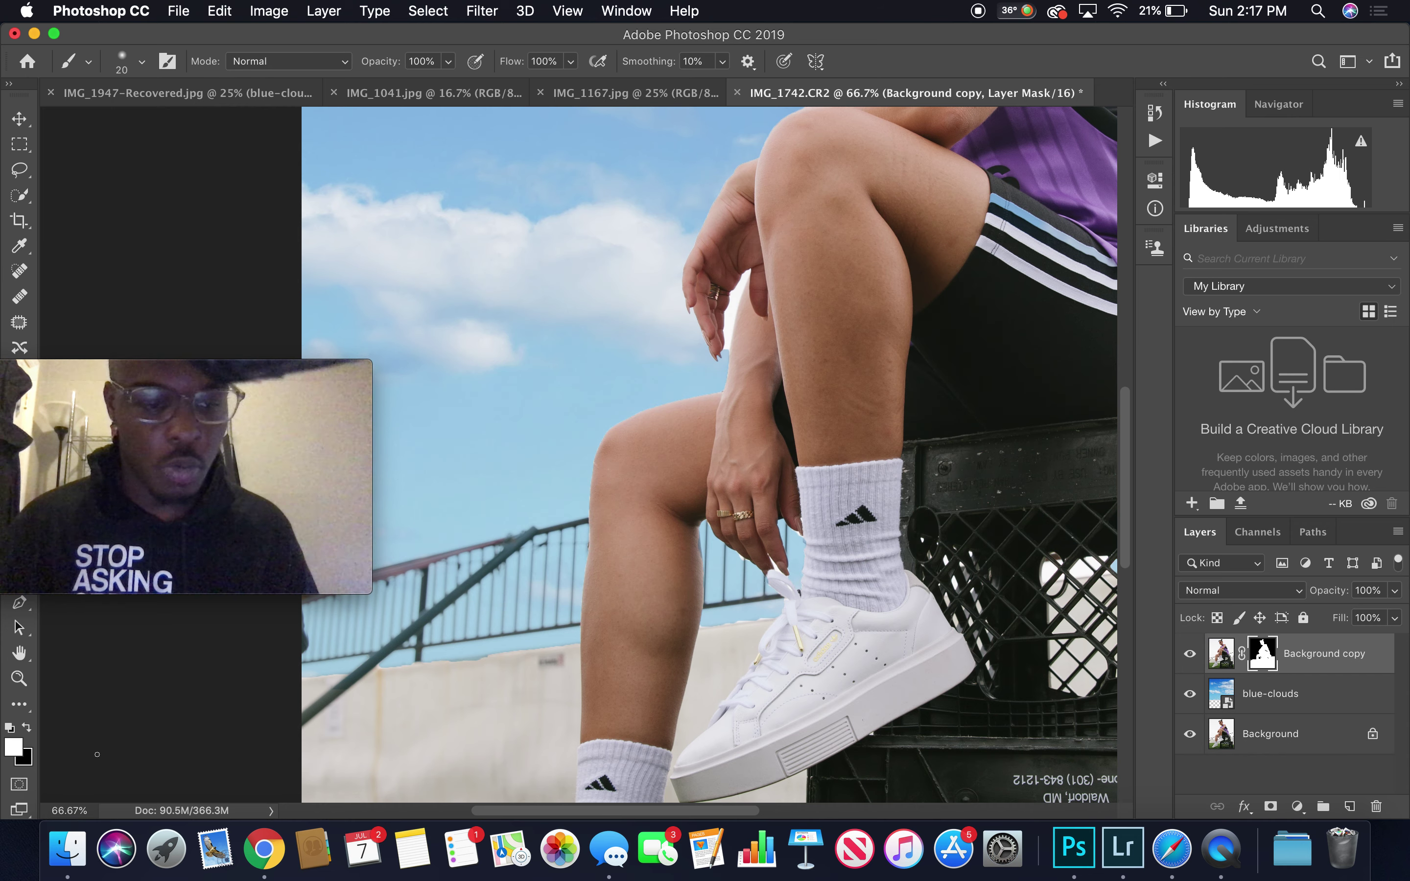
click(26, 729)
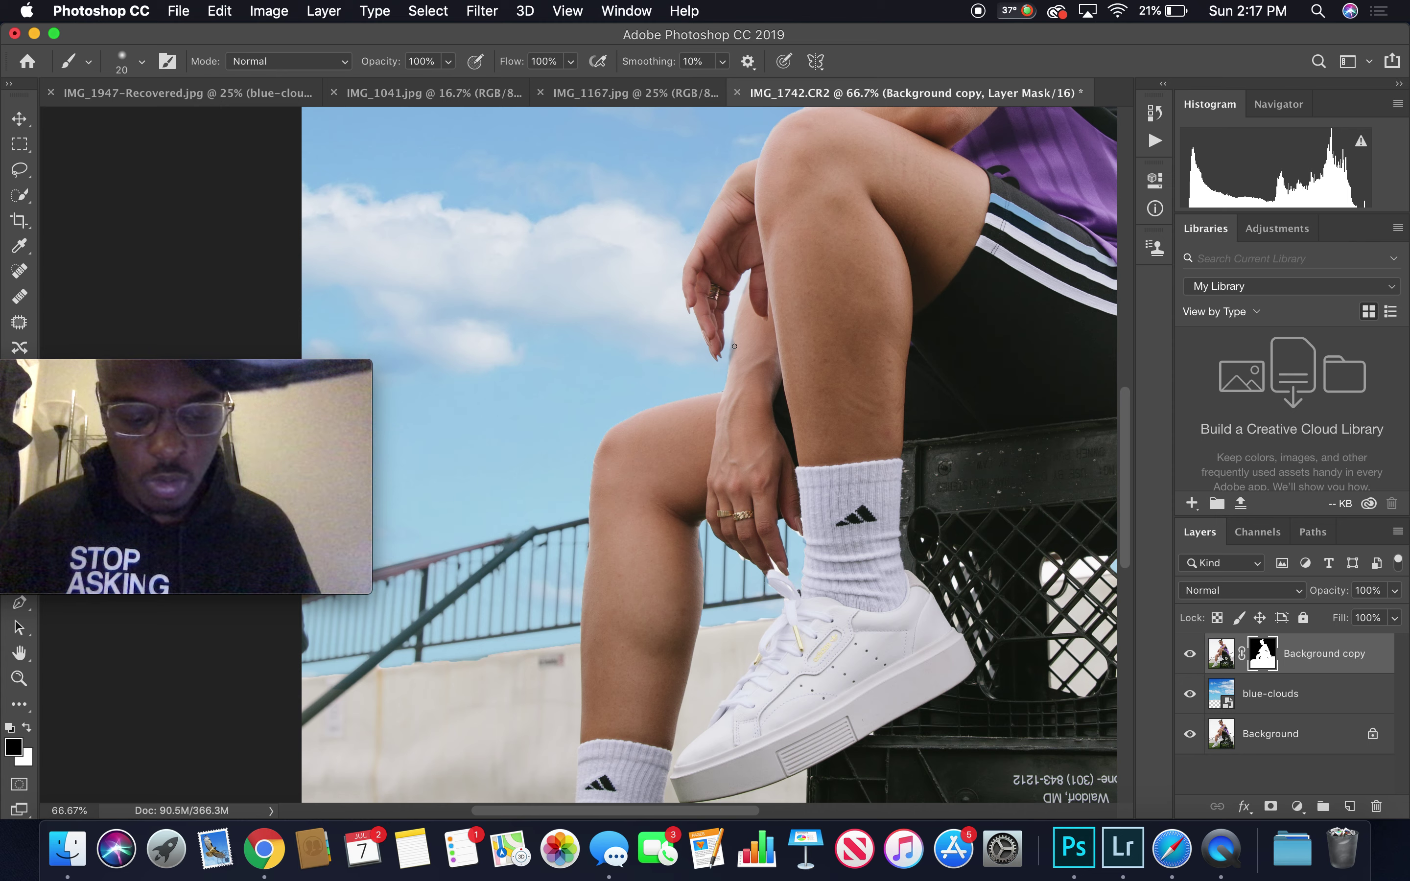
key(x)
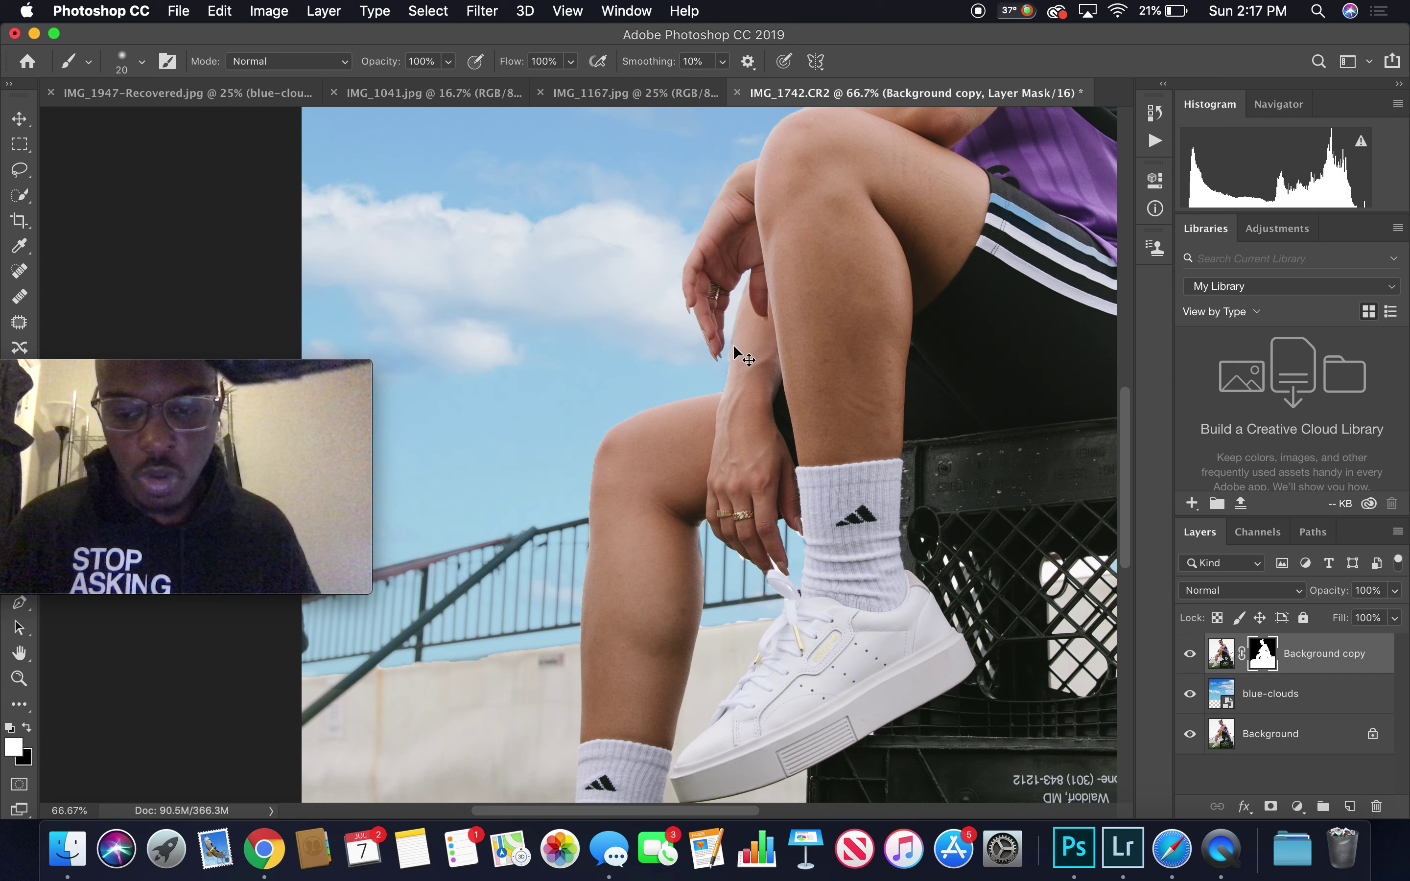
Enlarge the mask brush to size 100 and swap its foreground colour to black and back to white
key(super+minus)
key(super+minus)
key(super+minus)
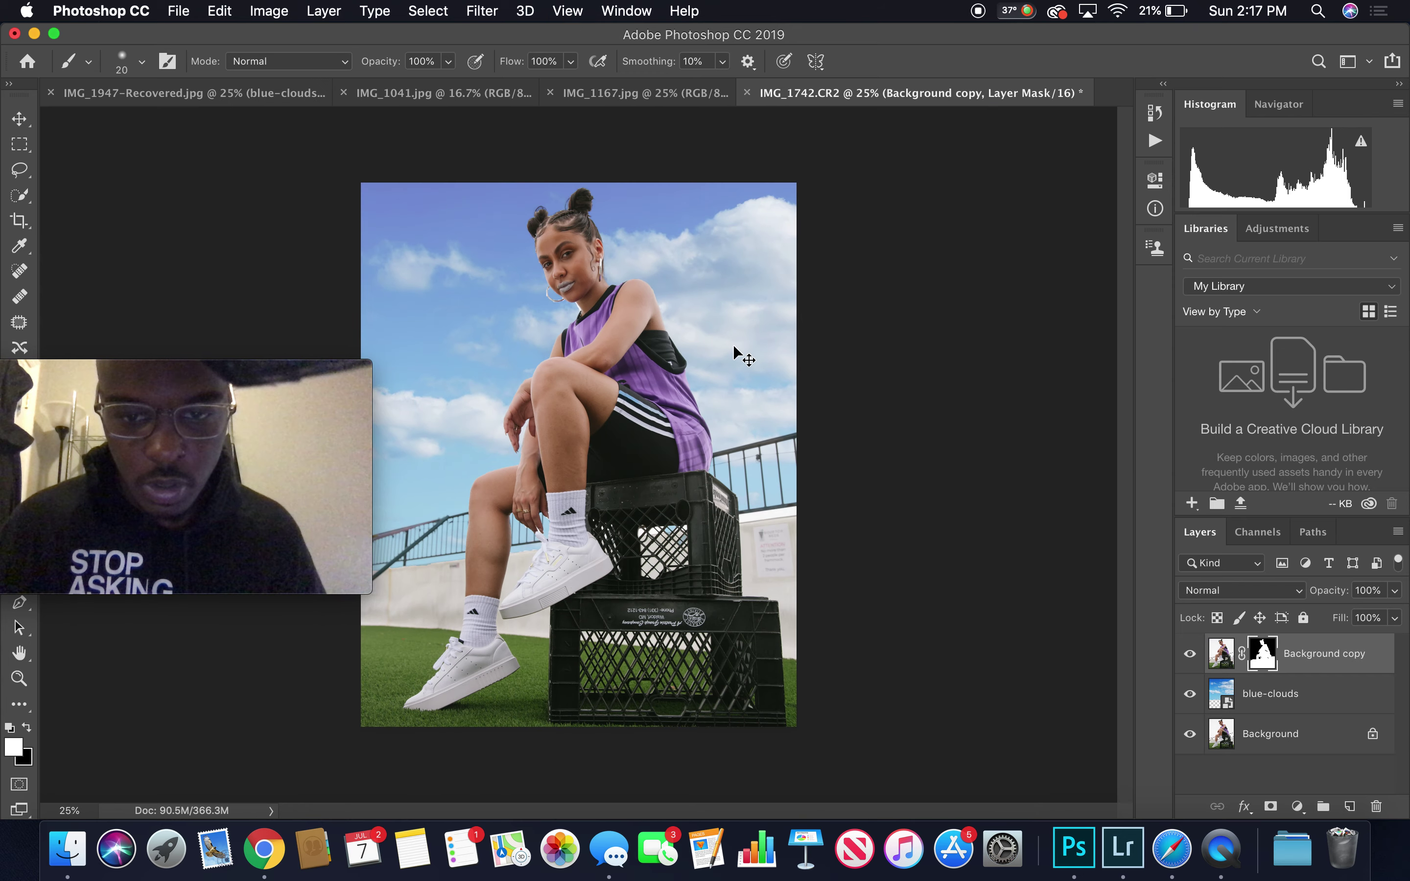
key(super+plus)
key(super+plus)
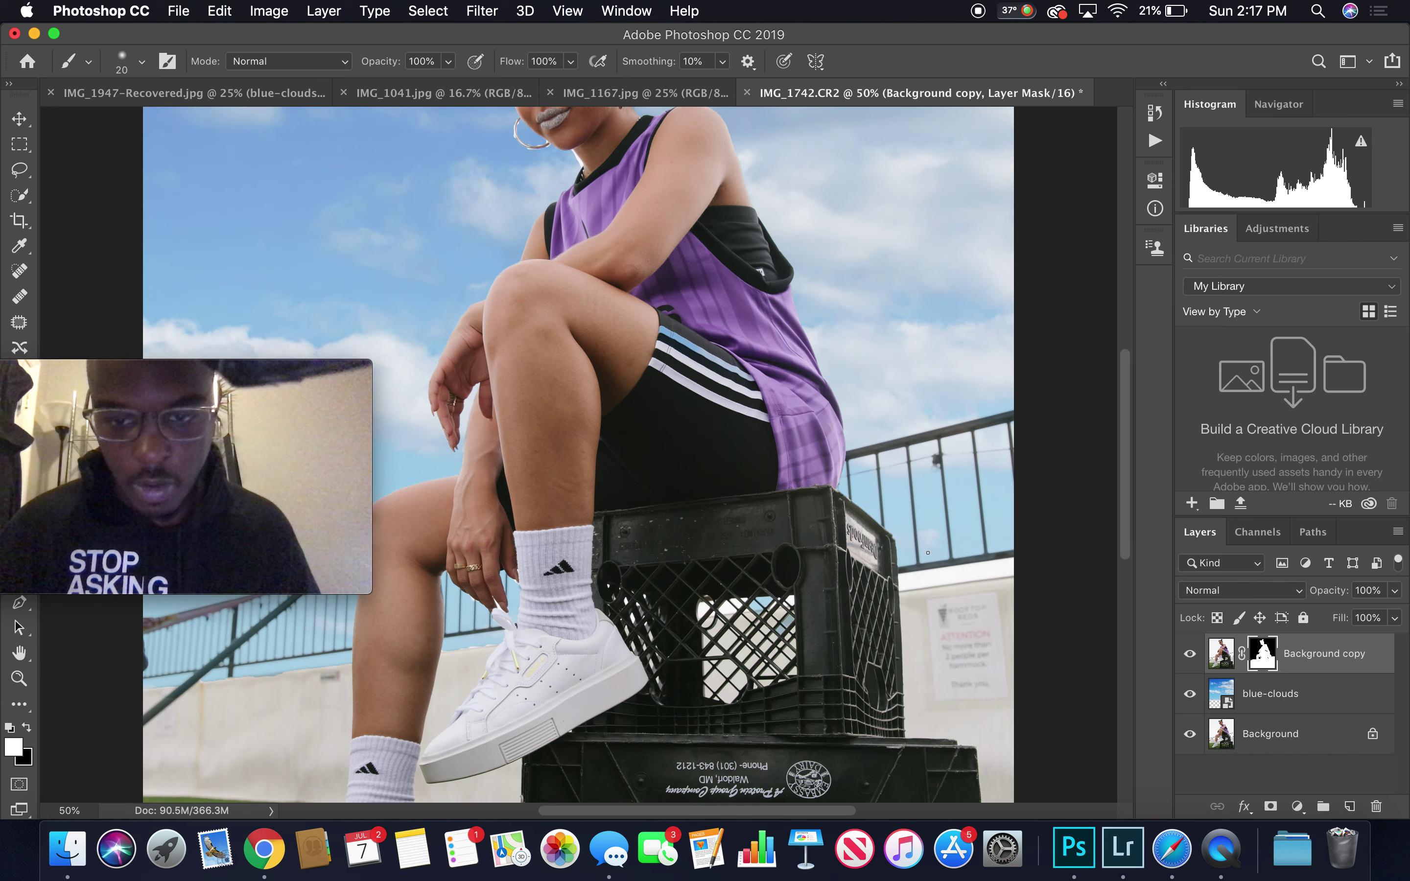
key(bracketright)
key(bracketright)
key(bracketright)
key(bracketright)
key(bracketright)
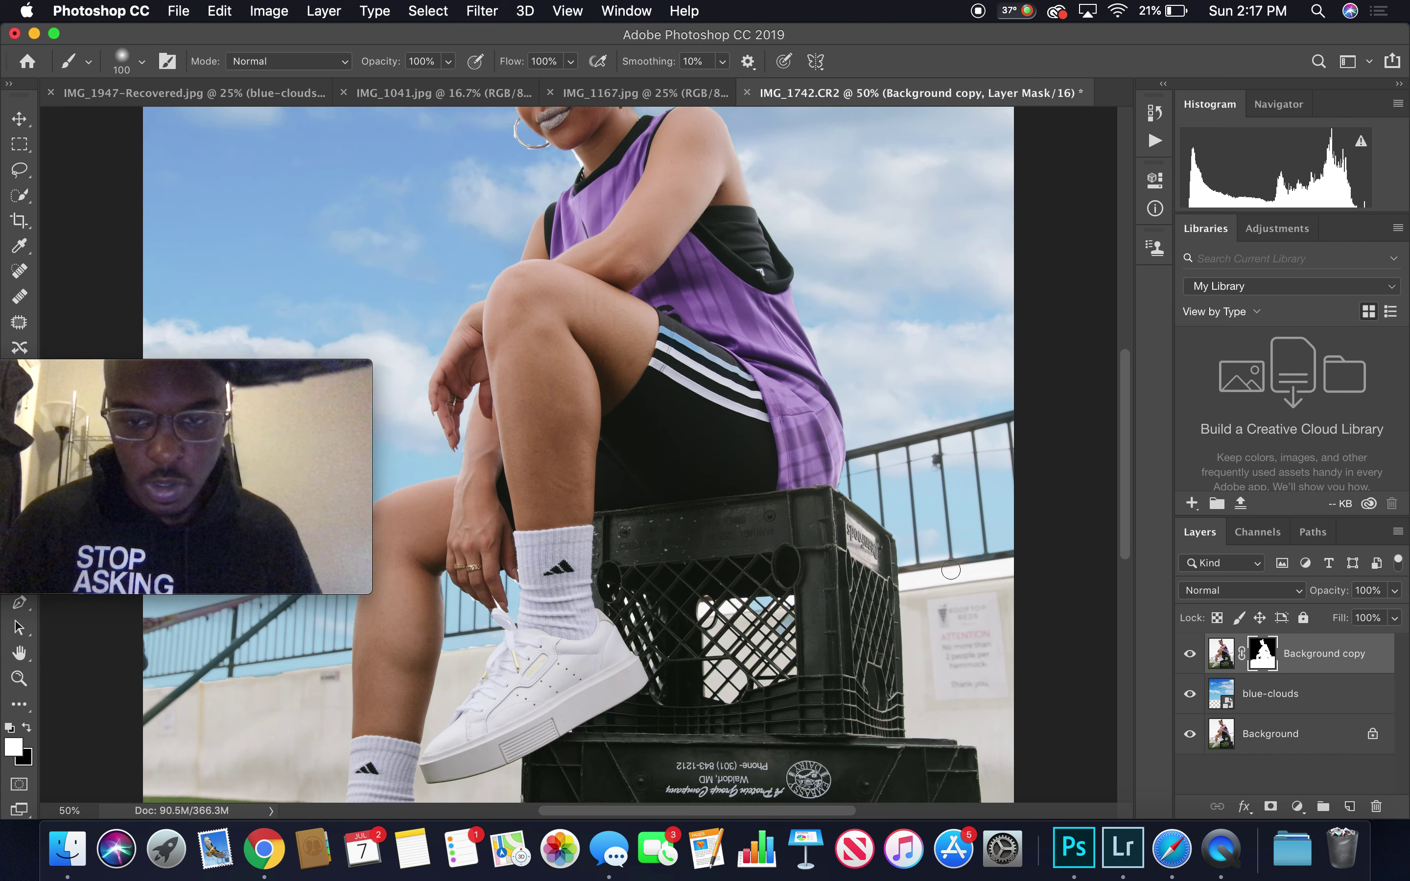
key(x)
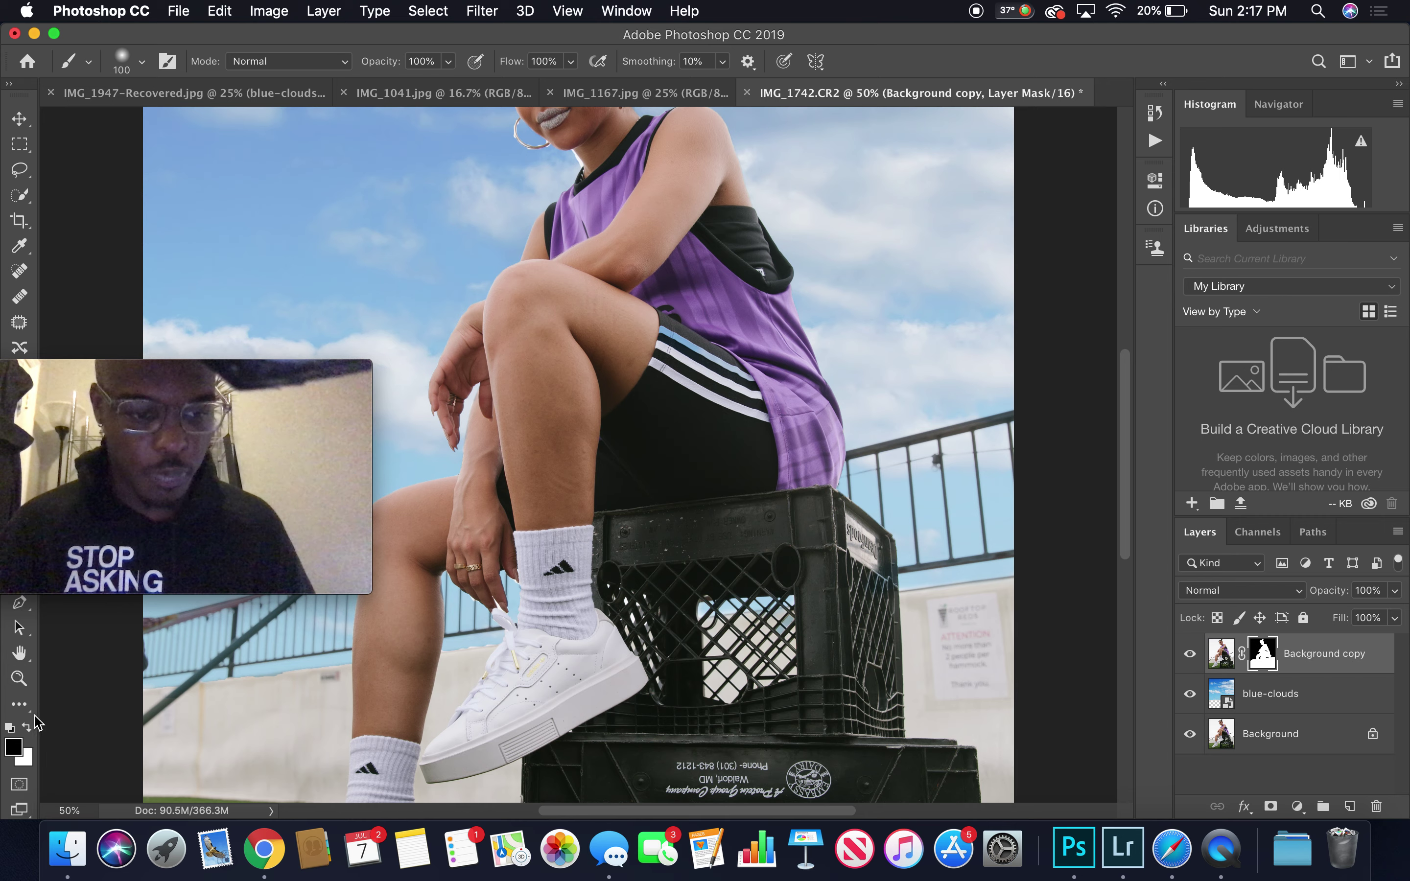
click(27, 729)
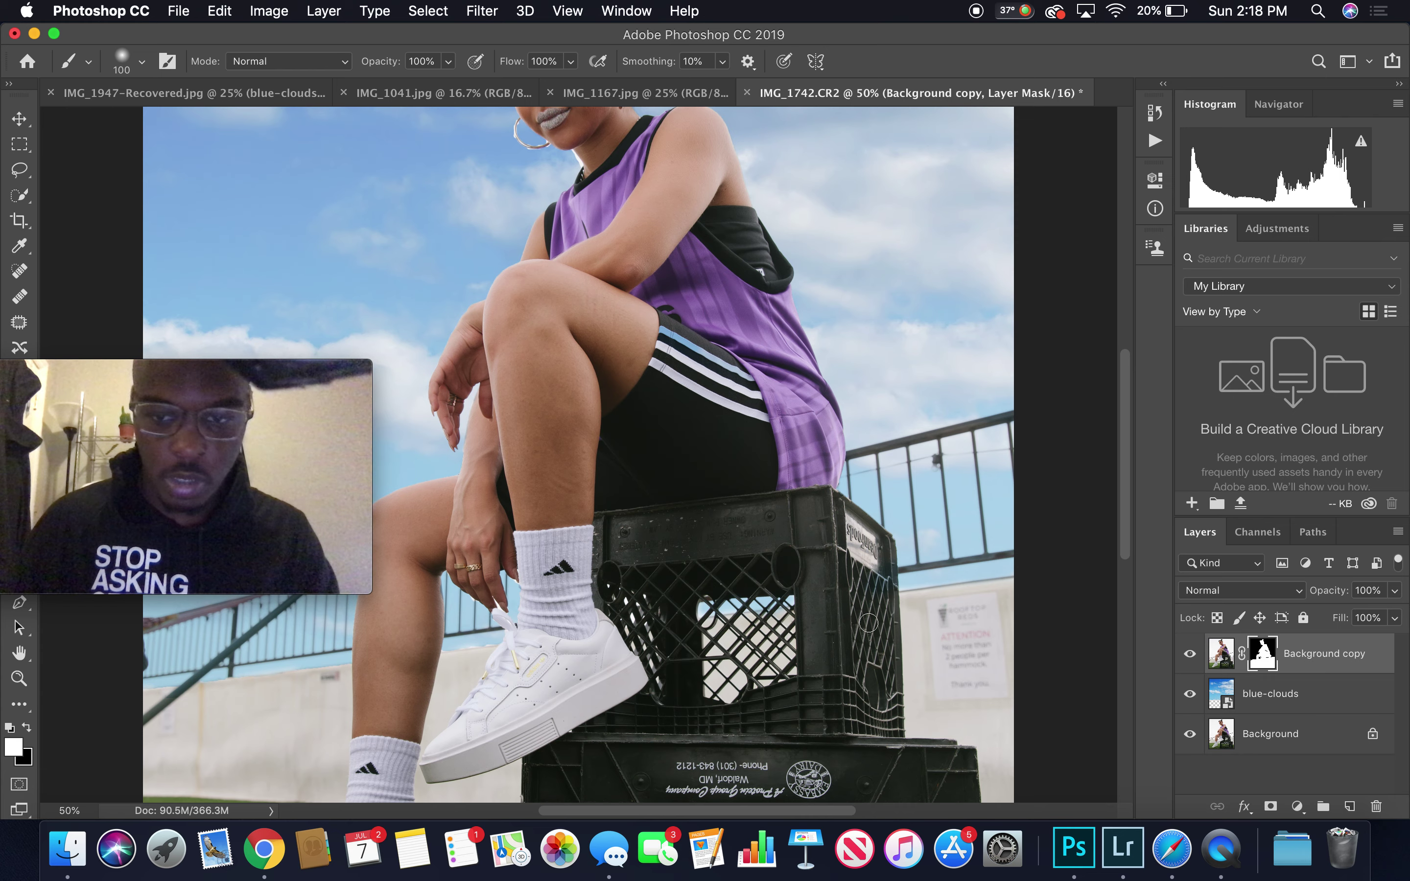
Examine the sky replacement's edges from the woman's head to her shoes, and the composite as a whole
scroll(868, 624, up, 10)
scroll(868, 624, left, 5)
scroll(868, 624, down, 3)
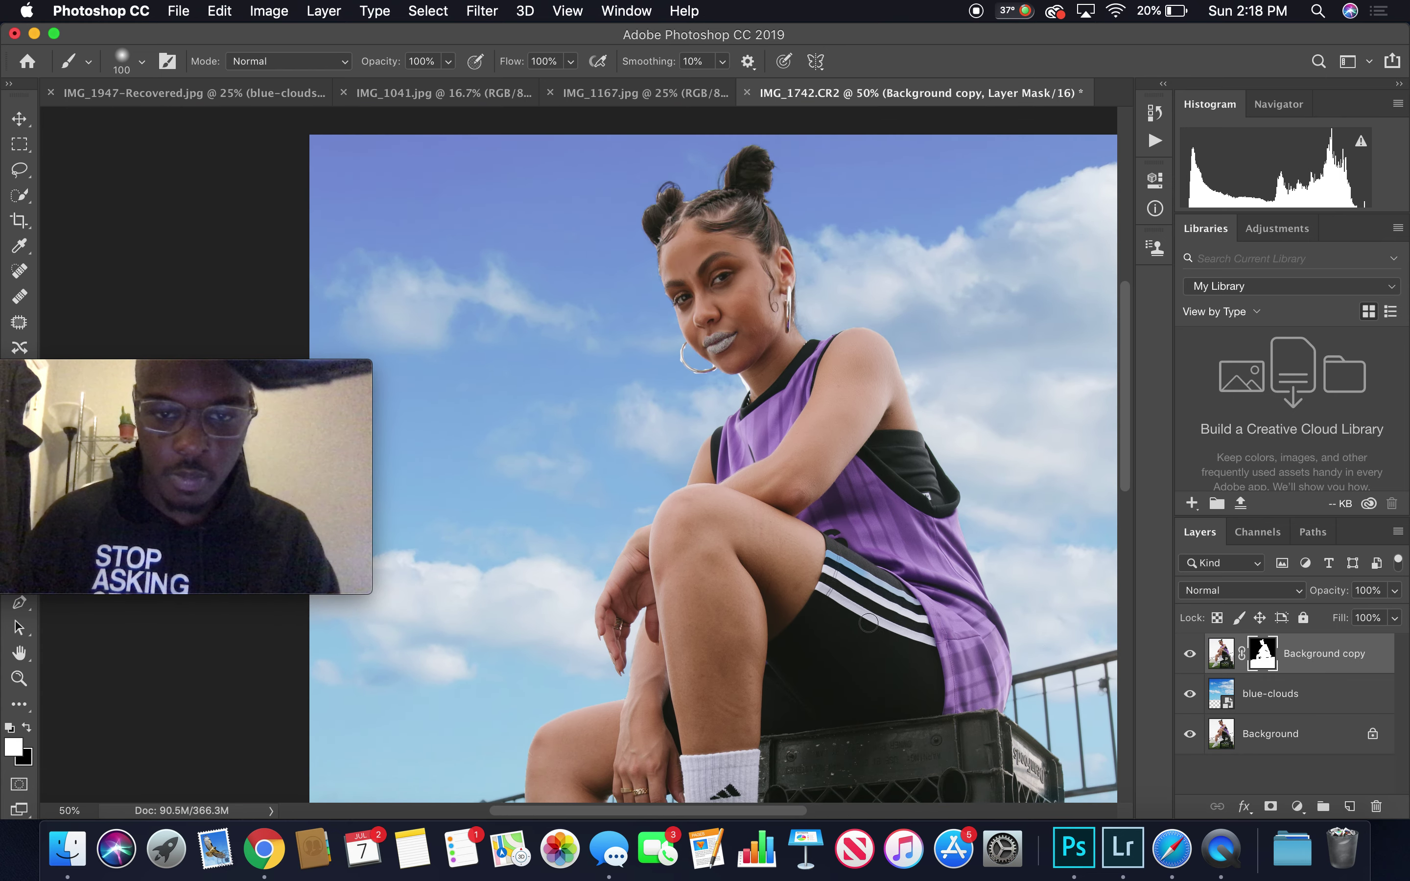
scroll(756, 548, down, 8)
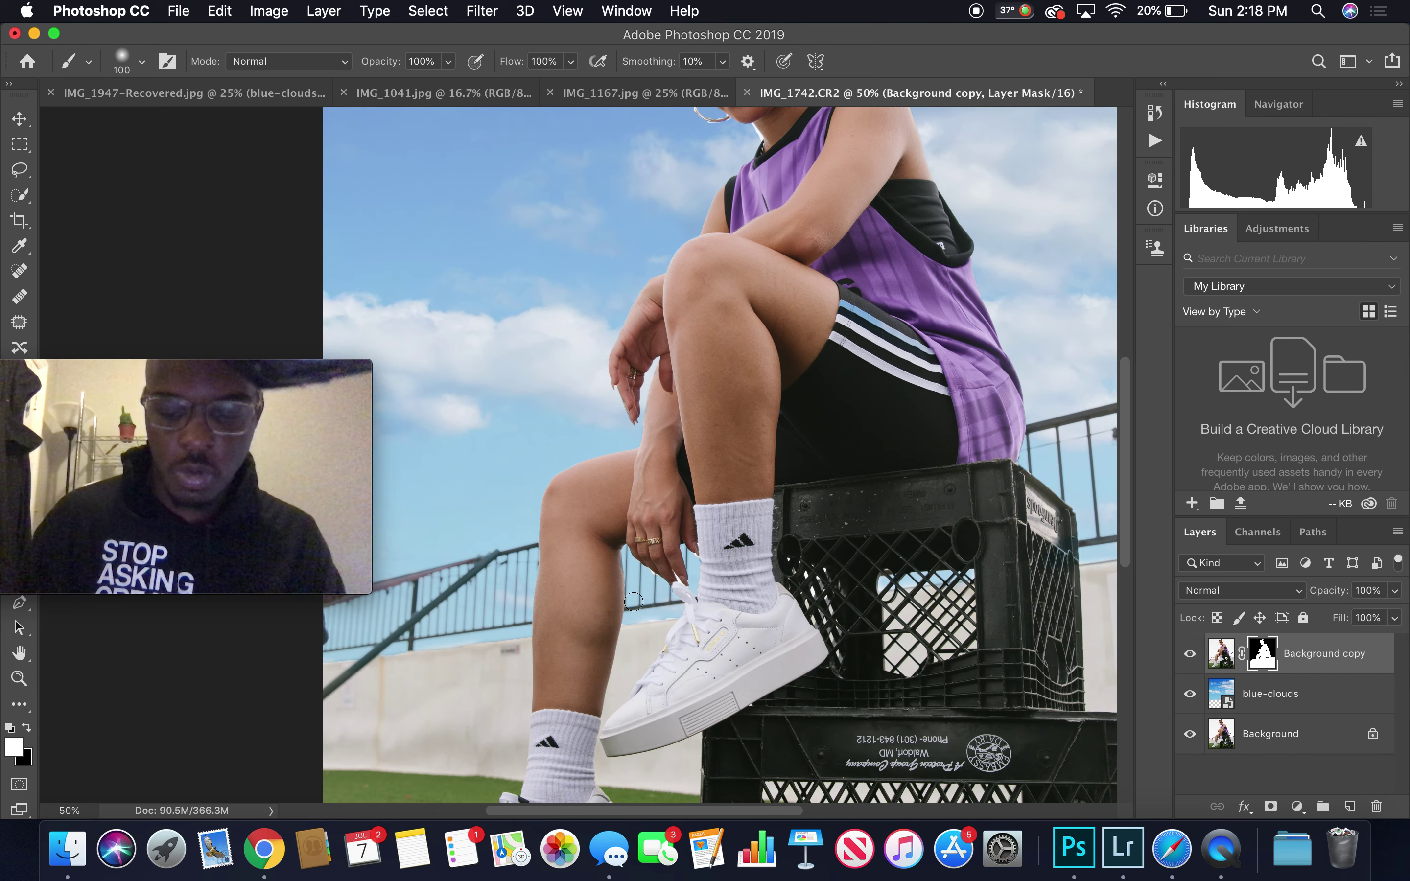
key(super+minus)
key(super+minus)
key(super+minus)
key(super+plus)
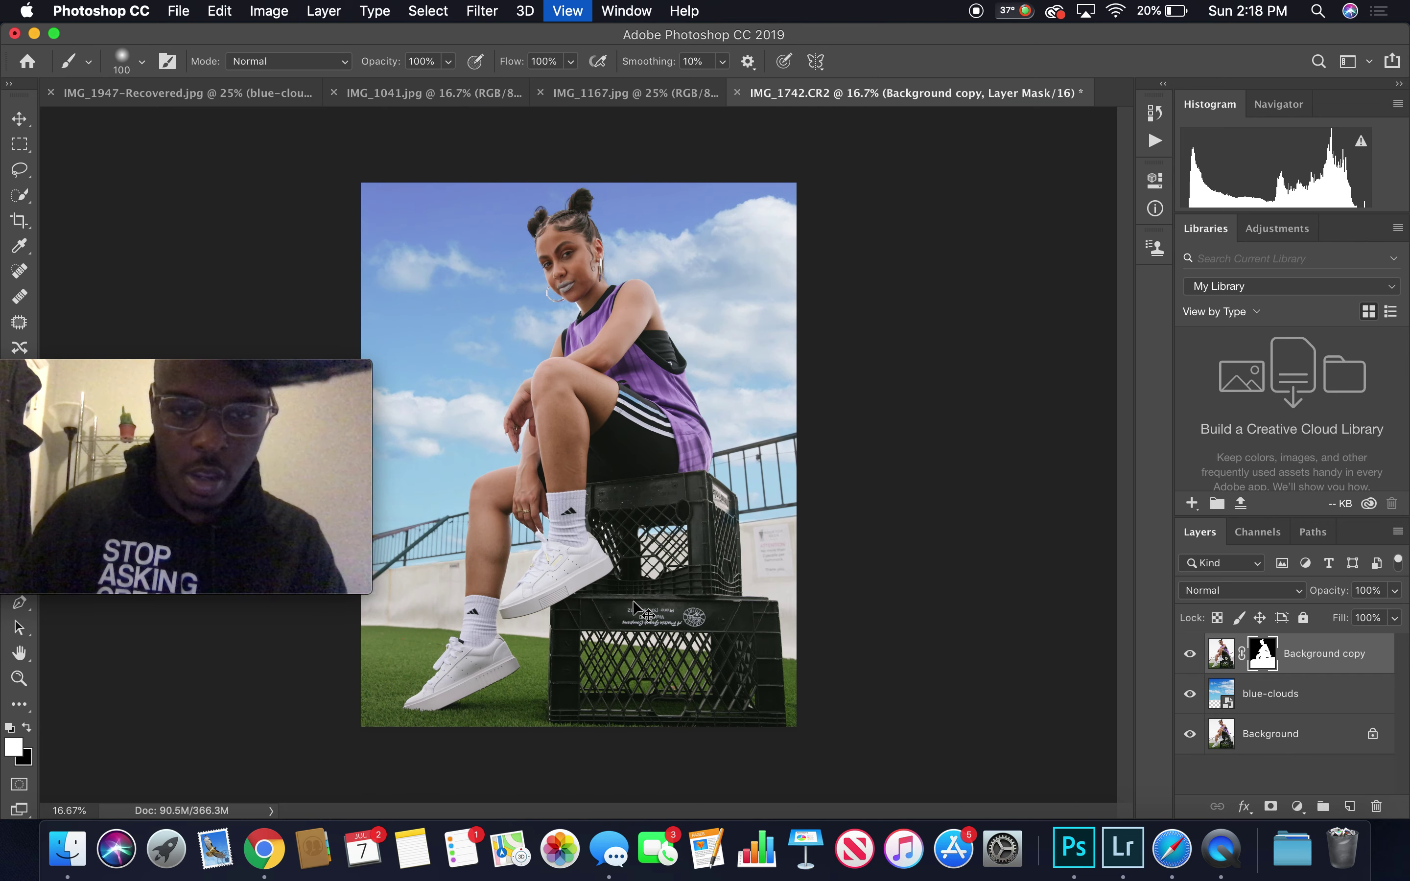
Move the Movie Recording window clear of the tools and compare the photo with Background copy and blue-clouds hidden and shown
drag(201, 371, 205, 602)
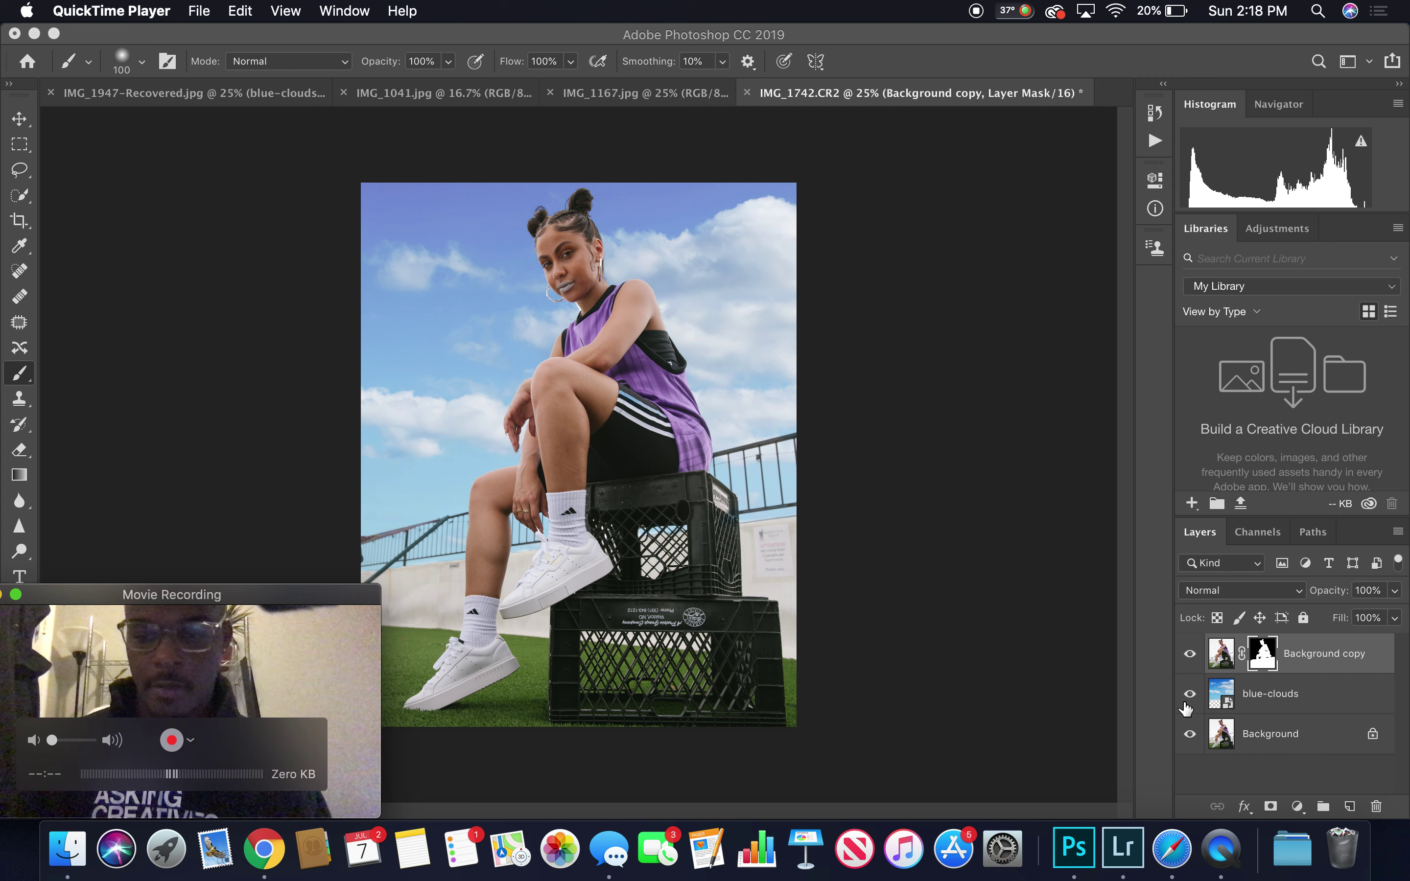
drag(1191, 694, 1189, 654)
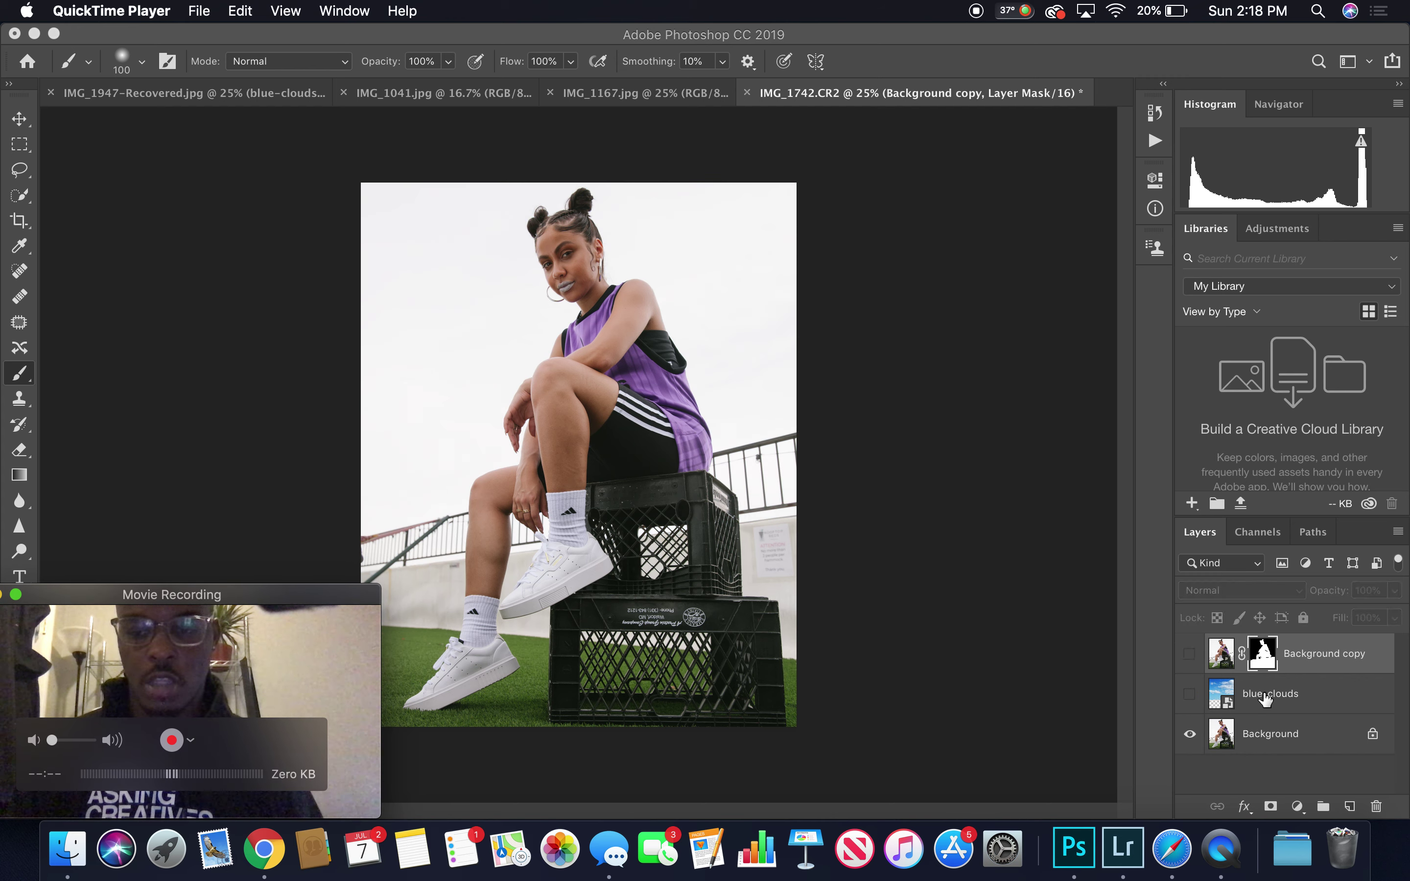
click(1192, 692)
click(1190, 654)
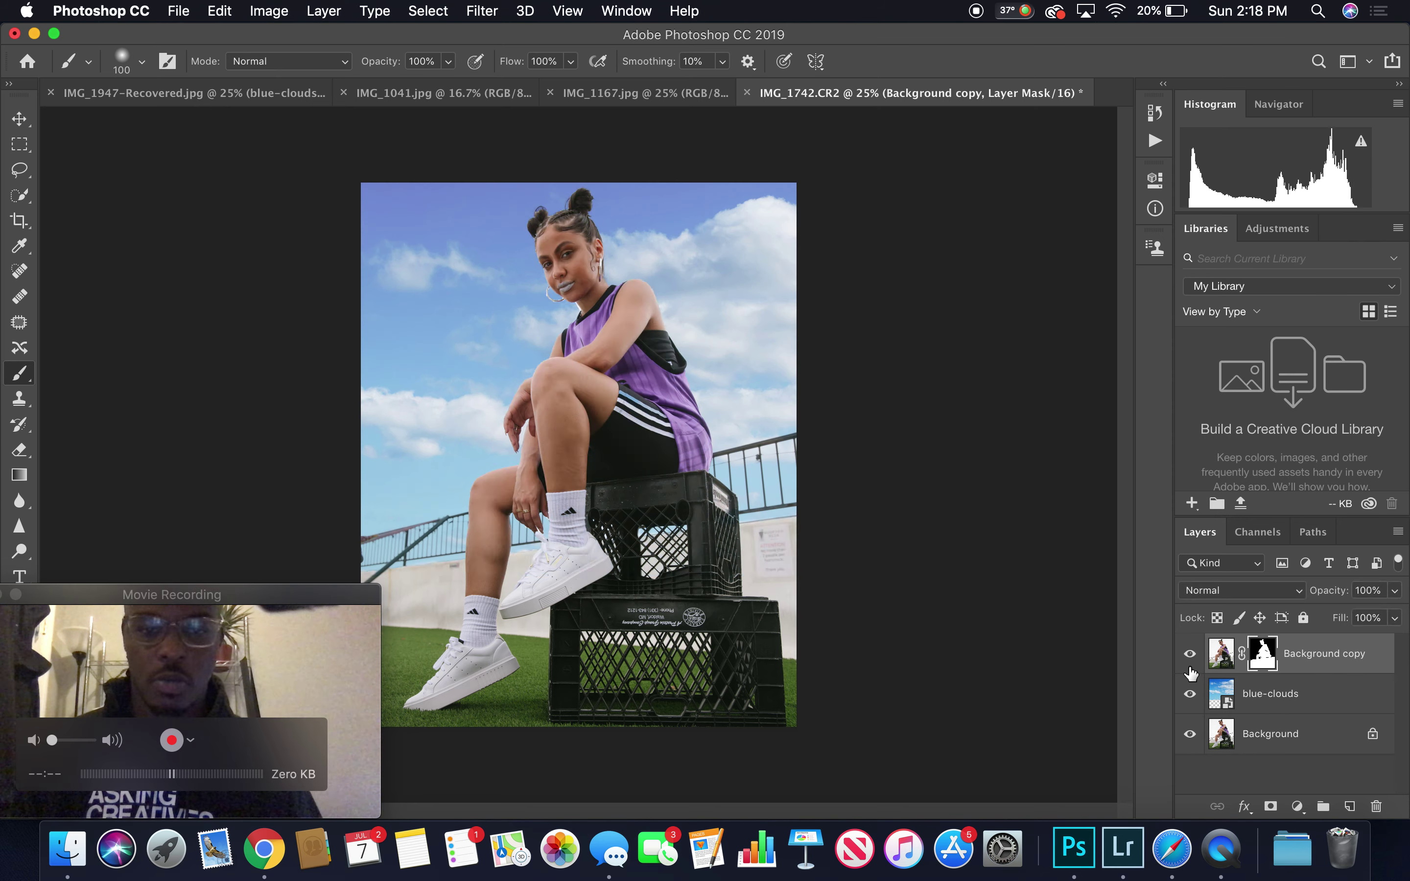
Group the Background copy and blue-clouds layers and toggle the group's visibility for a before-and-after comparison
click(1309, 712)
key(super+g)
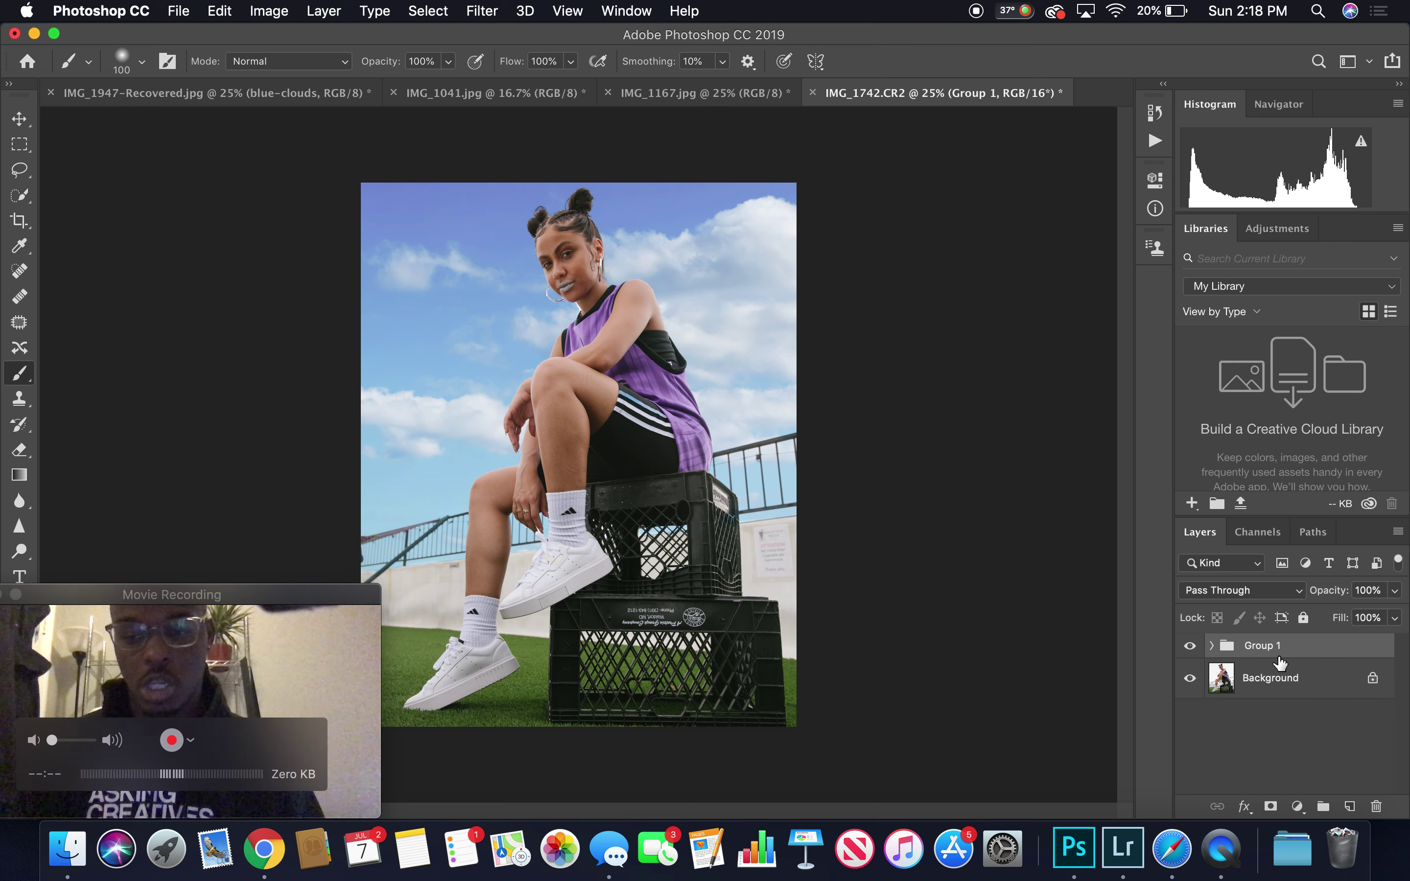
click(1190, 646)
click(1190, 647)
click(1190, 647)
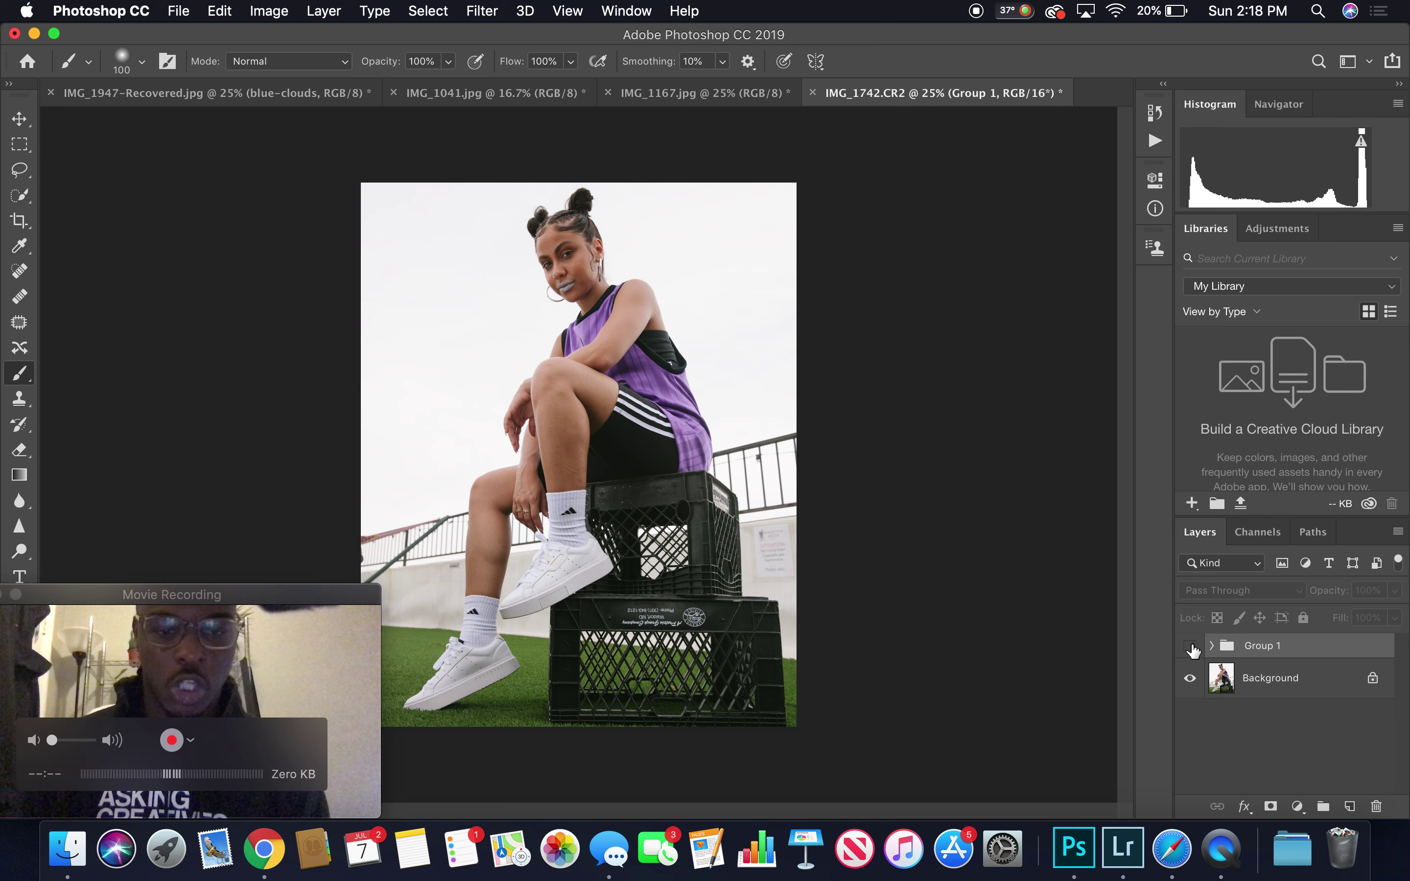
click(1191, 646)
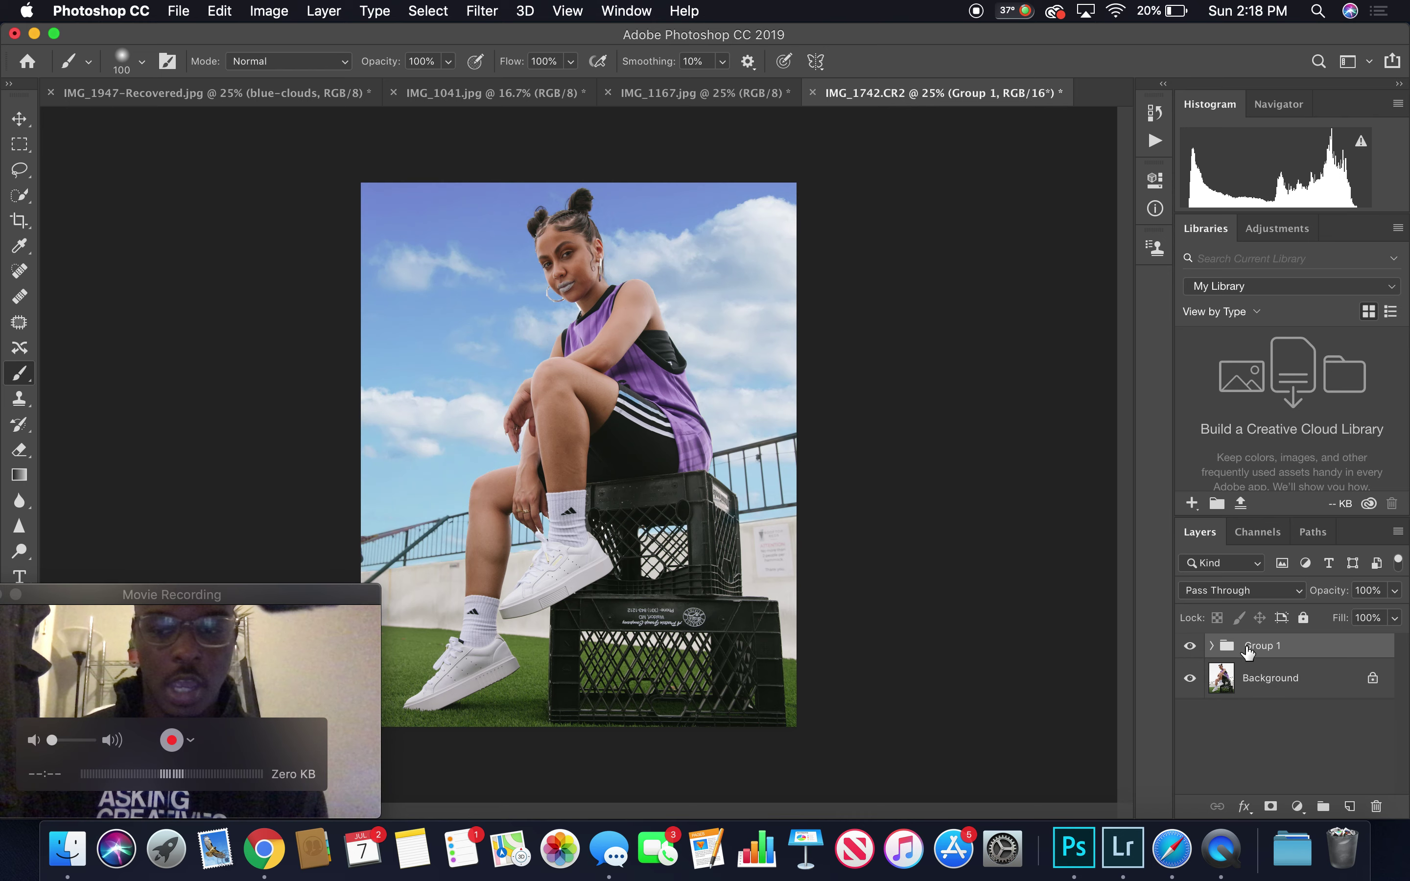
Expand Group 1 and move the blue-clouds layer so its large cloud sits behind the woman's head
click(1212, 645)
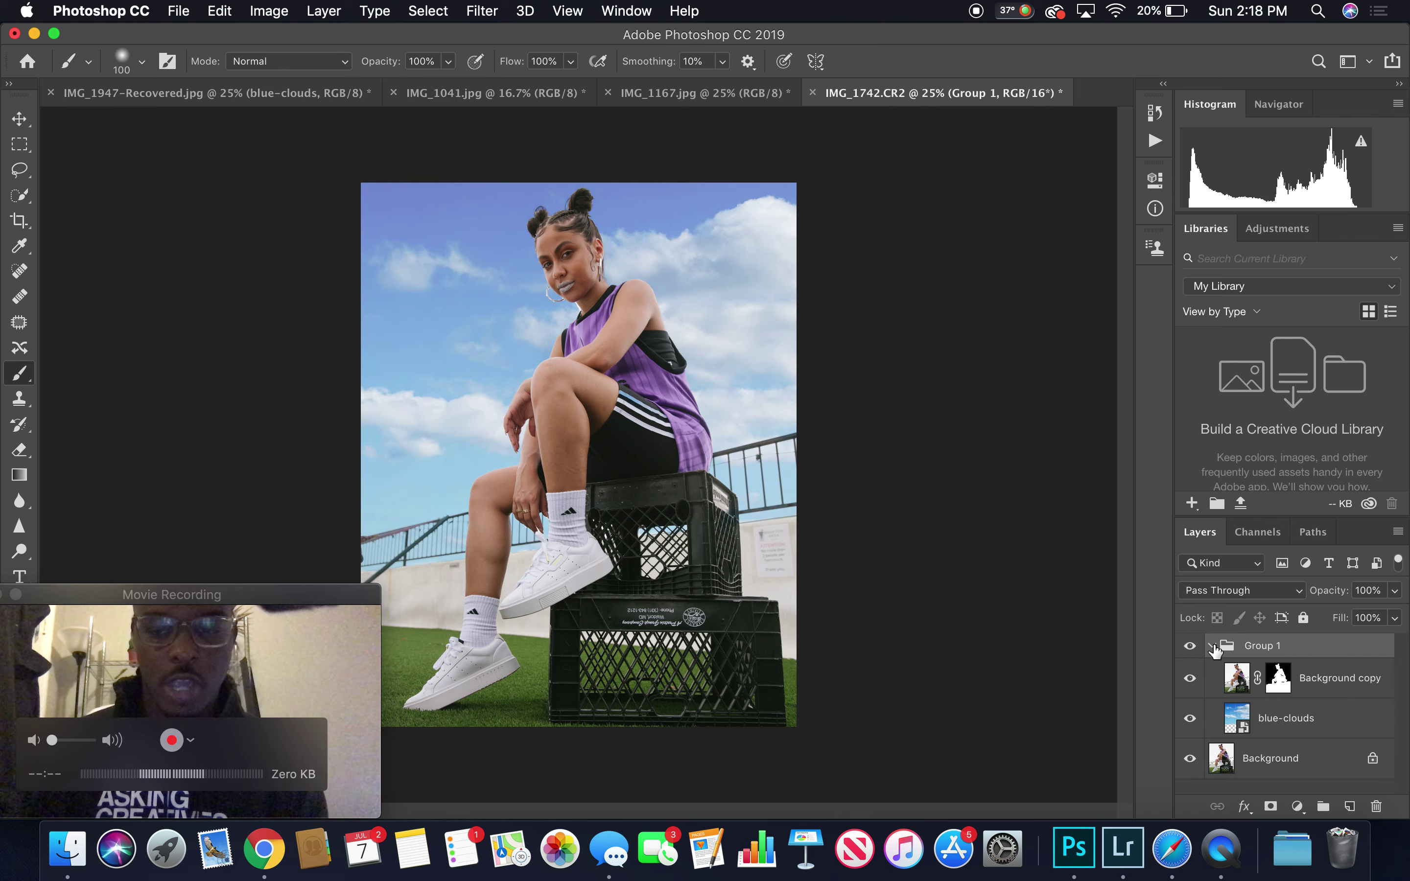
click(1298, 730)
click(19, 118)
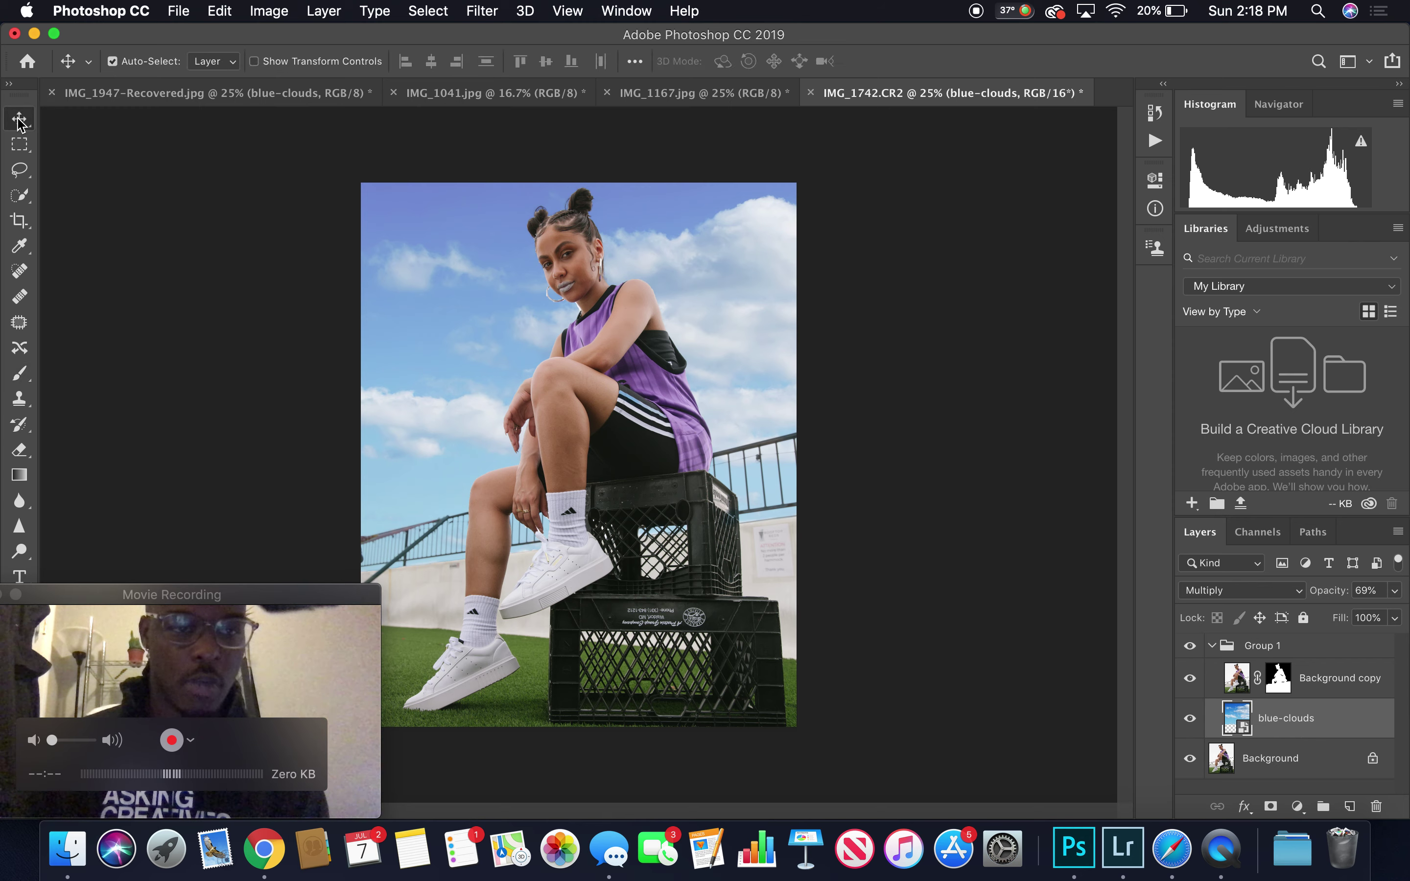
drag(506, 373, 300, 370)
drag(451, 359, 515, 334)
Scale the blue-clouds layer to about 198% by 216% and reposition it so the enlarged clouds fill the sky
key(super+t)
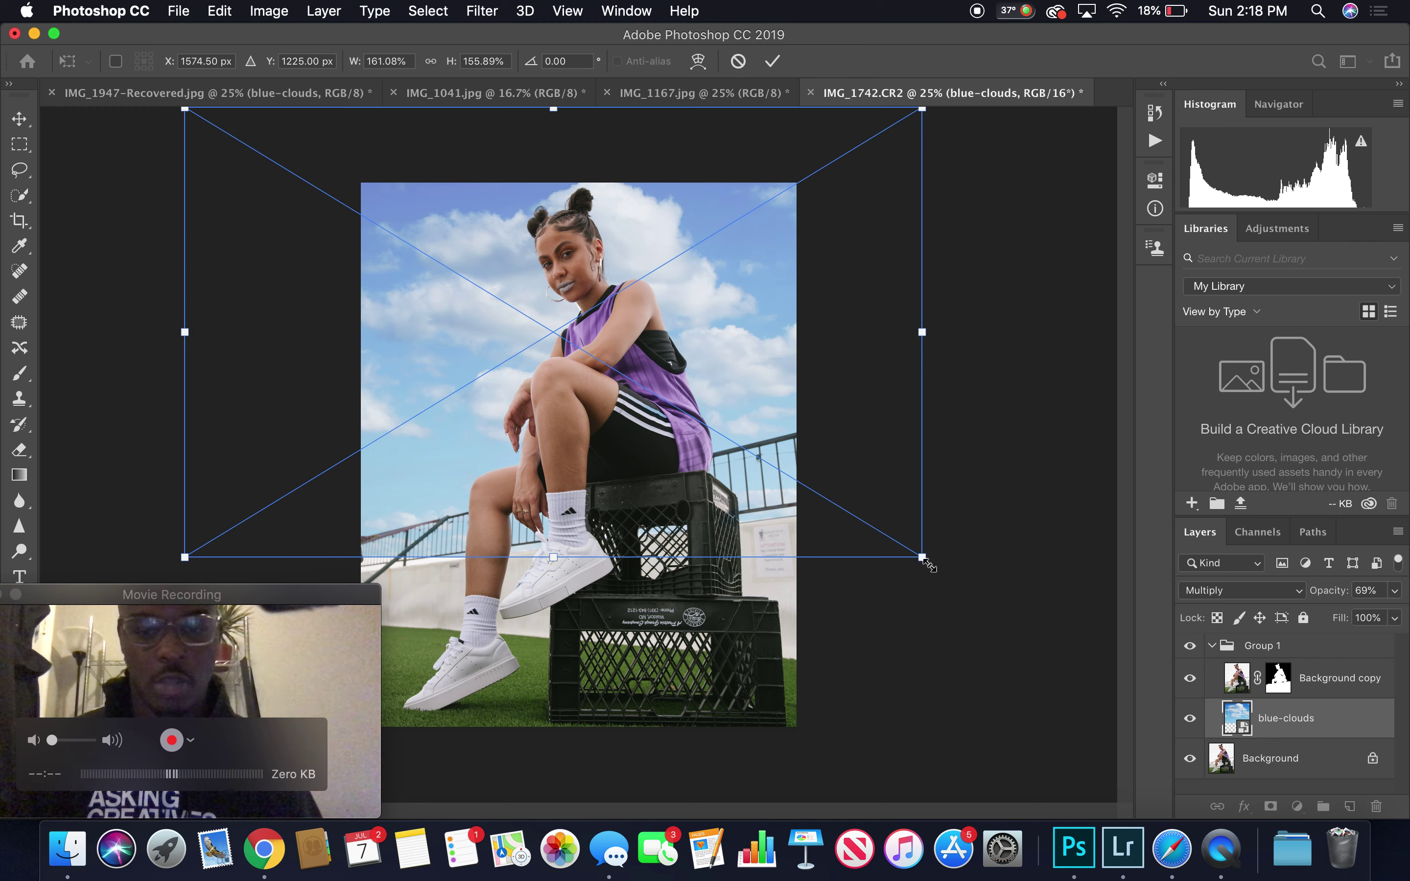
drag(922, 558, 1006, 644)
drag(523, 354, 652, 290)
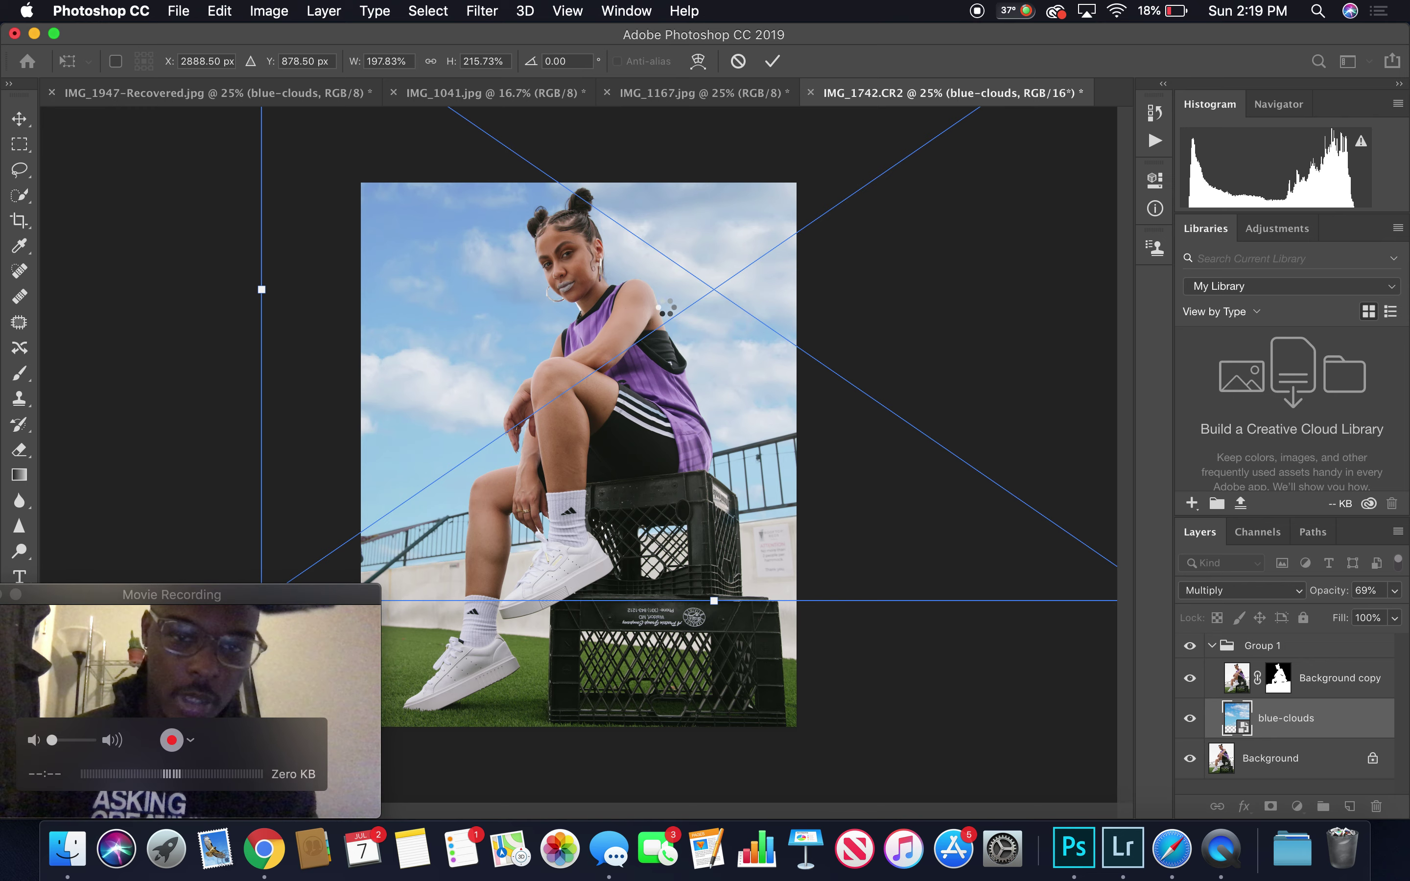
key(Return)
Mask out the white fringe beside the woman's neck on the Background copy layer's mask with a size 35 brush
key(super+equal)
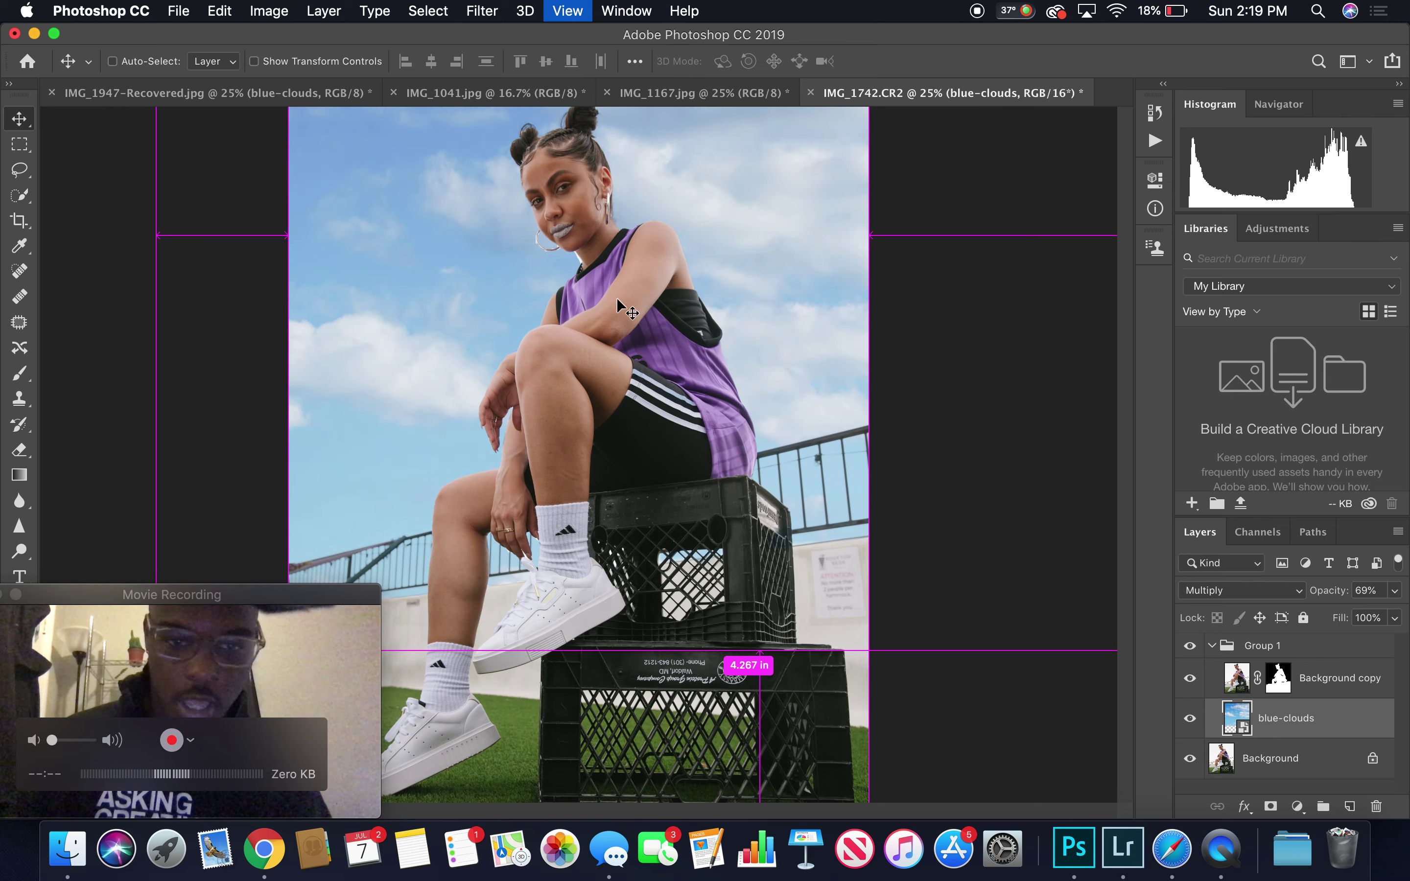
key(super+equal)
key(super+equal)
scroll(617, 297, up, 3)
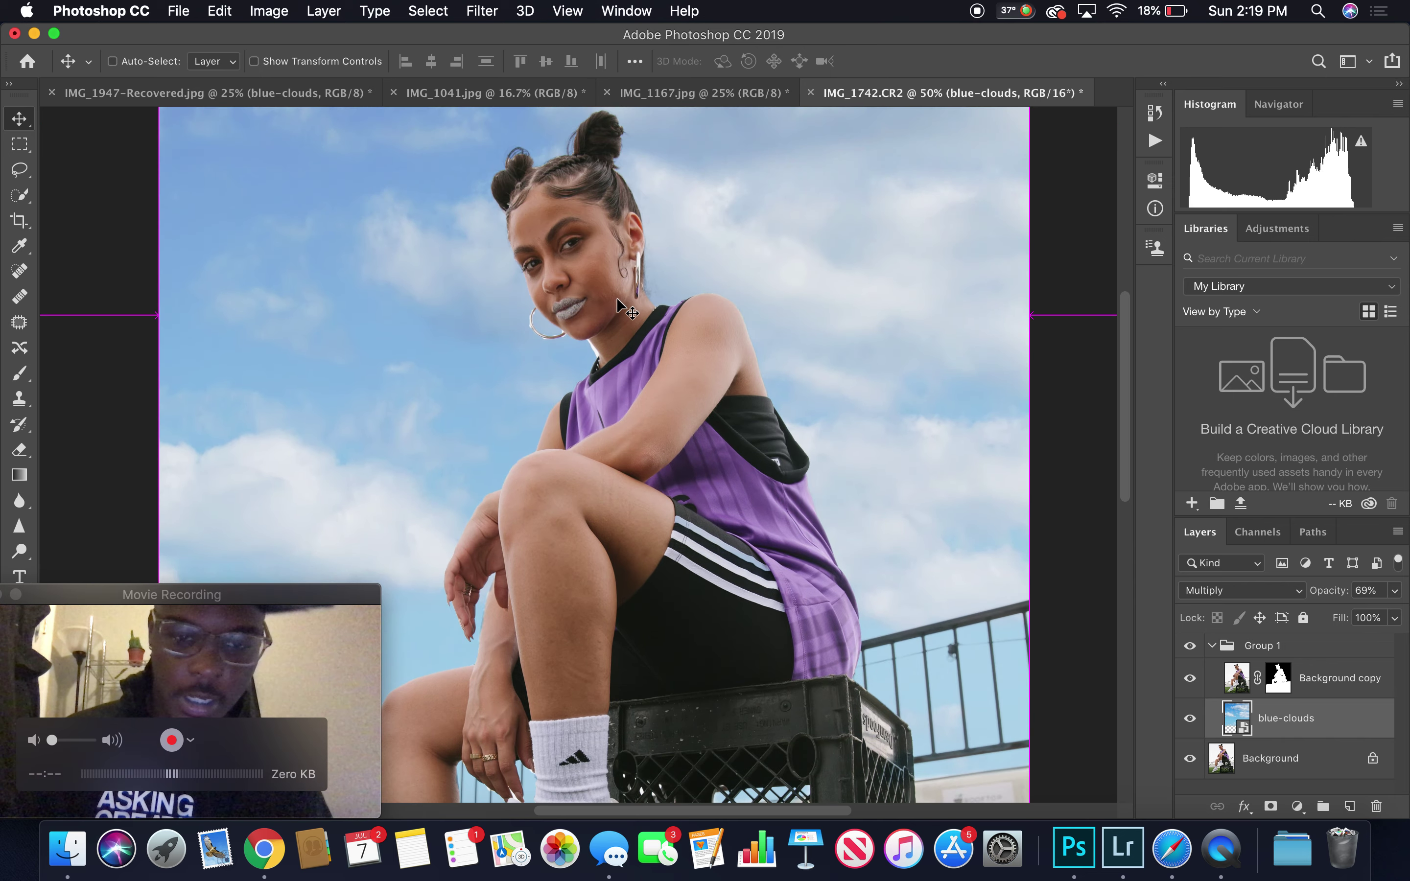
key(super+equal)
key(super+equal)
key(super+equal)
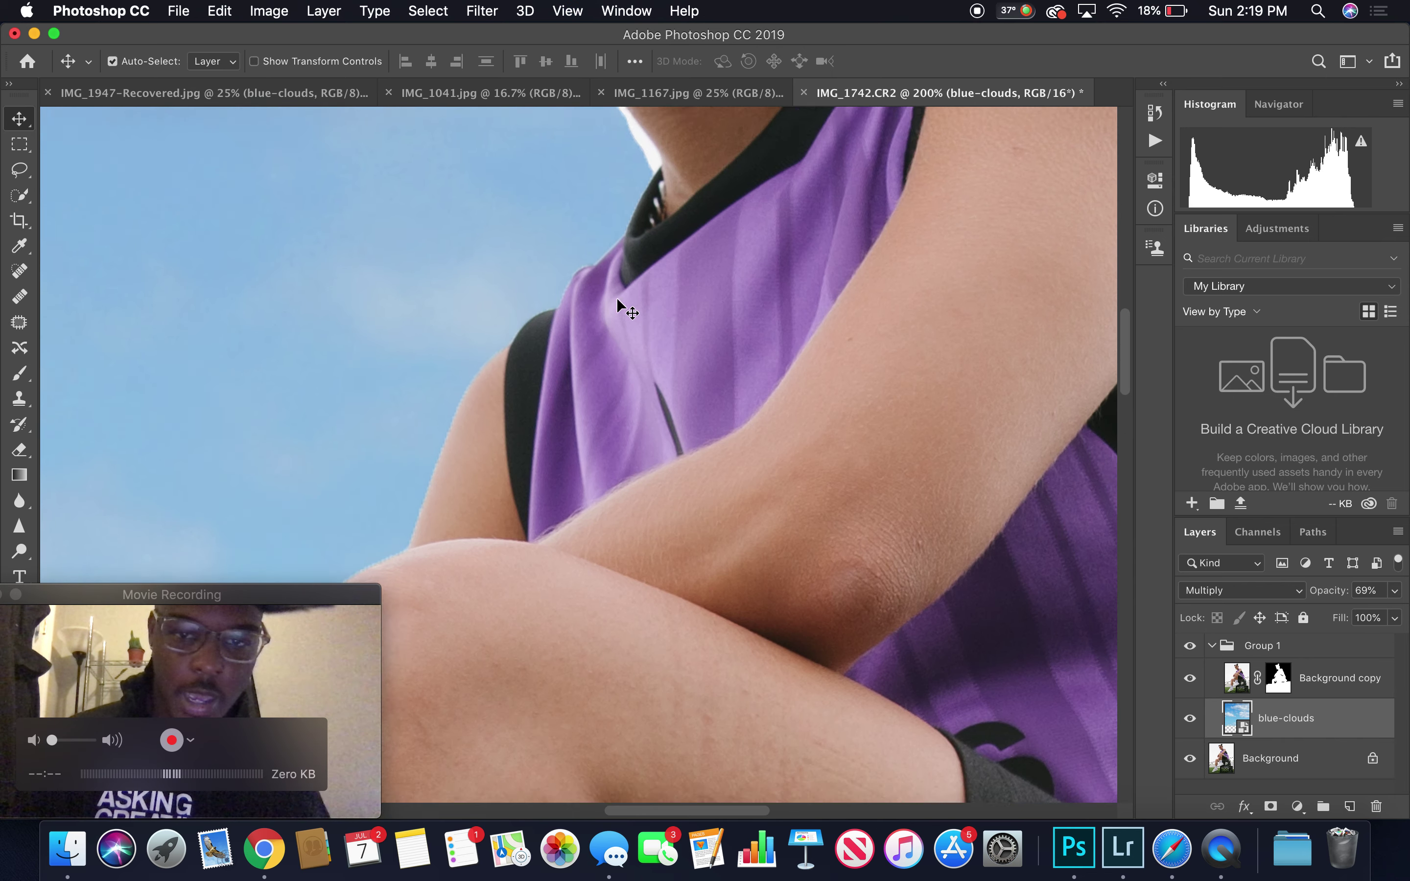
scroll(617, 297, up, 3)
scroll(604, 284, right, 1)
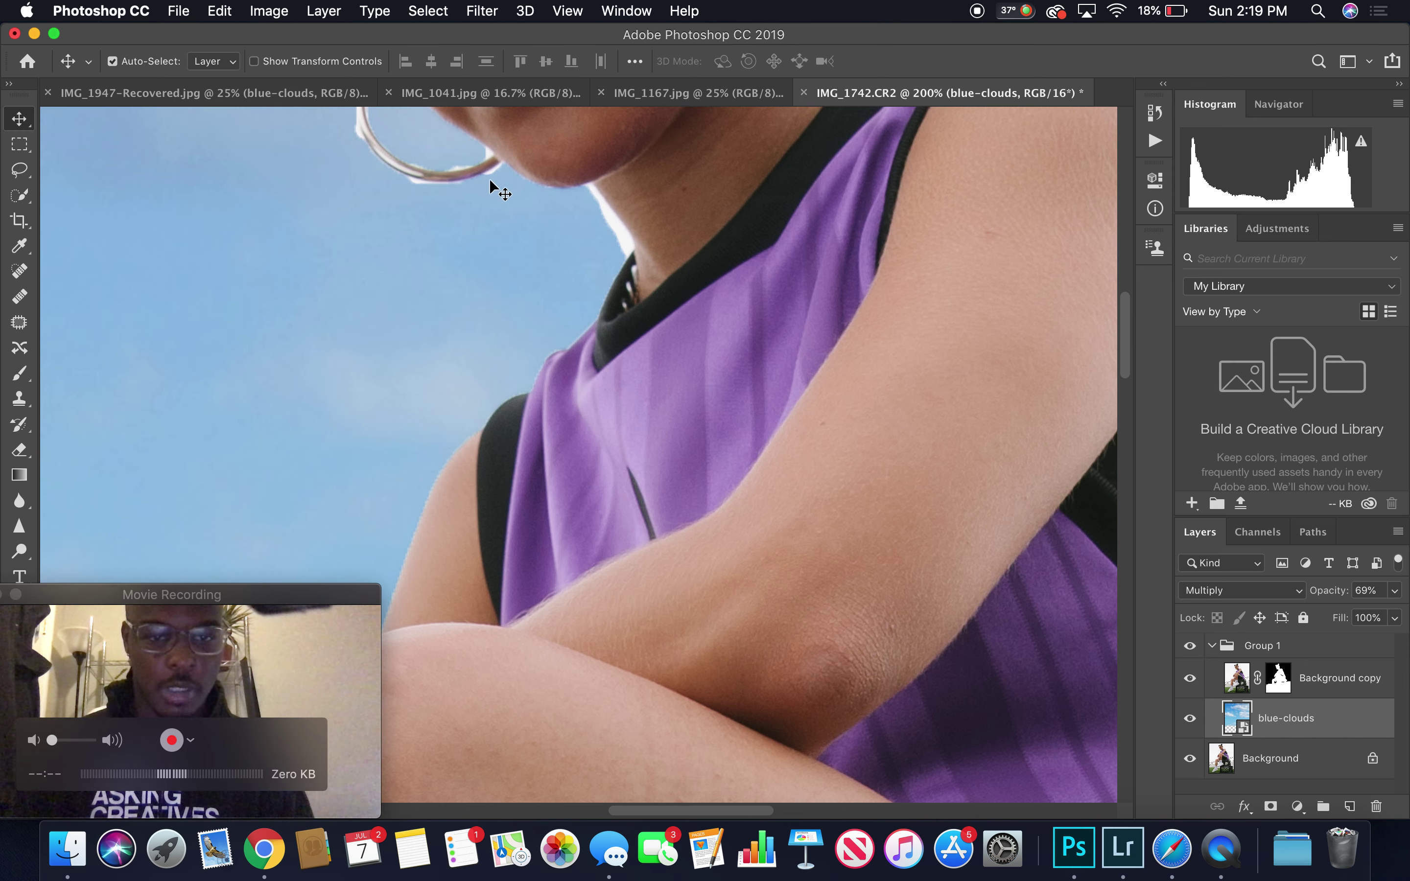
click(1278, 678)
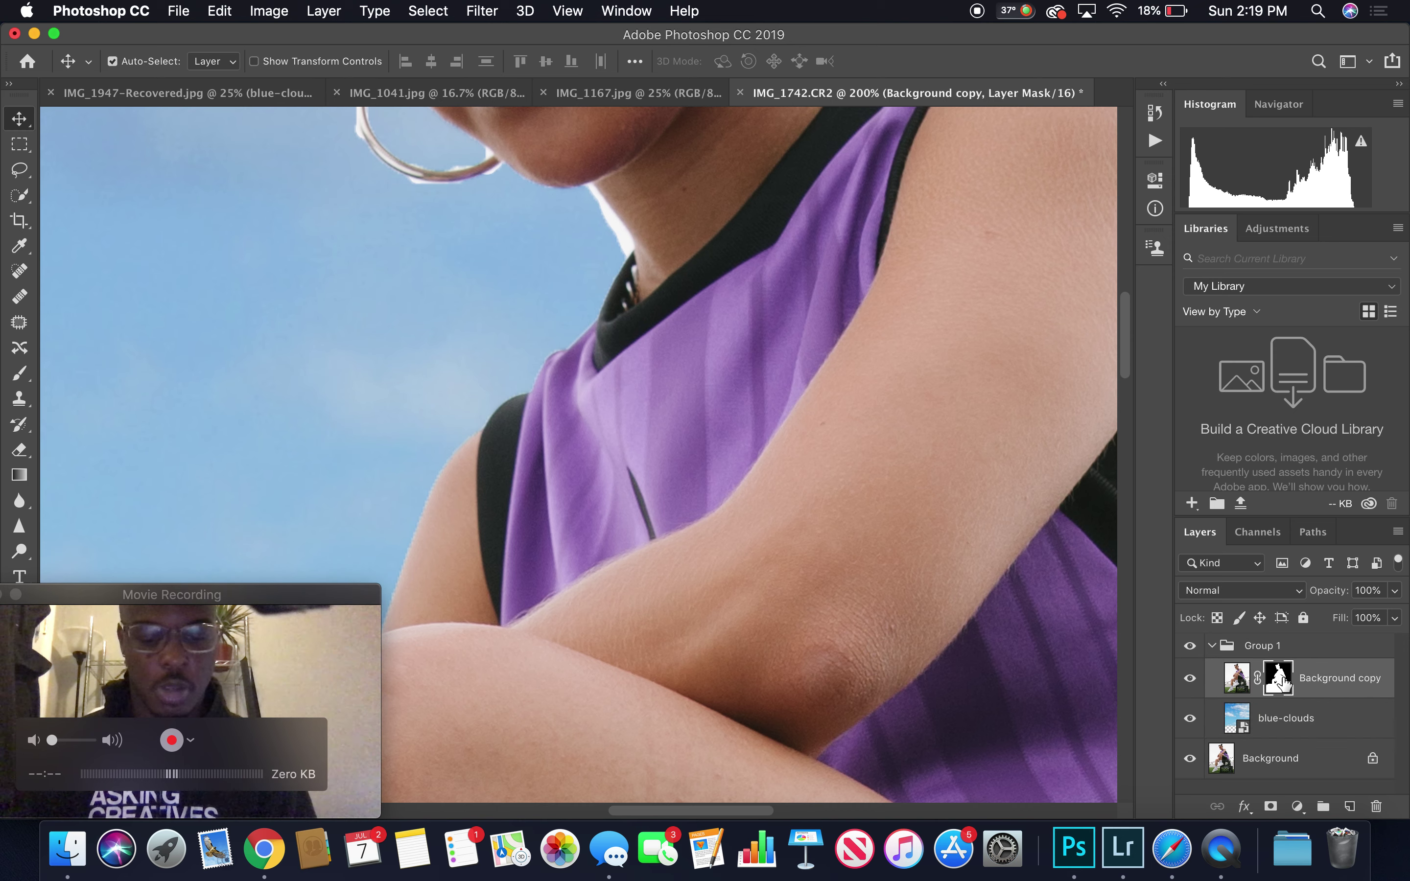
key(b)
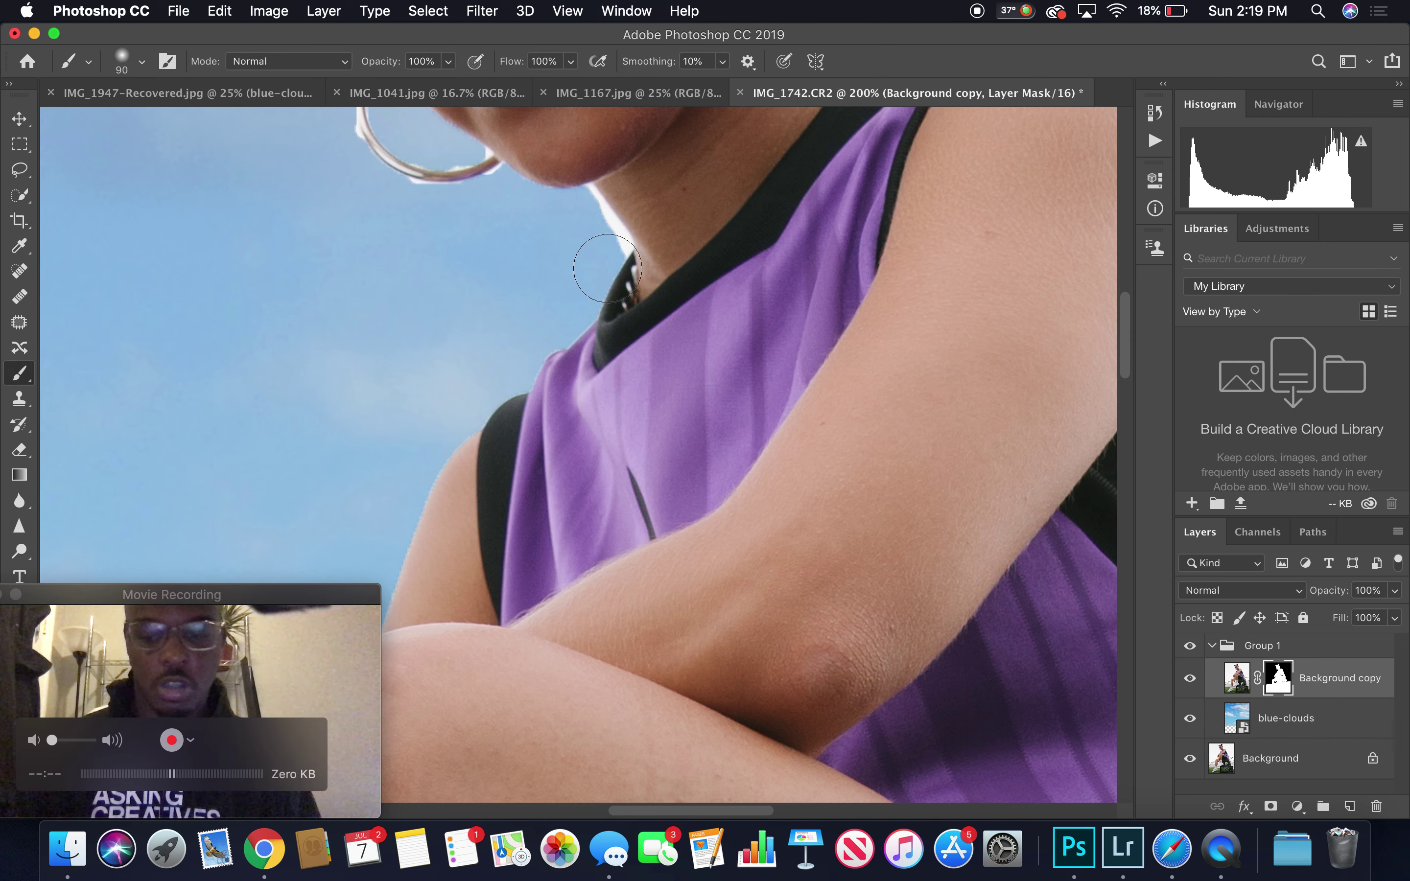
key([)
key([)
key([)
key([)
key([)
key([)
key([)
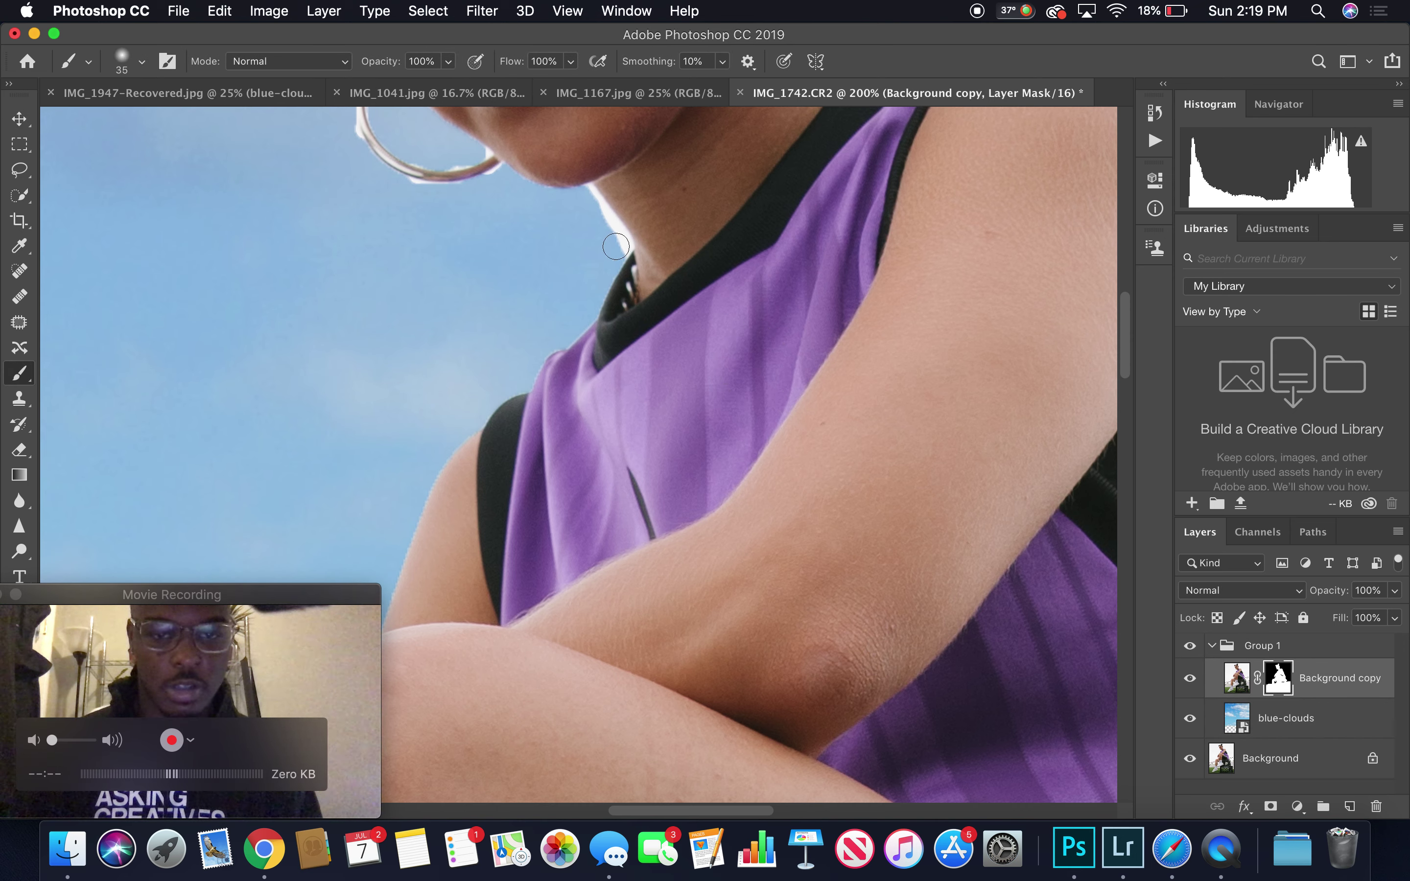
mouse_move(616, 236)
mouse_down()
mouse_move(585, 195)
mouse_move(619, 249)
mouse_up()
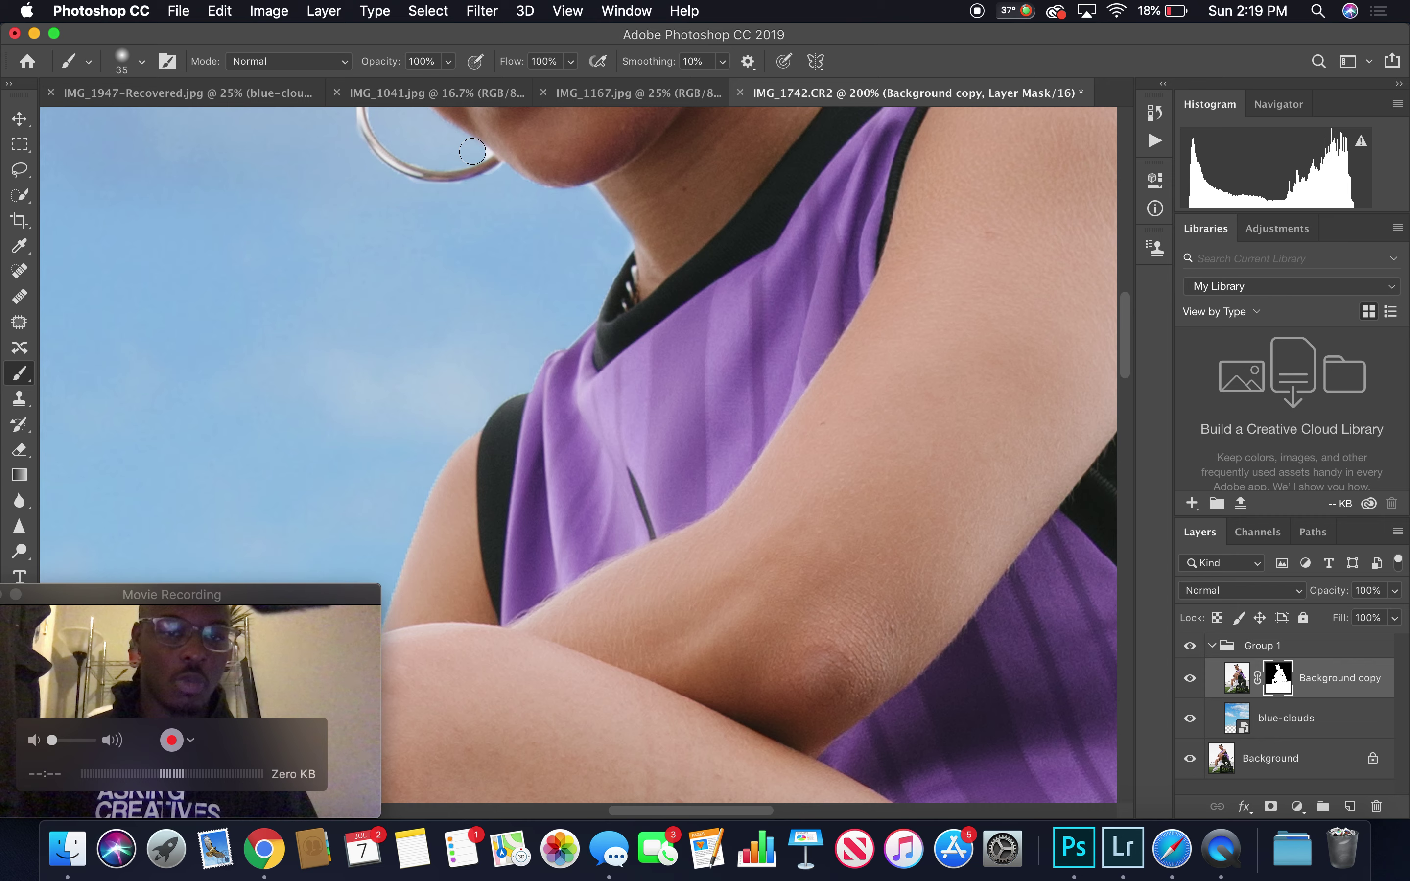
Reduce the mask brush to size 9 and clean the white remnants around the lower edge of the hoop earring
right_click(419, 151)
key(Escape)
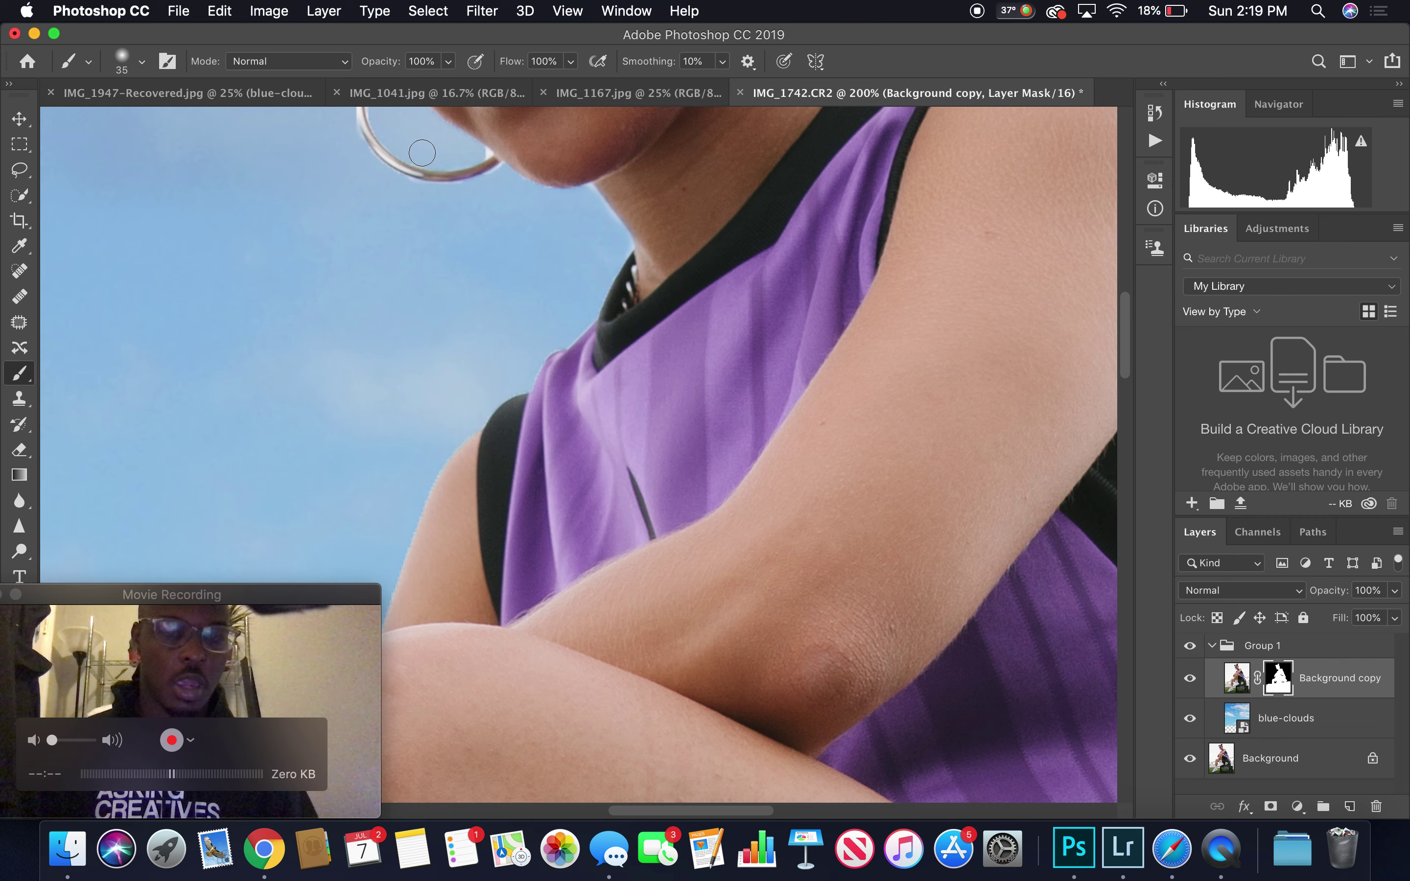
scroll(422, 153, up, 3)
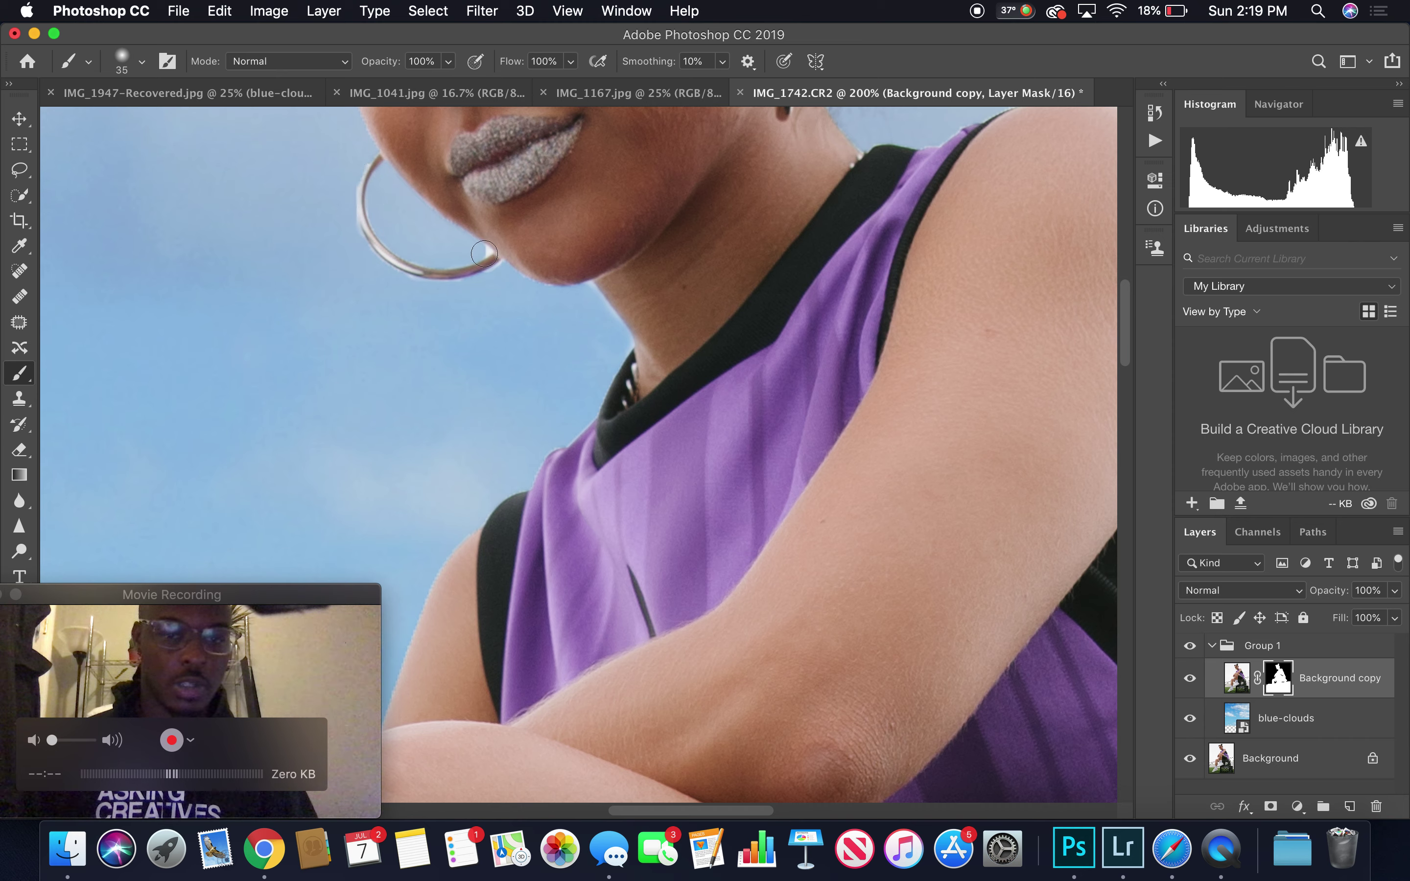
key(bracketleft)
key(bracketleft)
key(bracketleft)
key(bracketleft)
key(bracketleft)
key(bracketleft)
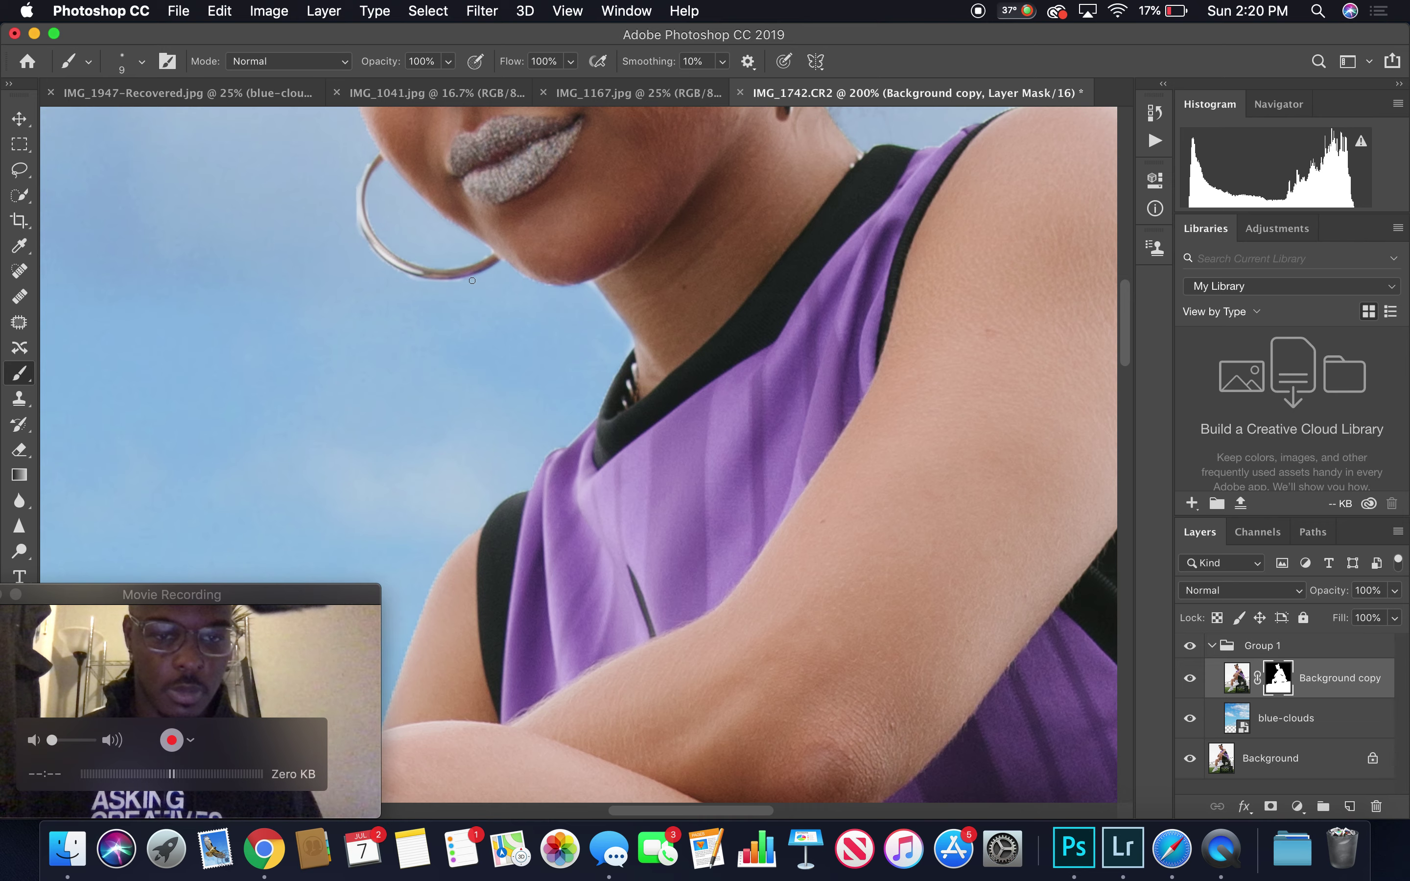
Examine the masked edges around the face, hair and earrings and the overall composite, and switch to the Move tool
scroll(361, 205, up, 10)
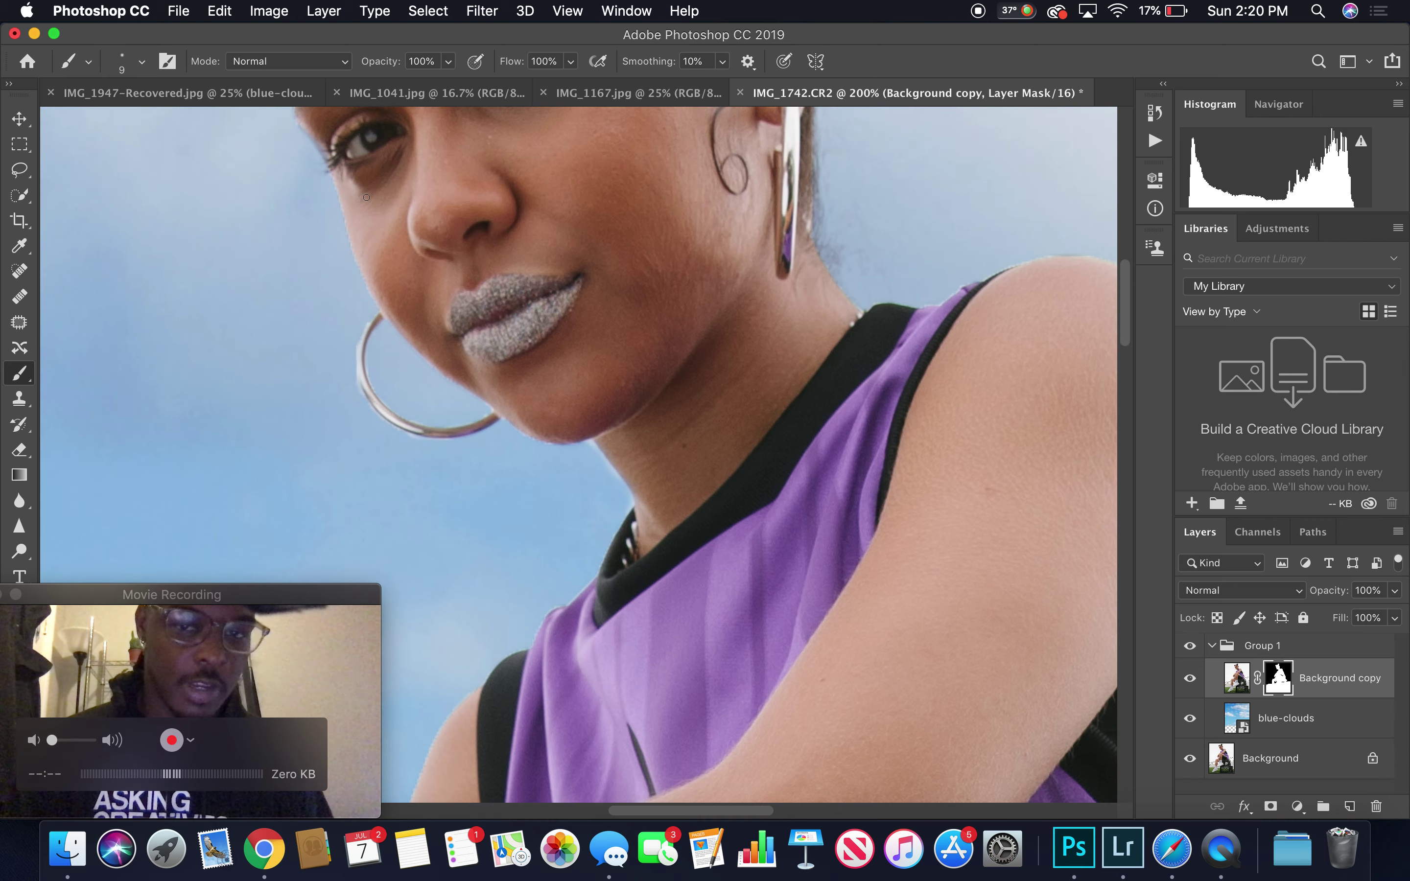
scroll(366, 197, up, 3)
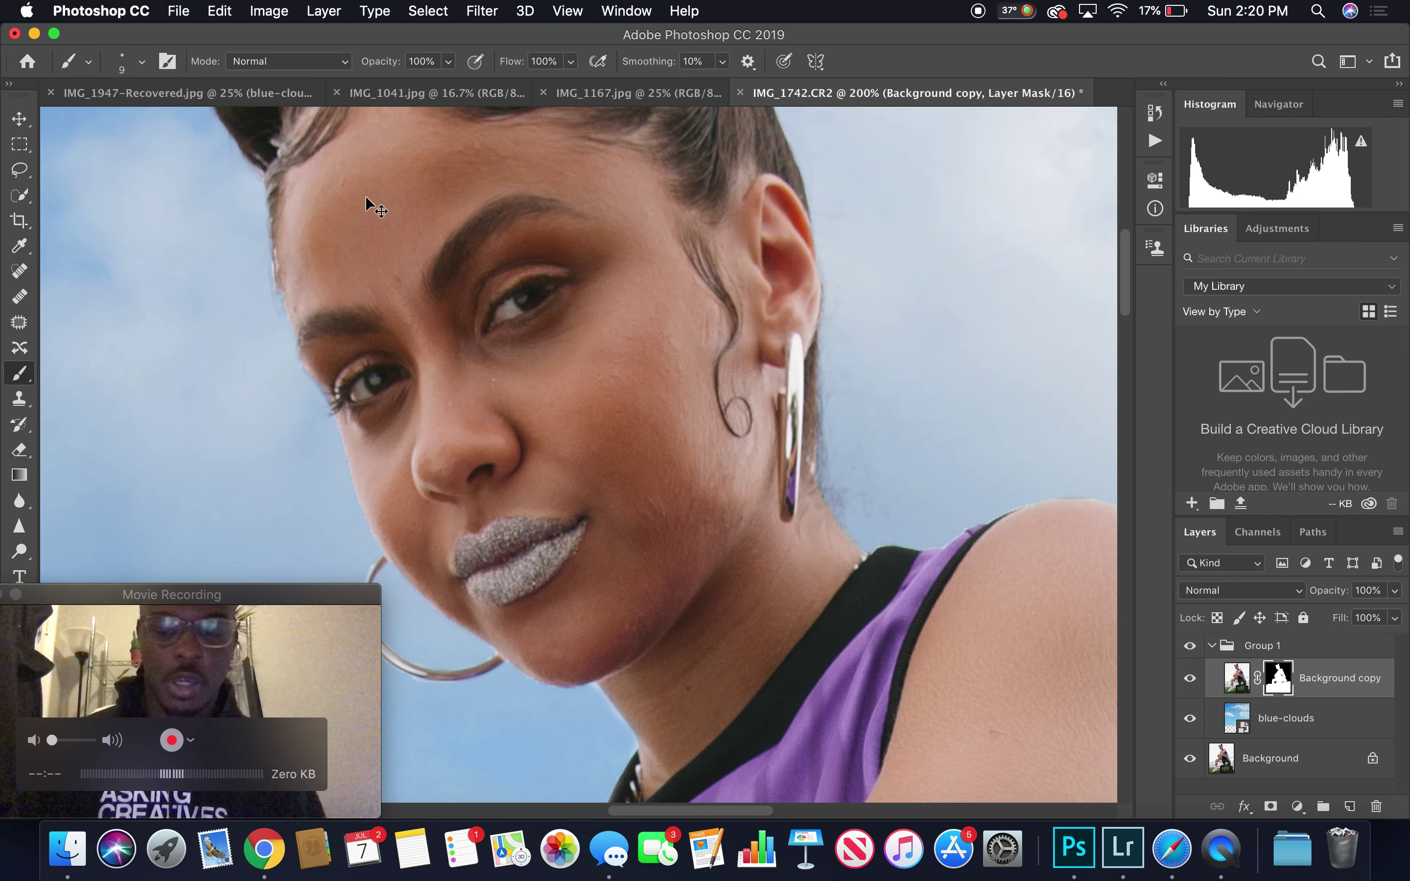
key(super+minus)
key(super+minus)
key(super+minus)
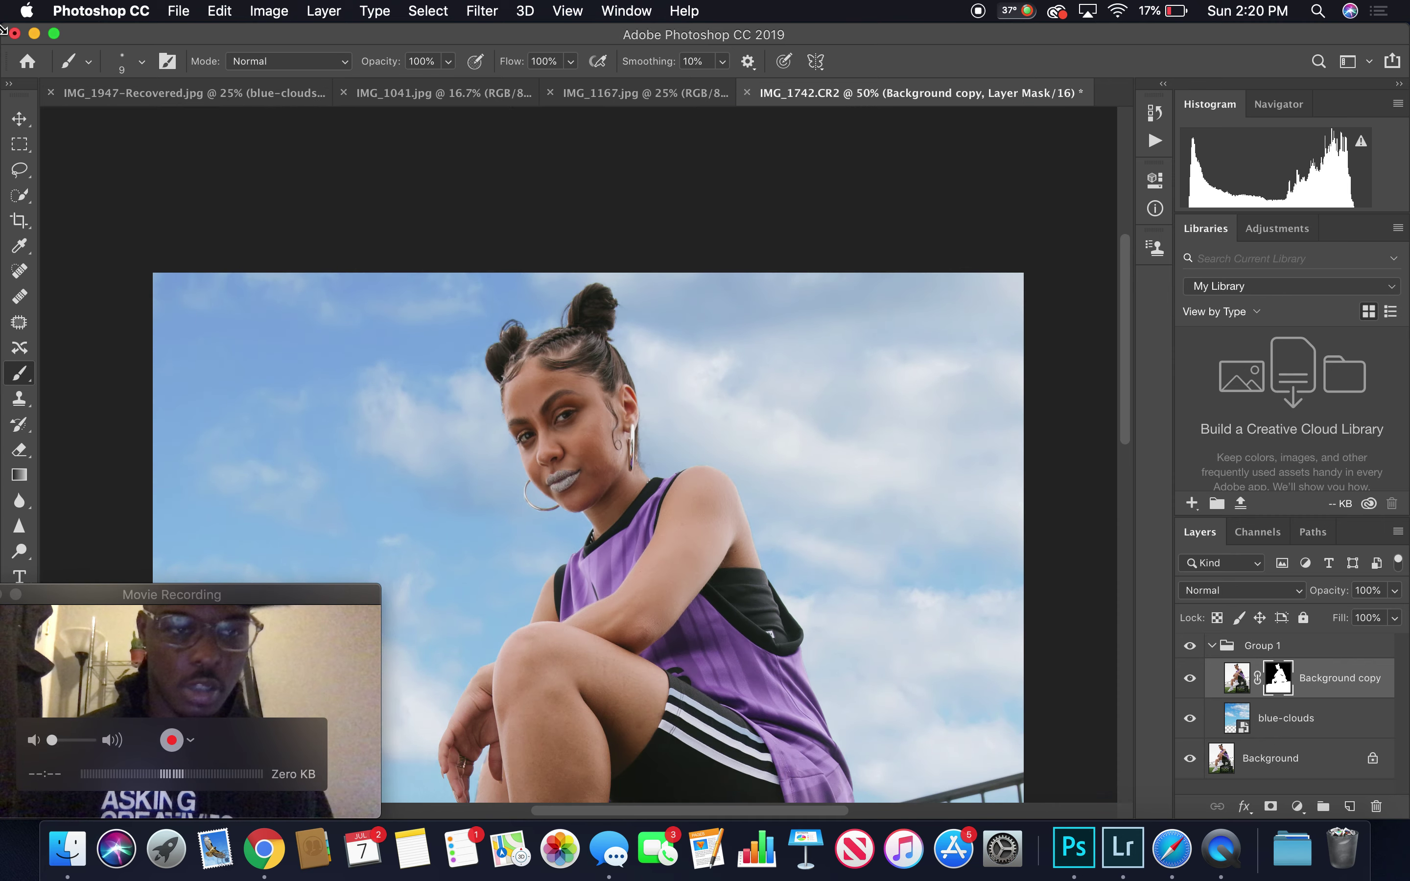
click(29, 122)
key(super+minus)
key(super+minus)
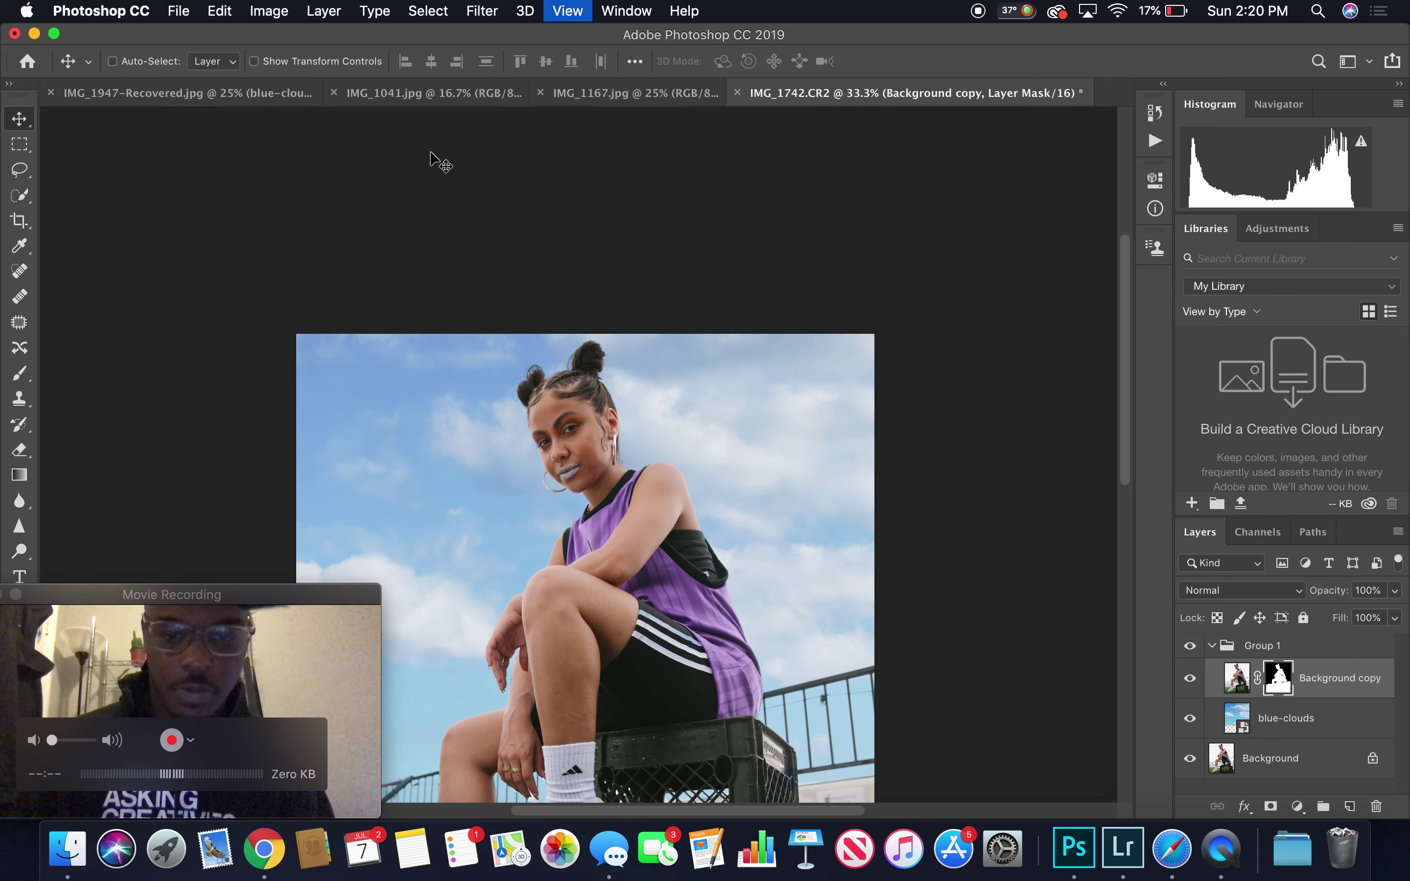